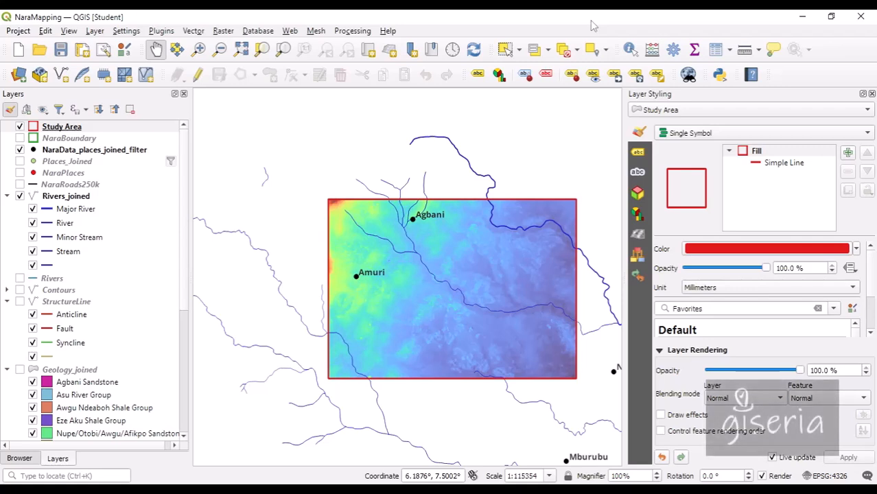
Pan the map, then expand the FieldMappingCourse\Nara favourite in the Browser panel to show gpkg, raster, shp and studyarea.
{"action": "right_click", "coordinate": [591, 20]}
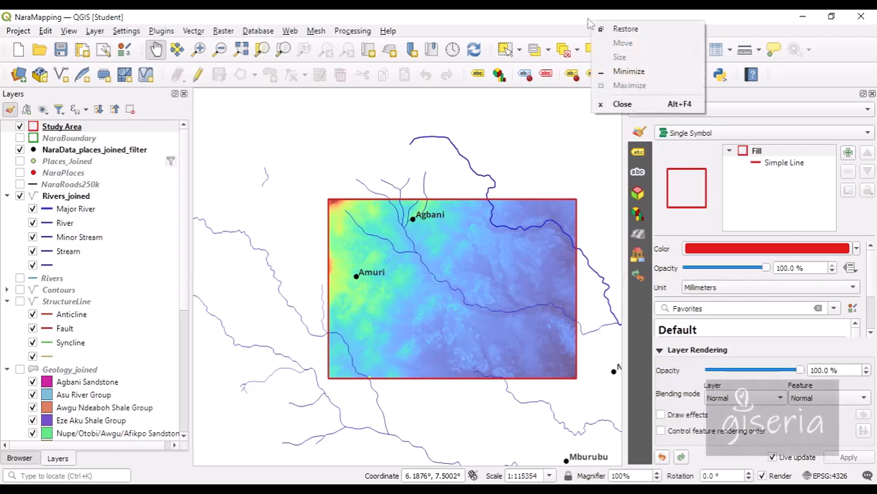
{"action": "left_click", "coordinate": [576, 21]}
{"action": "left_click_drag", "start_coordinate": [519, 197], "coordinate": [439, 142]}
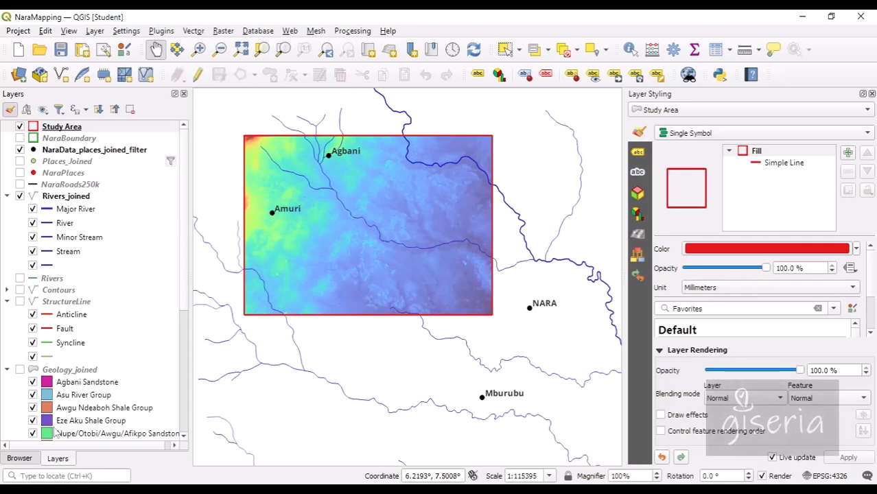
{"action": "left_click", "coordinate": [33, 458]}
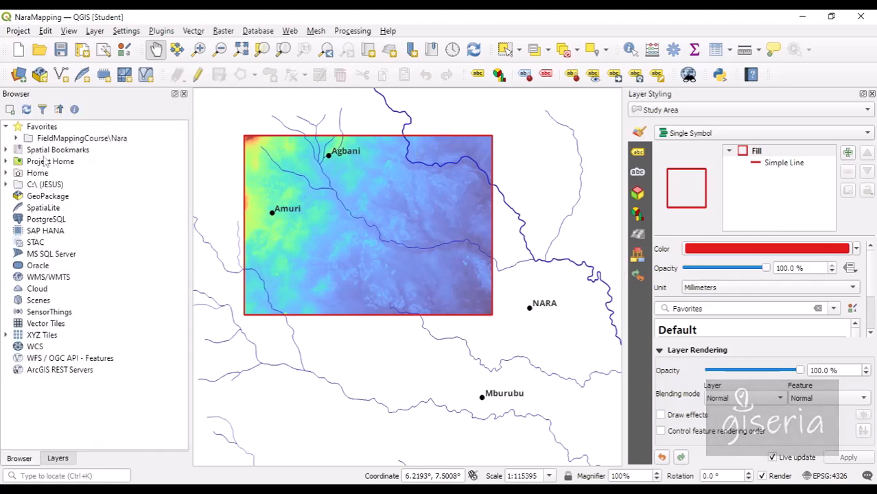
{"action": "left_click", "coordinate": [15, 138]}
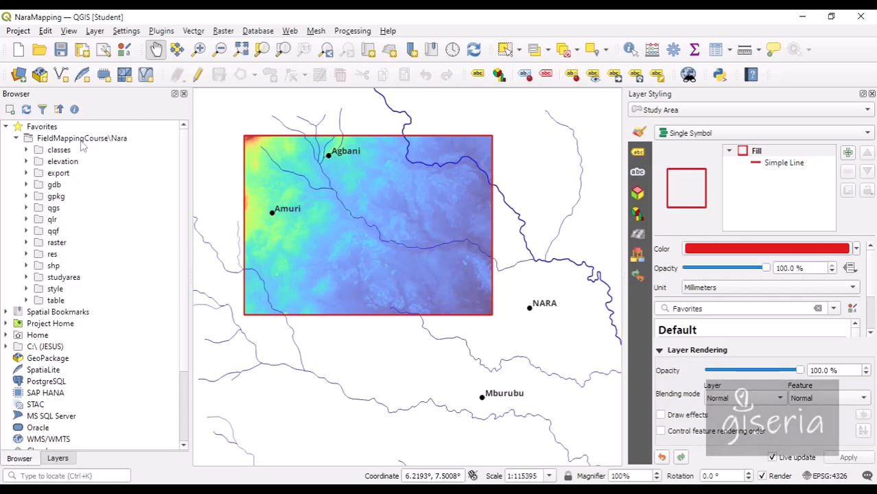
Add the Recording\Adazi folder as a Browser favourite and expand it.
{"action": "right_click", "coordinate": [52, 130]}
{"action": "left_click", "coordinate": [91, 136]}
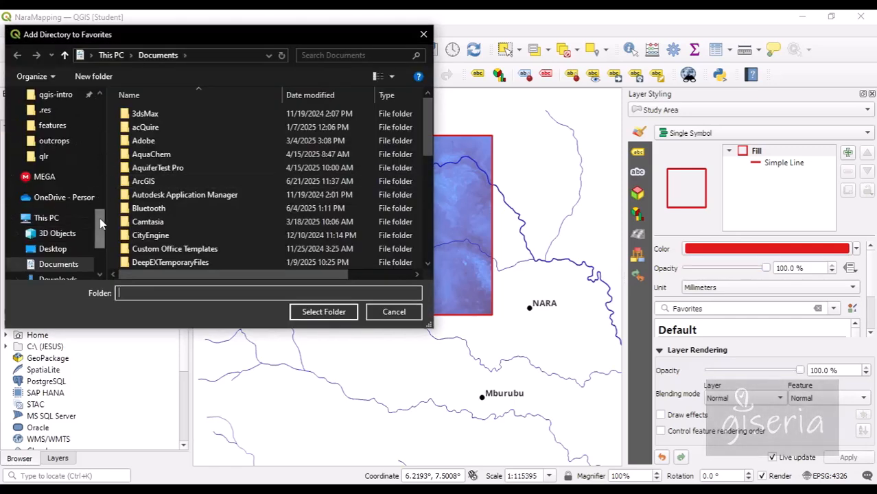
{"action": "left_click_drag", "start_coordinate": [104, 223], "coordinate": [102, 197]}
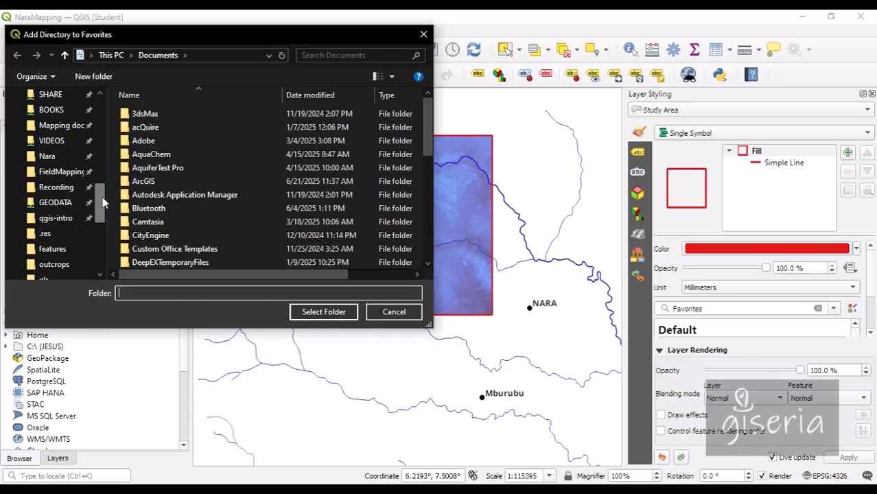
{"action": "left_click", "coordinate": [52, 187]}
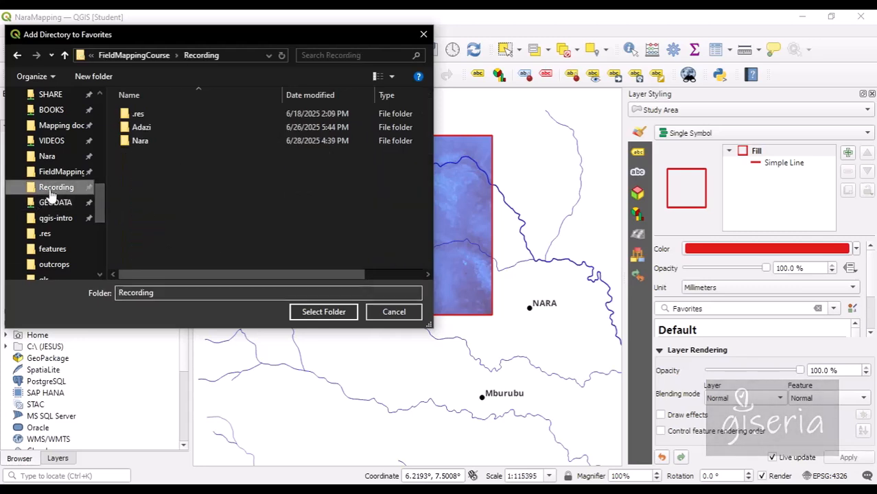
{"action": "left_click", "coordinate": [141, 130]}
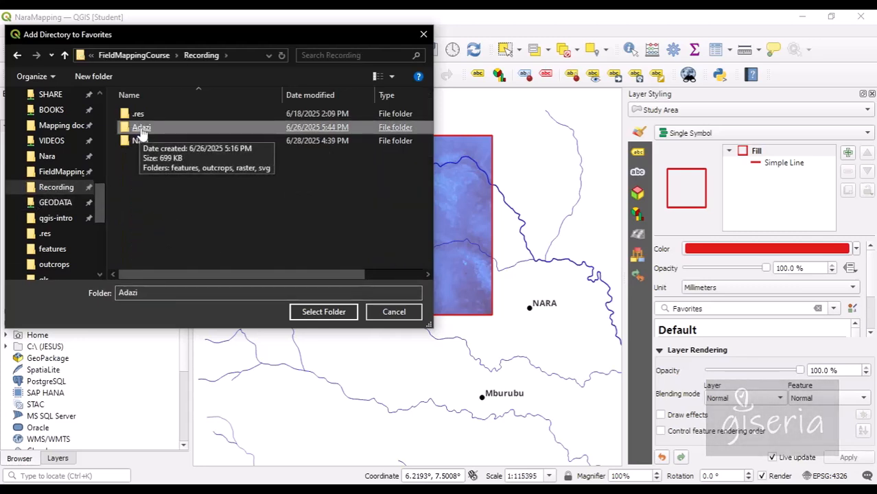
{"action": "double_click", "coordinate": [141, 129]}
{"action": "left_click", "coordinate": [142, 130]}
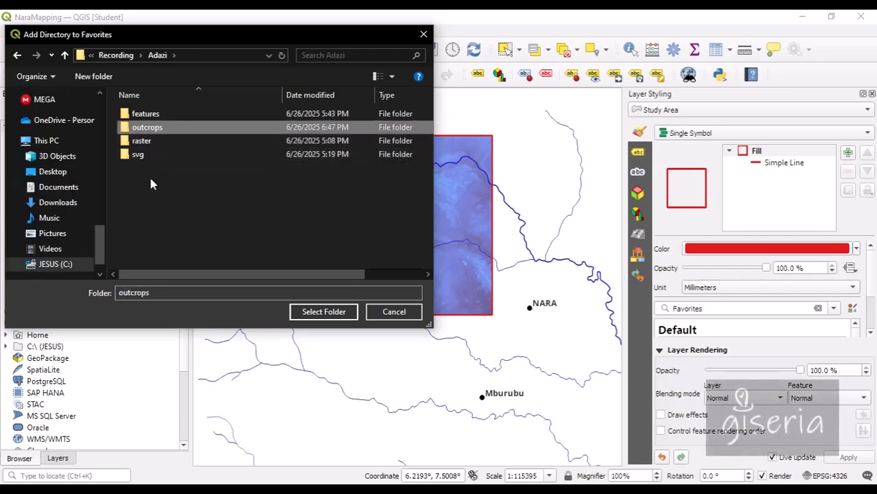
{"action": "left_click", "coordinate": [120, 56]}
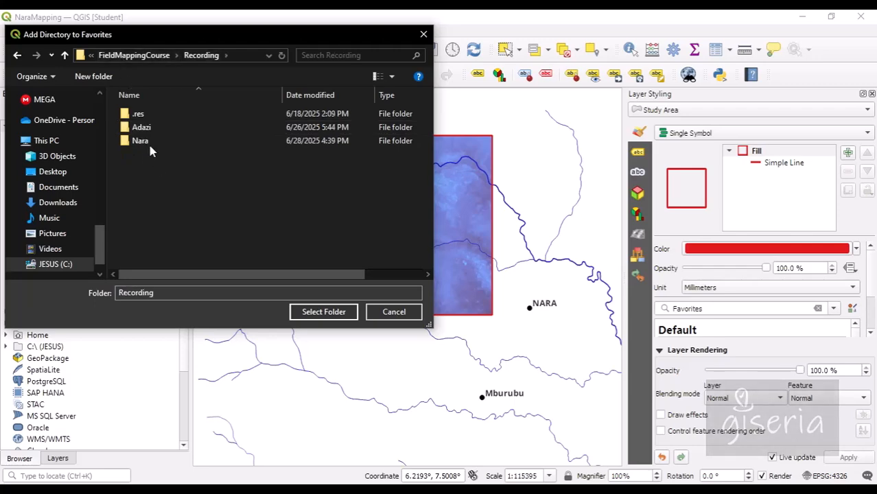
{"action": "left_click", "coordinate": [145, 132]}
{"action": "double_click", "coordinate": [145, 133]}
{"action": "left_click", "coordinate": [352, 313]}
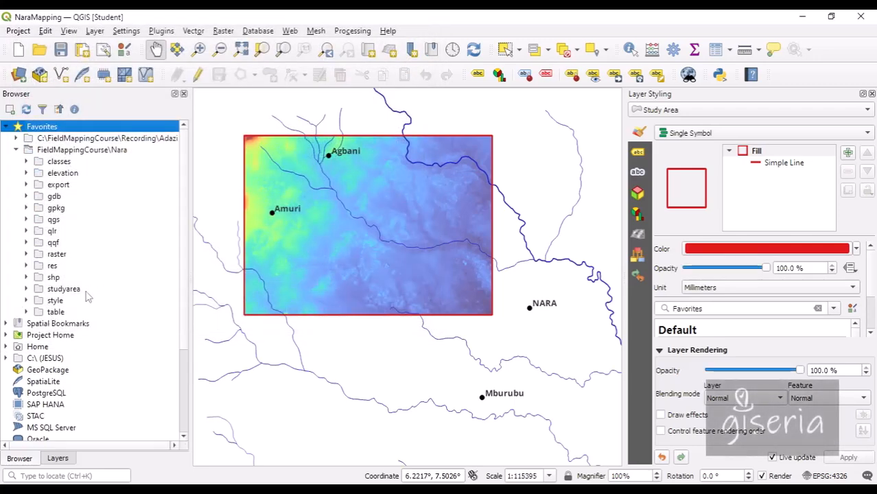
{"action": "left_click", "coordinate": [16, 138]}
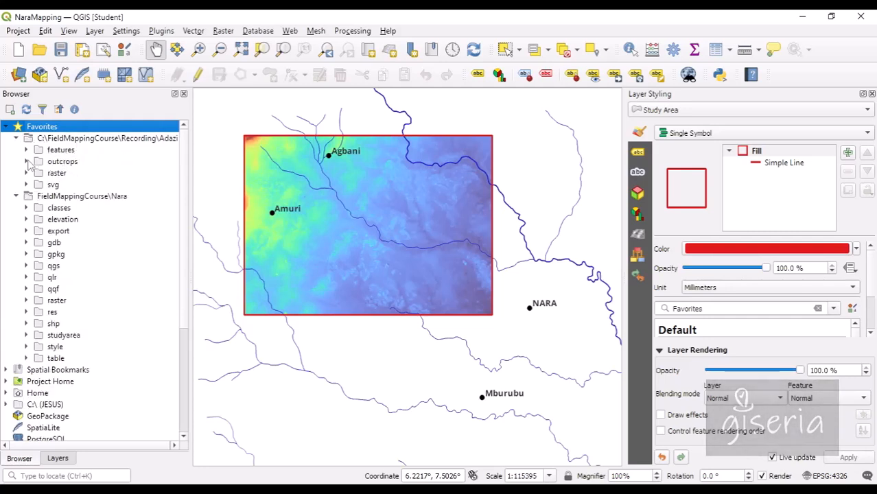
Start a new empty QGIS project.
{"action": "left_click", "coordinate": [10, 33]}
{"action": "key", "text": "Escape"}
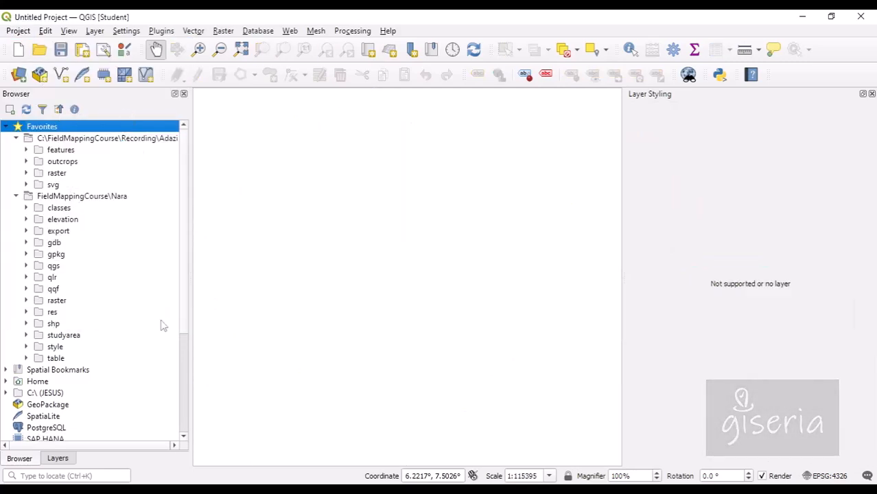
{"action": "left_click", "coordinate": [175, 490]}
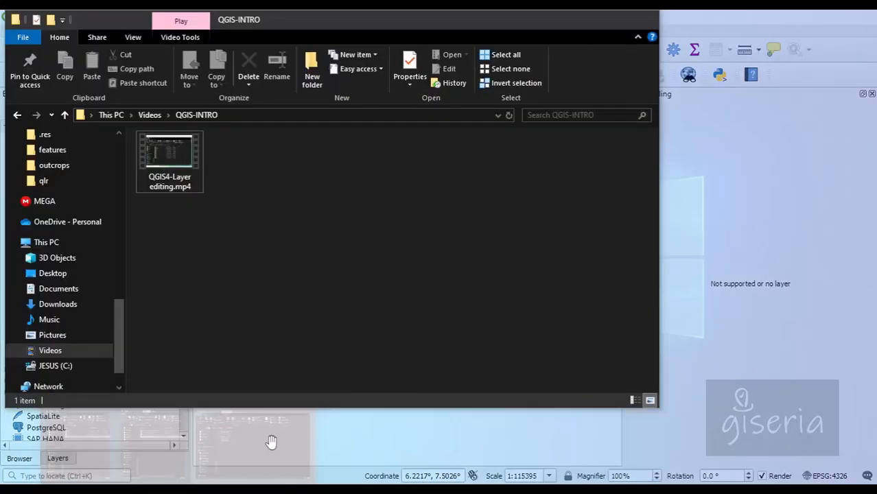
In File Explorer, navigate to the Recording\Adazi folder.
{"action": "left_click", "coordinate": [271, 439]}
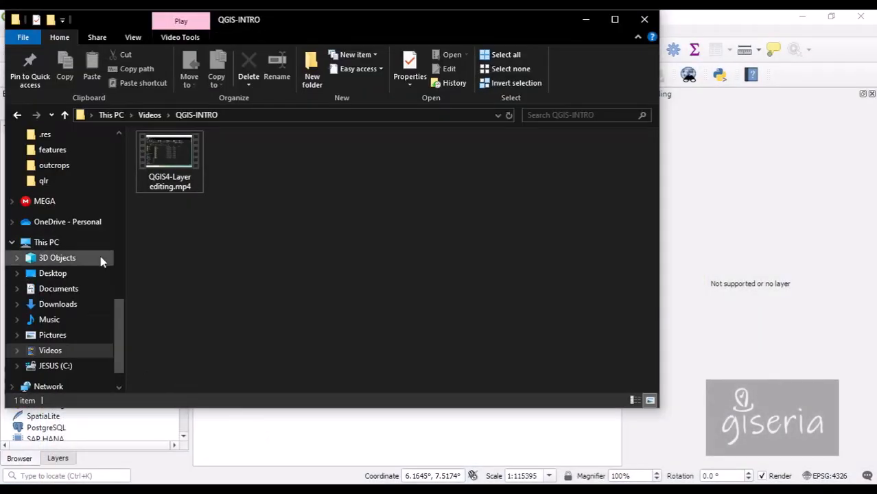
{"action": "scroll", "coordinate": [55, 275], "scroll_direction": "down", "scroll_amount": 1}
{"action": "left_click", "coordinate": [82, 305]}
{"action": "scroll", "coordinate": [73, 206], "scroll_direction": "up", "scroll_amount": 2}
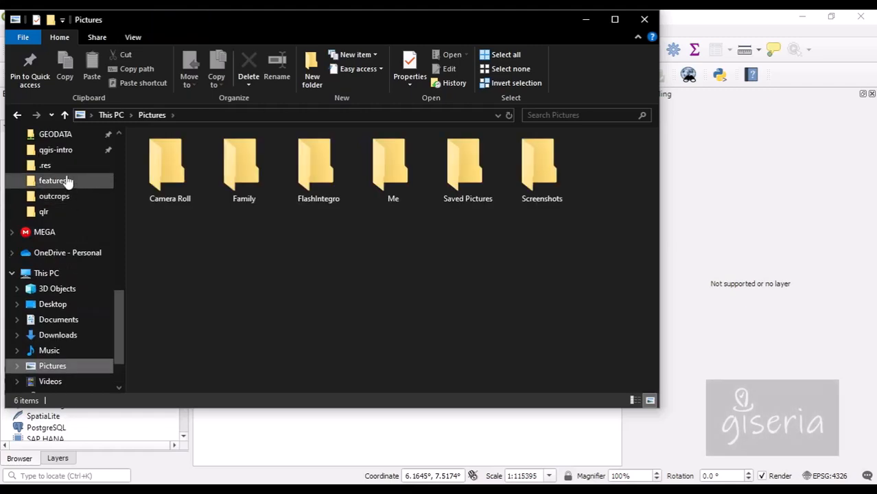
{"action": "left_click", "coordinate": [59, 151]}
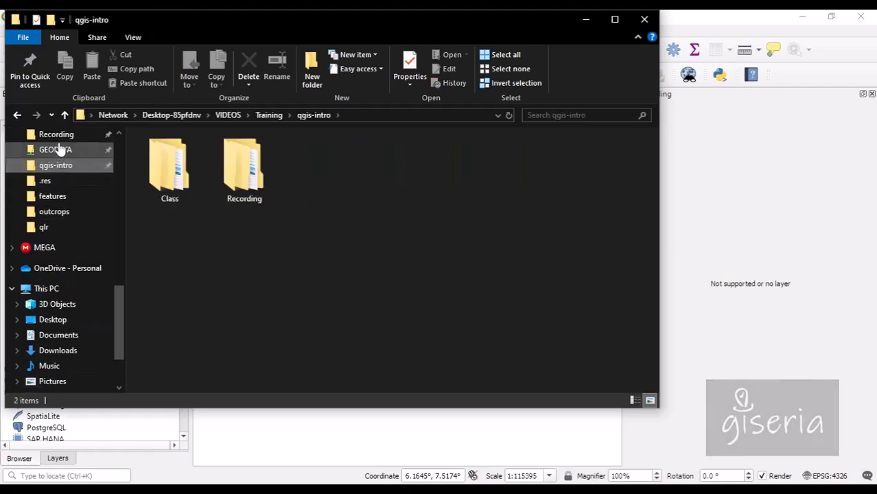
{"action": "left_click", "coordinate": [58, 138]}
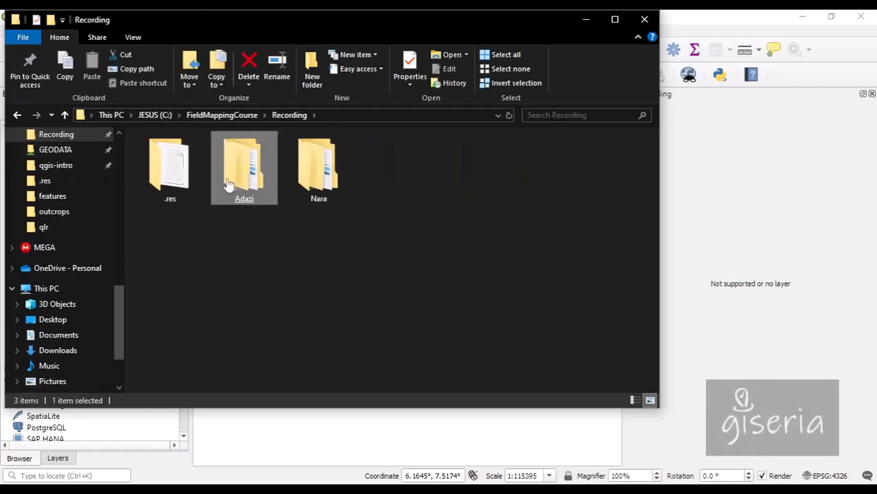
{"action": "double_click", "coordinate": [240, 180]}
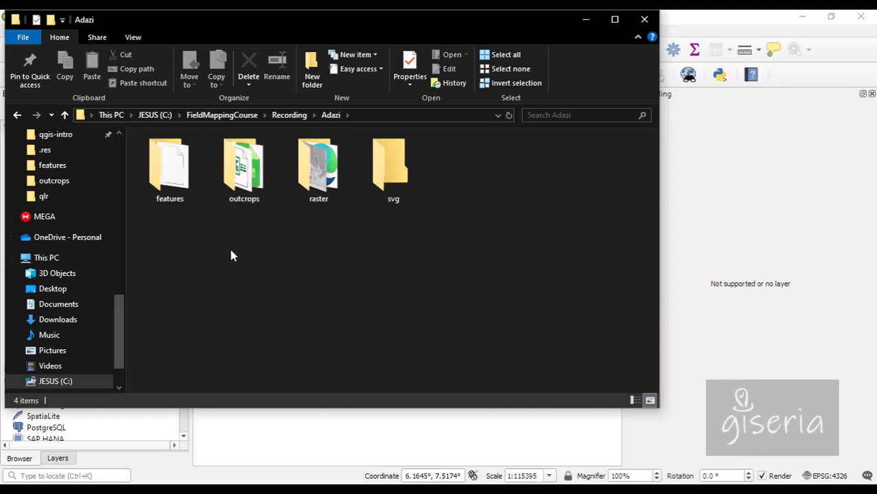
Look inside the features folder (adazi.gpkg) and the outcrops folder (Outcrops_before.ods).
{"action": "left_click", "coordinate": [165, 198]}
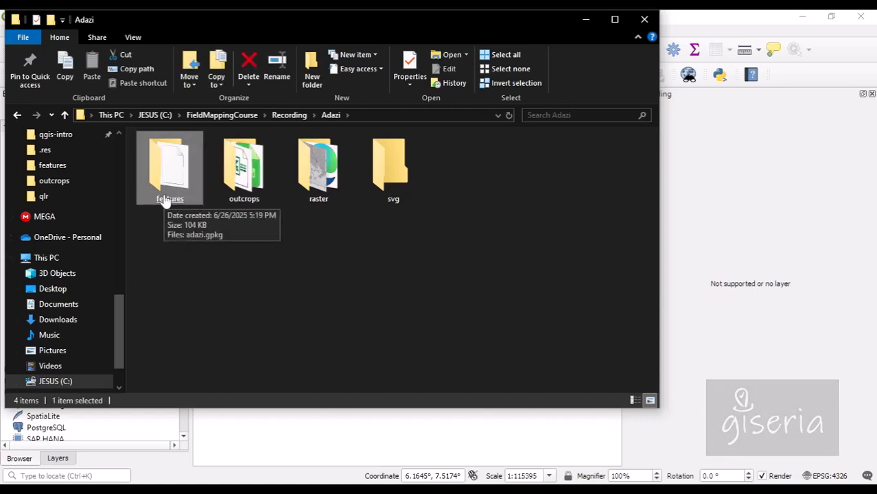
{"action": "double_click", "coordinate": [165, 199]}
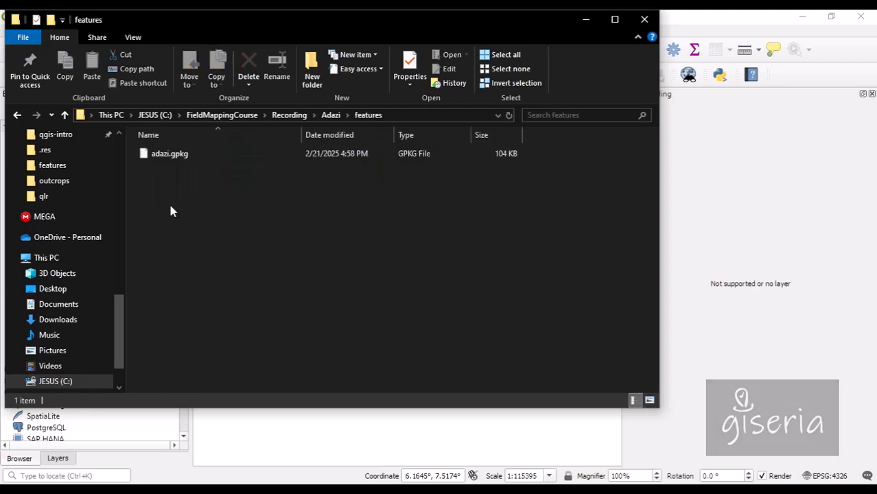
{"action": "left_click", "coordinate": [163, 161]}
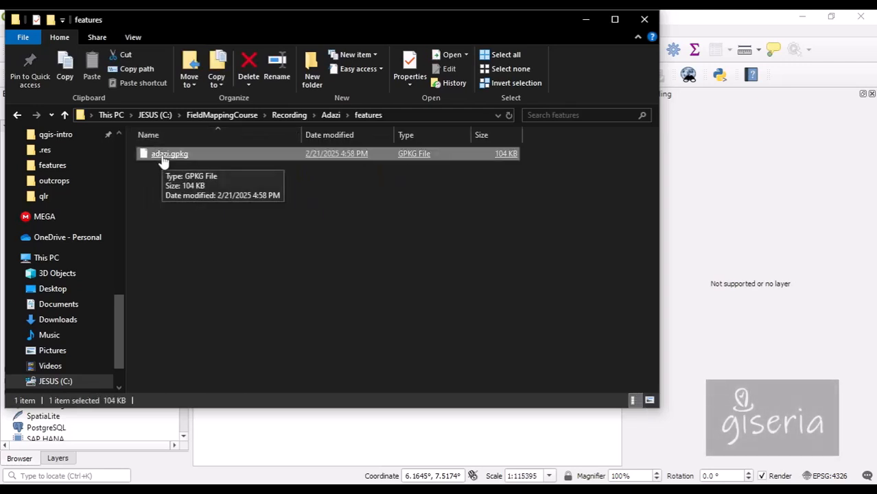
{"action": "left_click", "coordinate": [330, 115]}
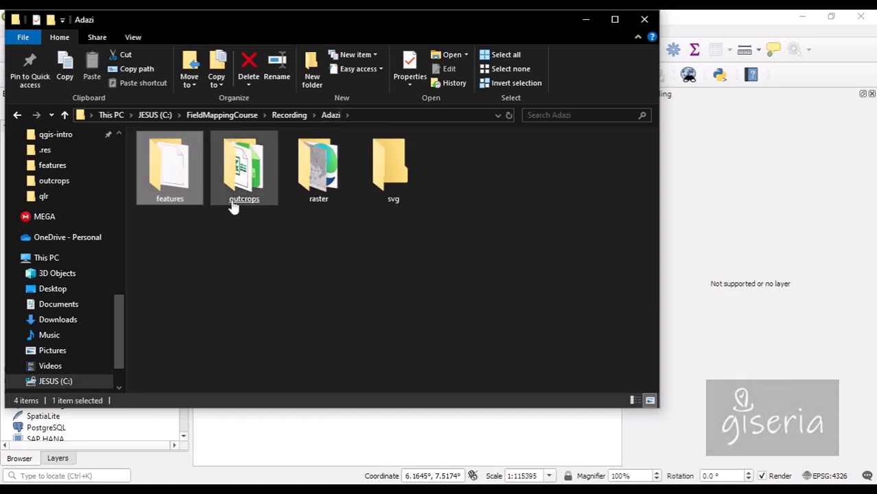
{"action": "double_click", "coordinate": [243, 202]}
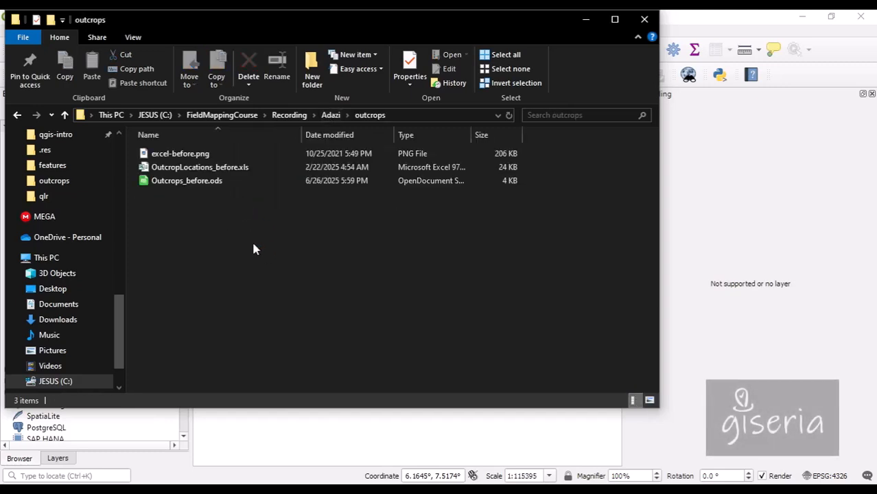
{"action": "left_click", "coordinate": [193, 181]}
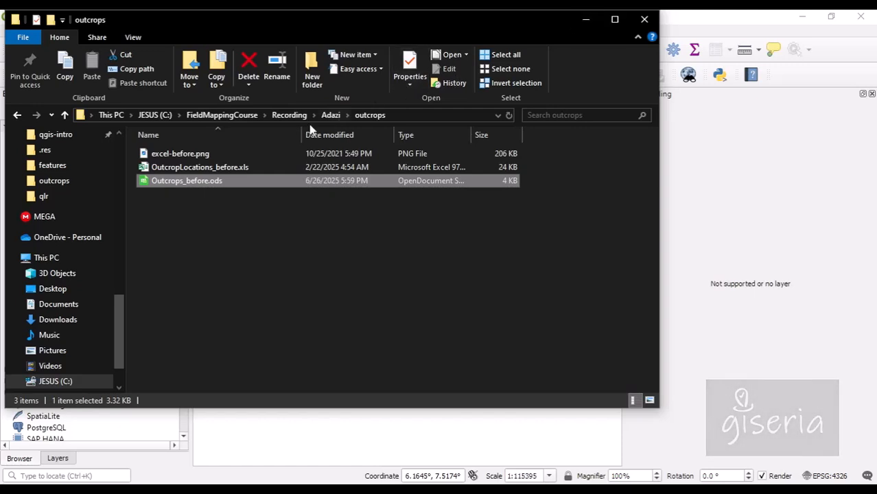
{"action": "left_click", "coordinate": [333, 116]}
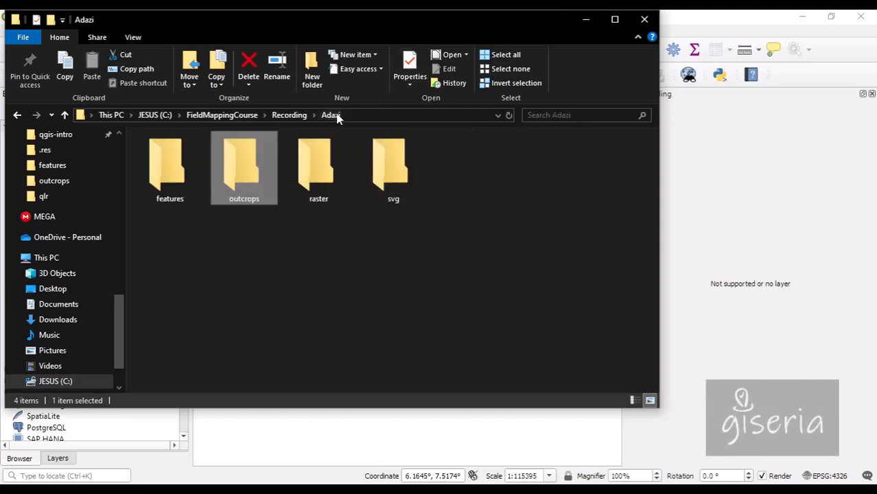
Open the Adazi Base Map image from the raster folder, then select the svg folder.
{"action": "double_click", "coordinate": [321, 189]}
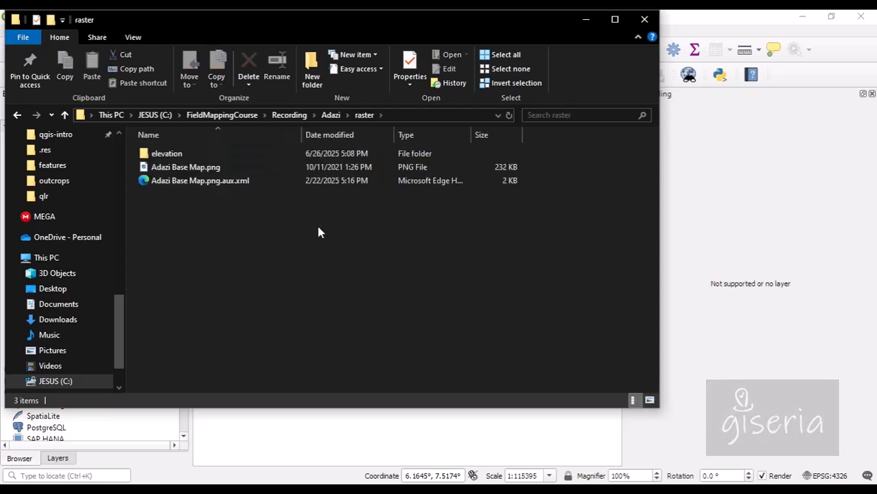
{"action": "double_click", "coordinate": [188, 167]}
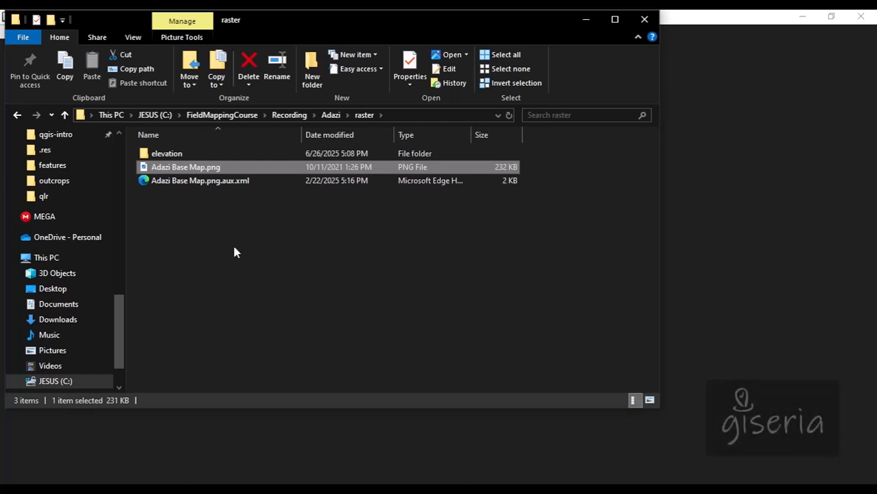
{"action": "left_click", "coordinate": [331, 115]}
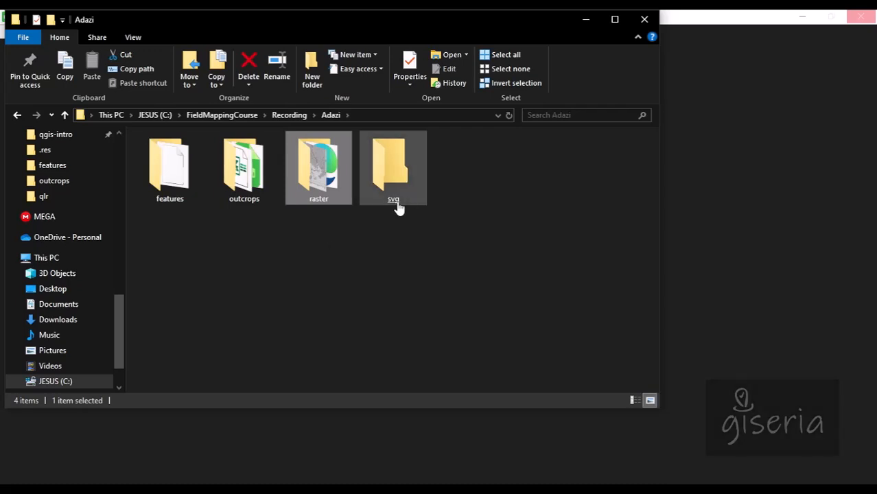
{"action": "left_click", "coordinate": [379, 191]}
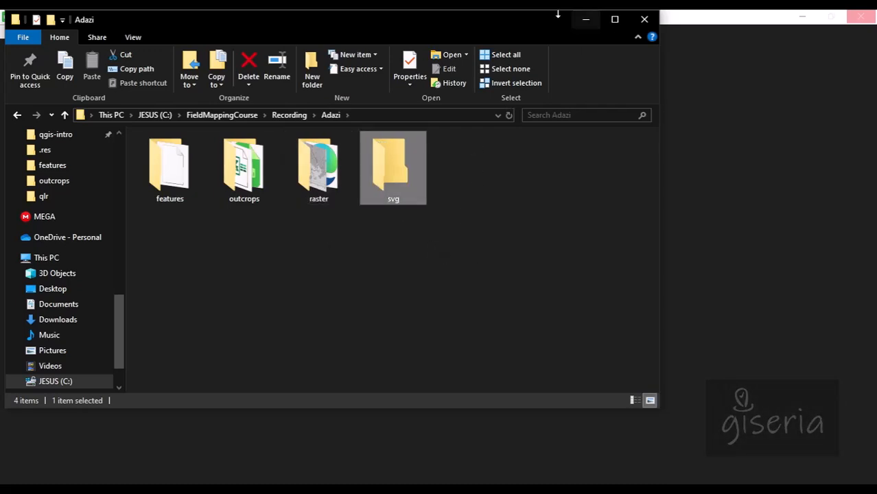
{"action": "left_click_drag", "start_coordinate": [488, 27], "coordinate": [505, 37]}
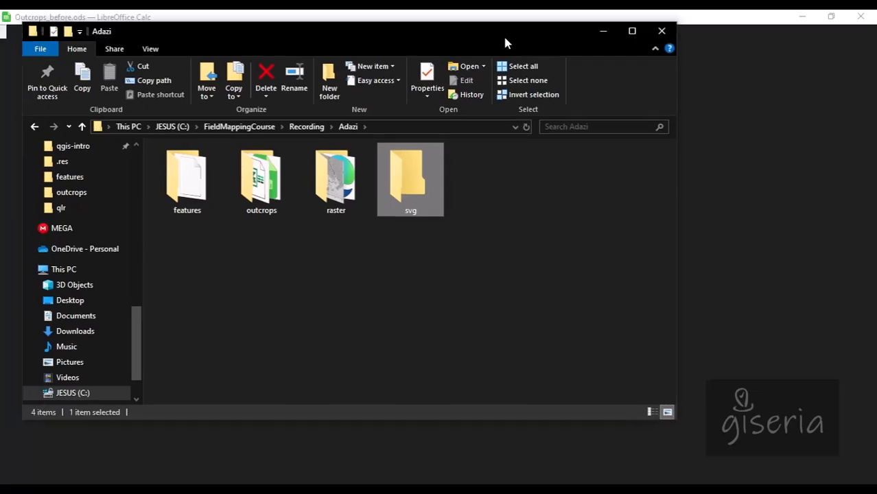
Open Outcrops_before.ods from the outcrops folder in Calc and dismiss the Tip of the Day.
{"action": "left_click", "coordinate": [601, 34]}
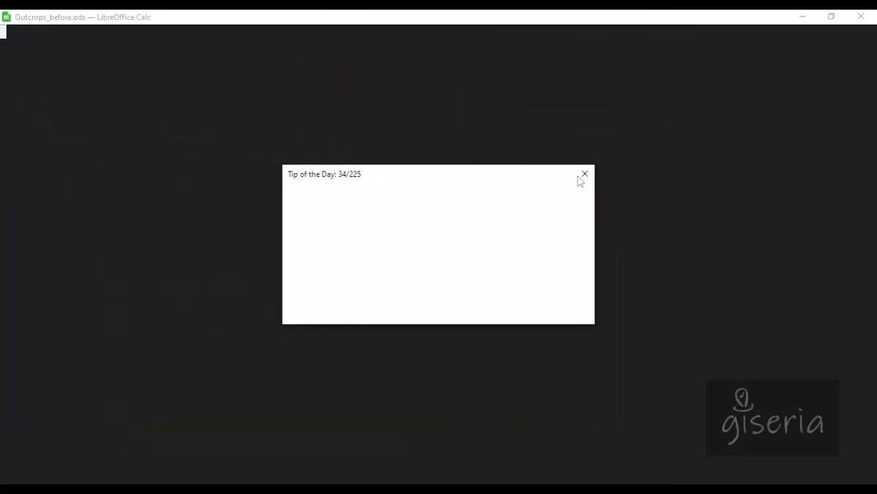
{"action": "key", "text": "alt+Tab"}
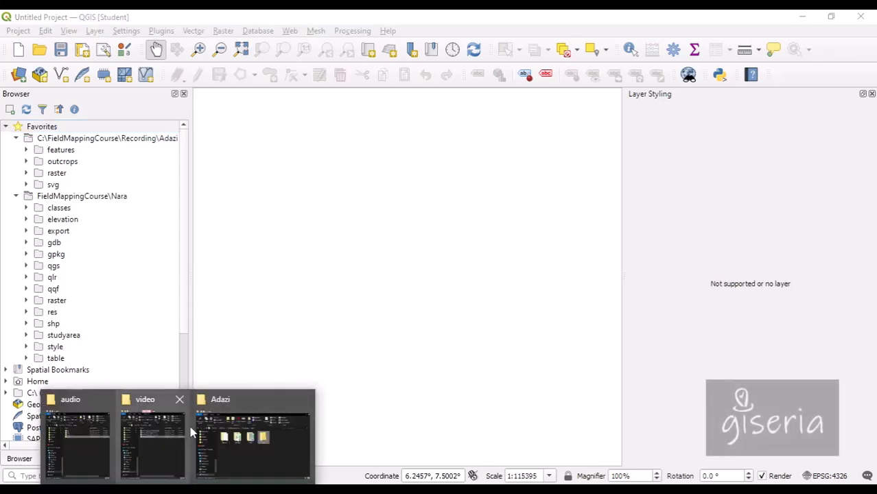
{"action": "left_click", "coordinate": [247, 437]}
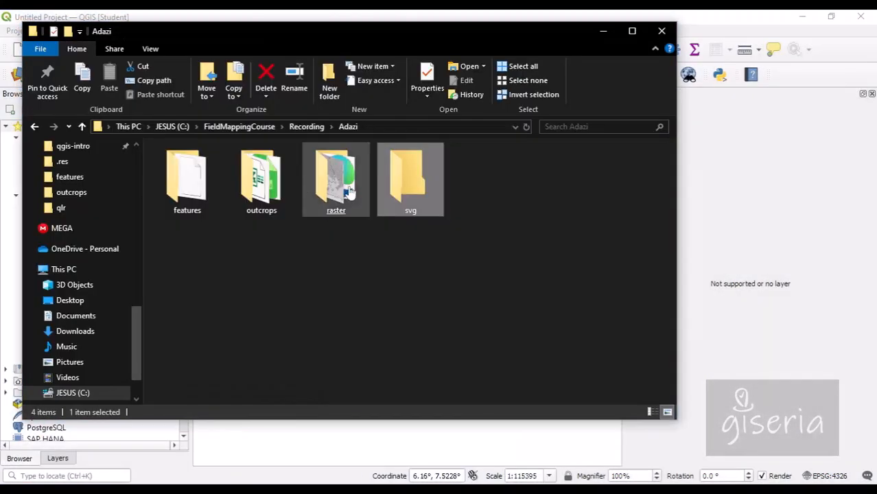
{"action": "double_click", "coordinate": [264, 206]}
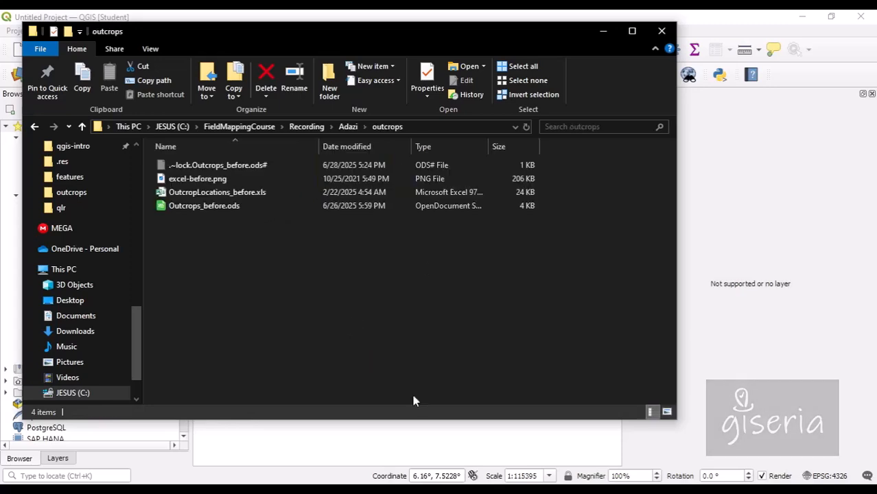
{"action": "double_click", "coordinate": [204, 205]}
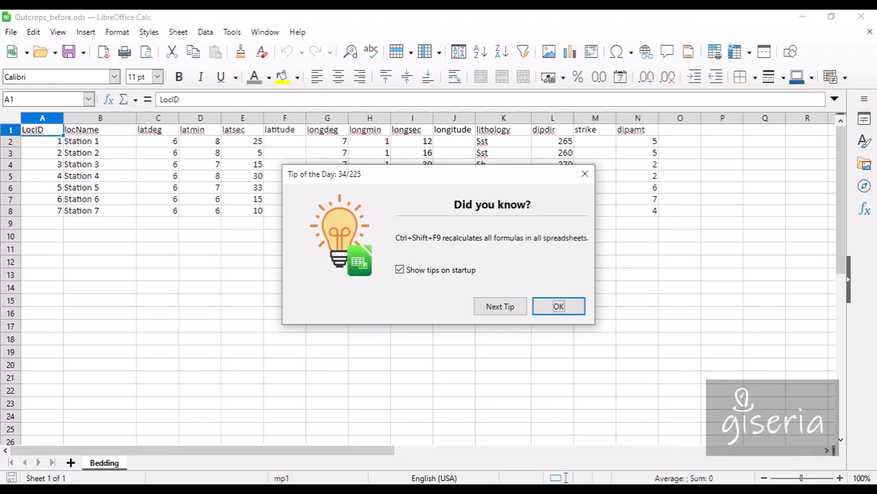
{"action": "left_click", "coordinate": [558, 308]}
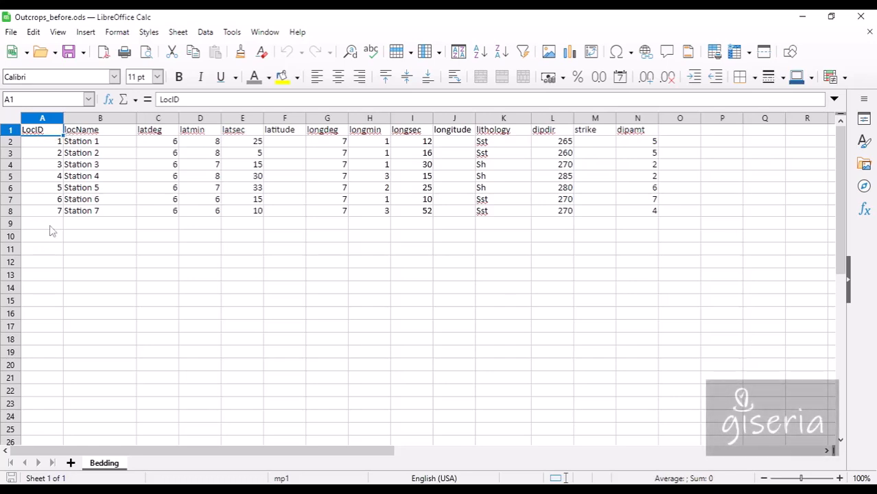
{"action": "left_click_drag", "start_coordinate": [47, 146], "coordinate": [41, 216]}
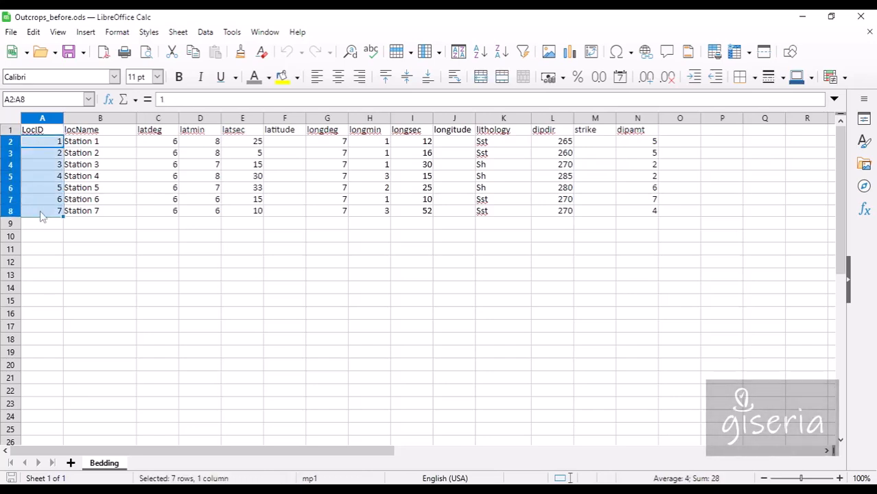
{"action": "left_click", "coordinate": [106, 147]}
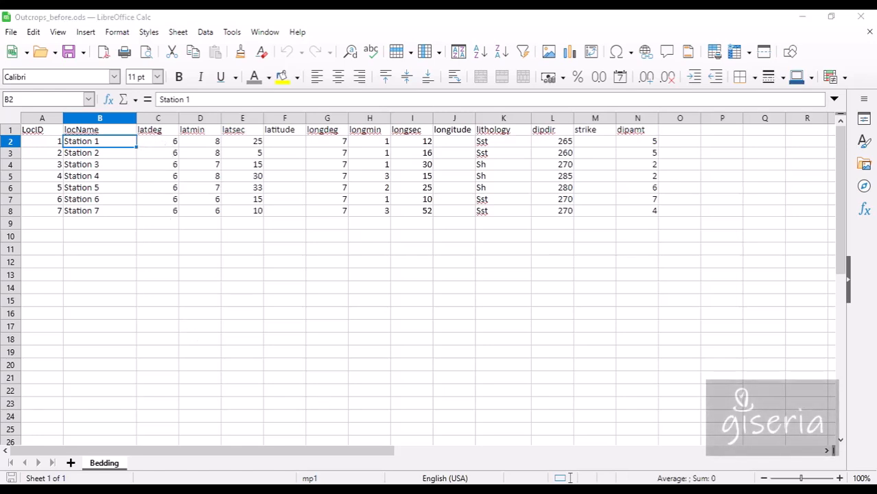
{"action": "left_click", "coordinate": [157, 226]}
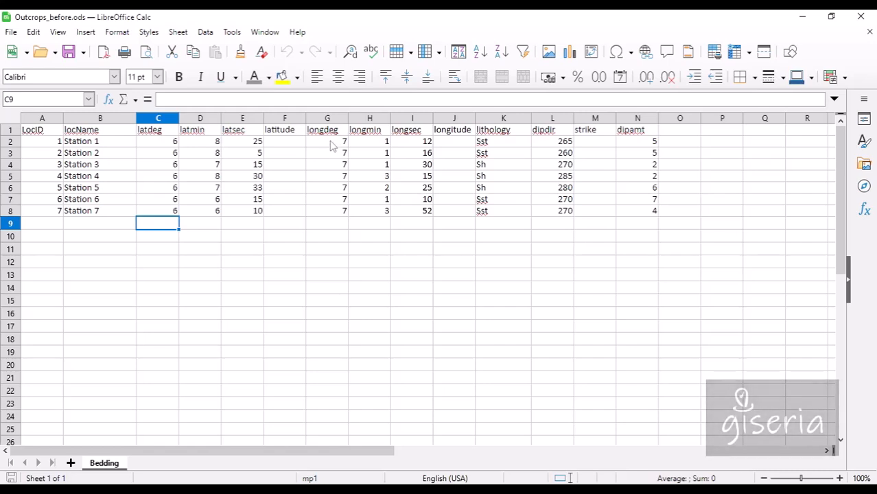
{"action": "left_click", "coordinate": [283, 144]}
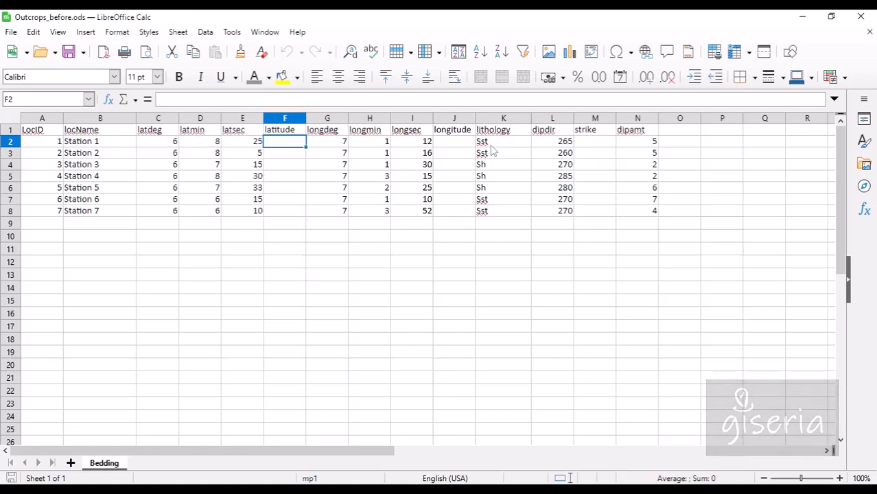
{"action": "left_click_drag", "start_coordinate": [491, 225], "coordinate": [632, 139]}
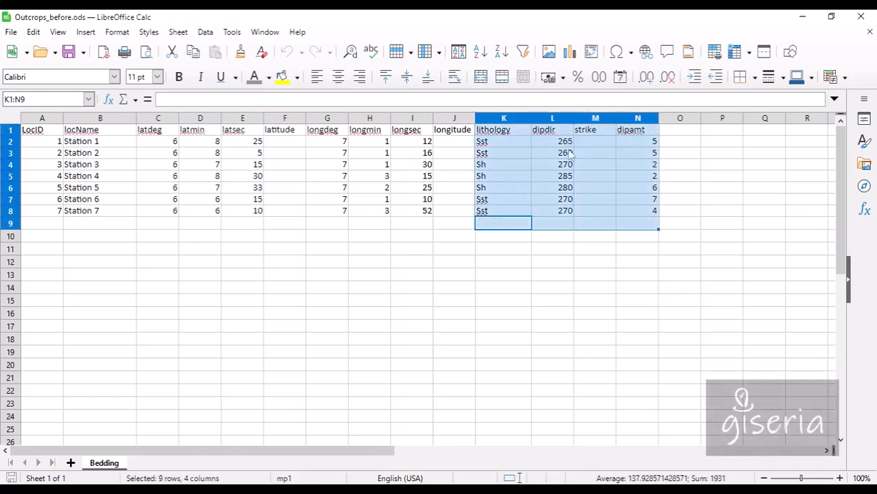
{"action": "left_click", "coordinate": [588, 141]}
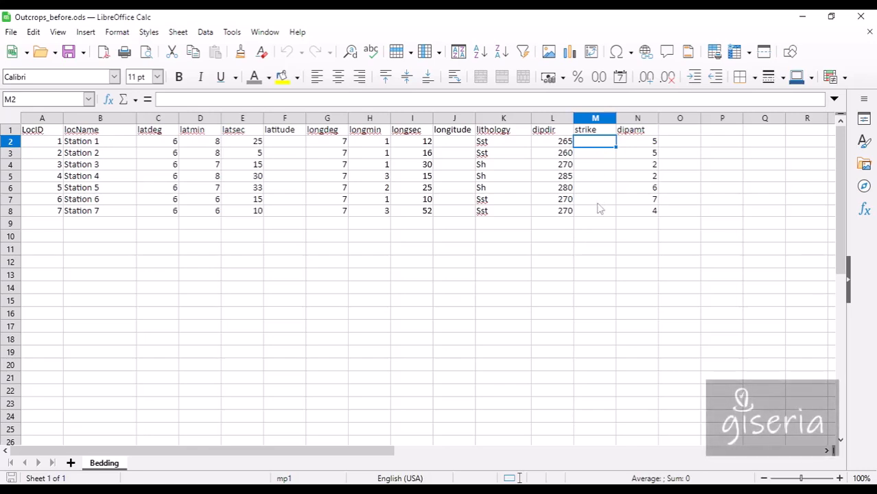
Enter =C2+(D2/60)+(E2/3600) in F2, giving Station 1's decimal latitude 6.140278.
{"action": "left_click", "coordinate": [290, 145]}
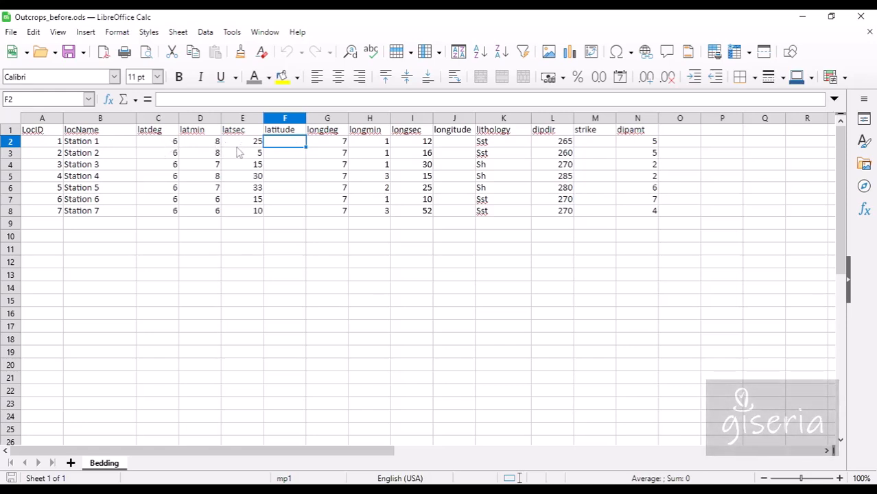
{"action": "type", "text": "="}
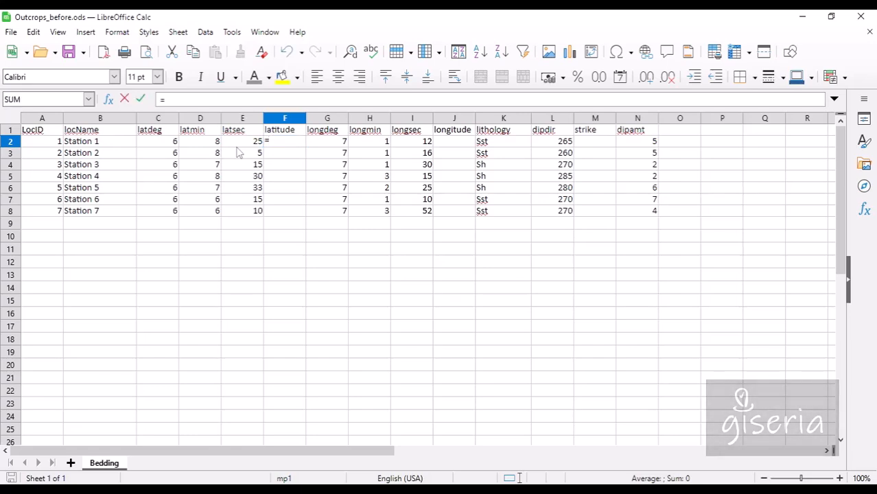
{"action": "left_click", "coordinate": [177, 143]}
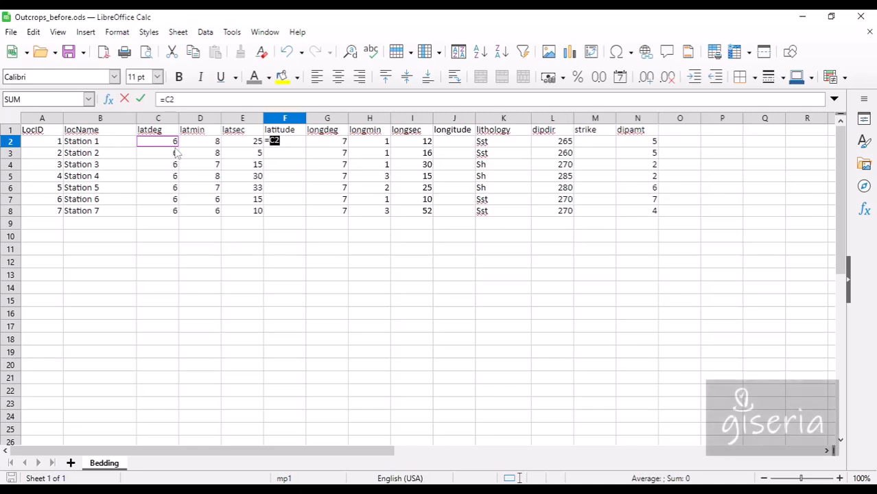
{"action": "type", "text": "+("}
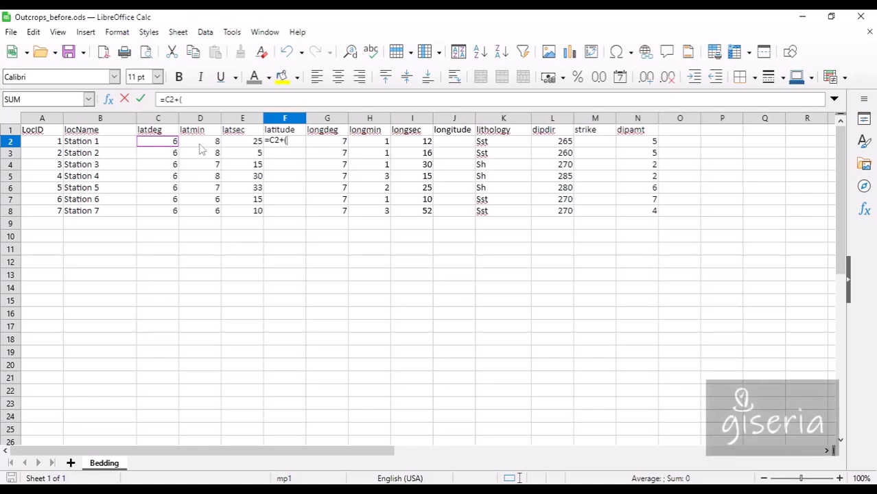
{"action": "left_click", "coordinate": [213, 142]}
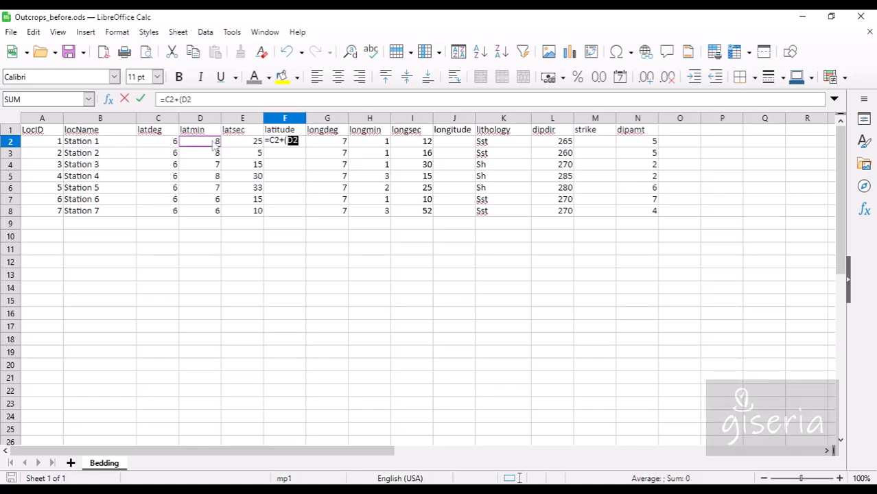
{"action": "type", "text": "/60)+("}
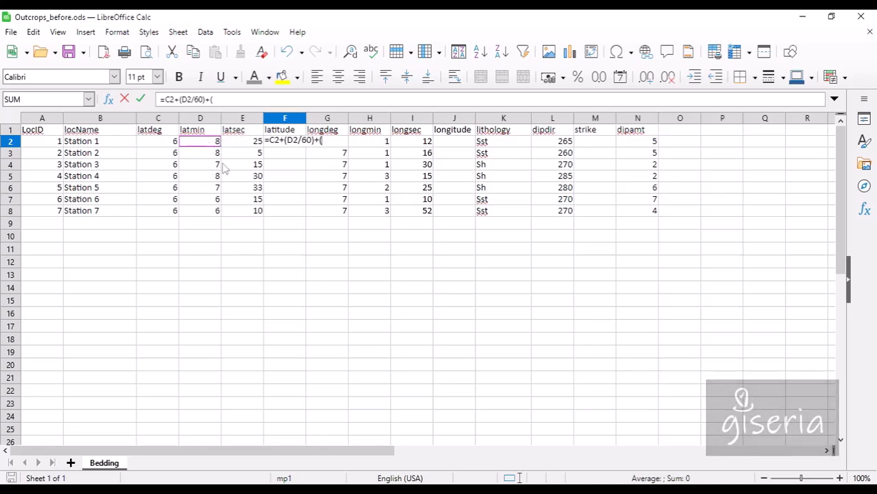
{"action": "left_click", "coordinate": [245, 147]}
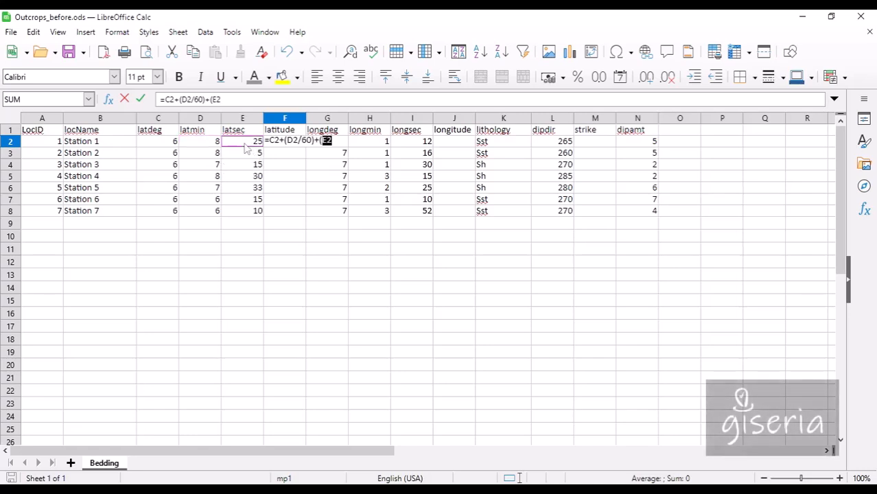
{"action": "type", "text": "/"}
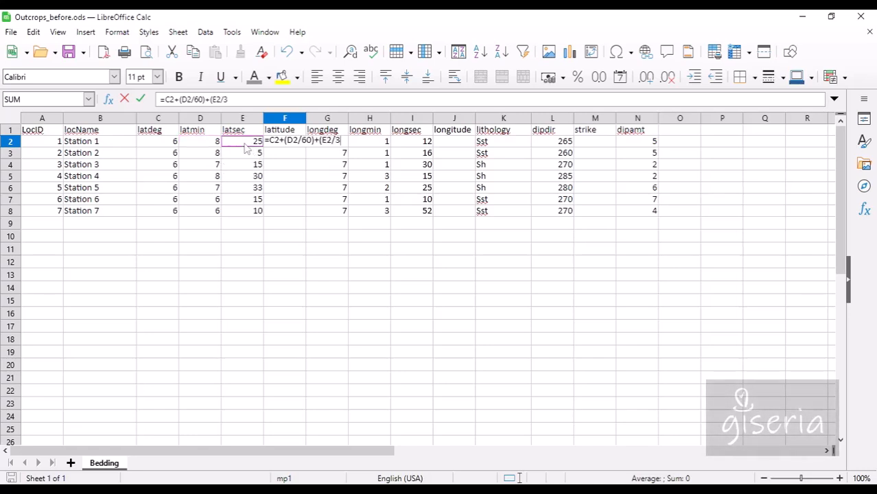
{"action": "type", "text": "3600"}
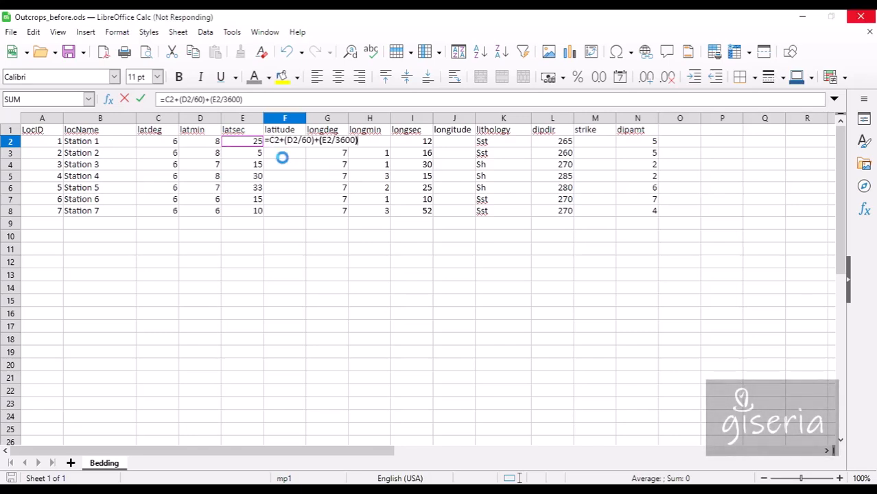
{"action": "key", "text": "Return"}
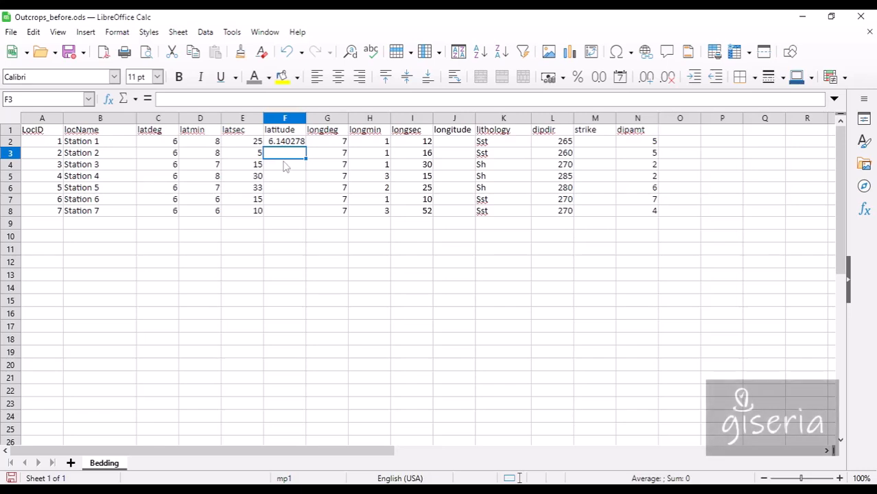
Fill the latitude formula down F2:F8 and paste it into J2 for longitude.
{"action": "left_click", "coordinate": [286, 145]}
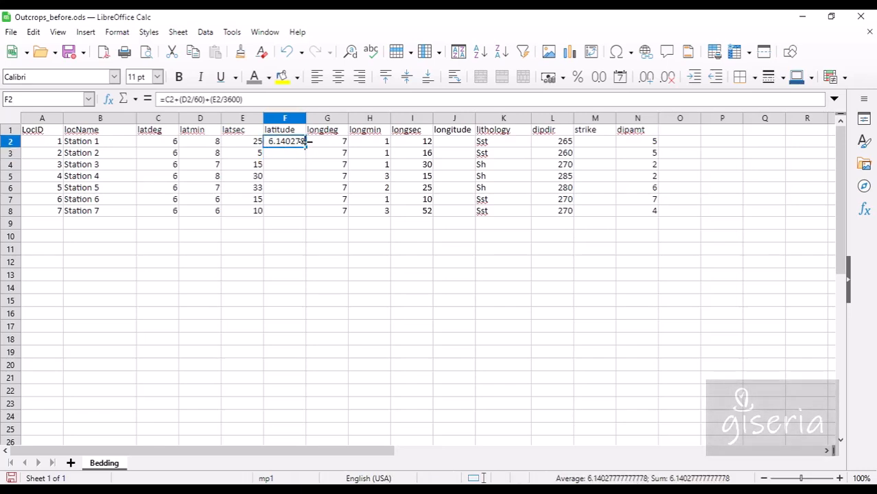
{"action": "left_click_drag", "start_coordinate": [306, 147], "coordinate": [303, 219]}
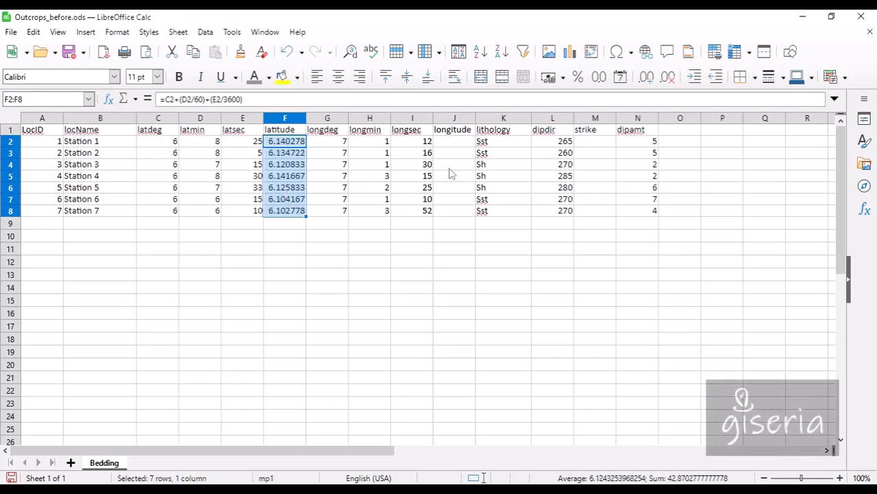
{"action": "left_click", "coordinate": [293, 145]}
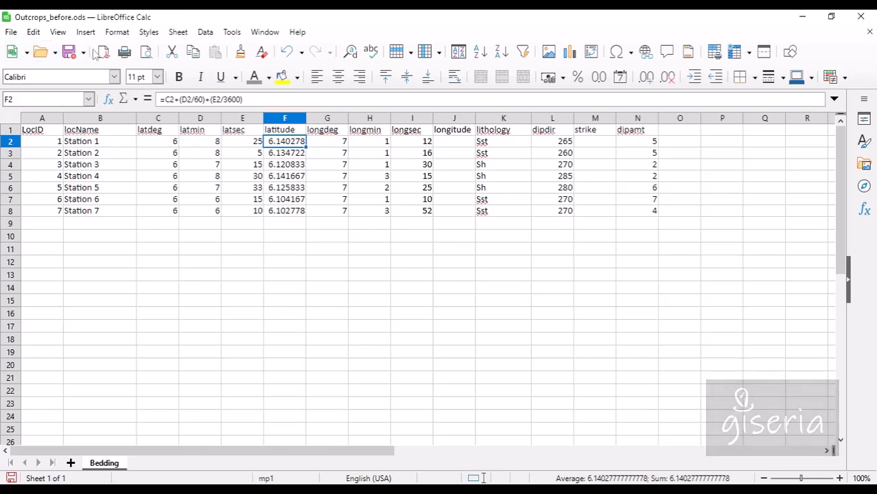
{"action": "left_click", "coordinate": [193, 52]}
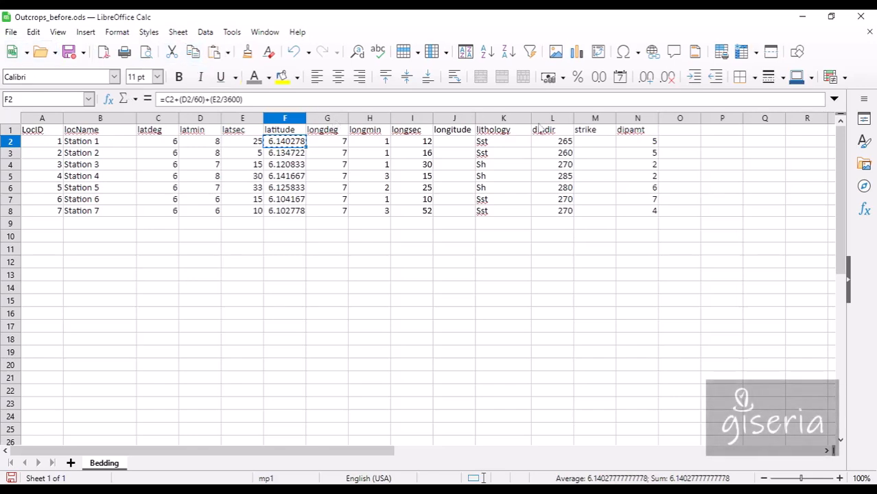
{"action": "left_click", "coordinate": [468, 142]}
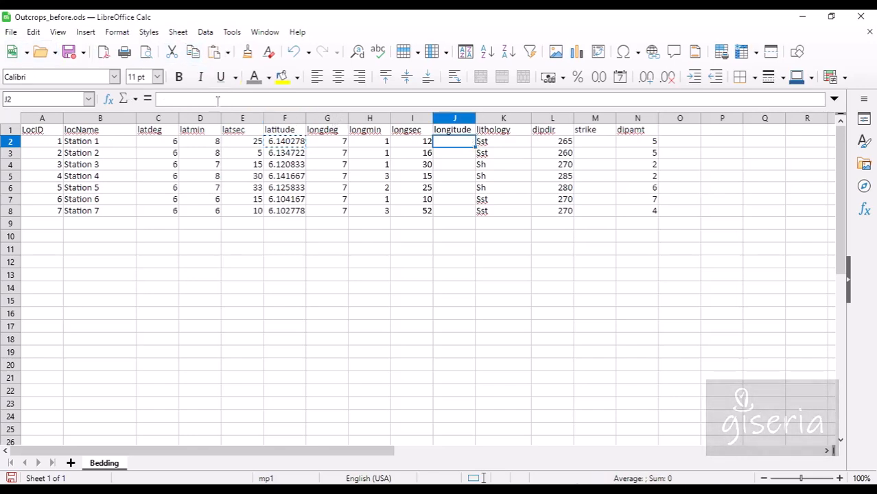
{"action": "left_click", "coordinate": [214, 52]}
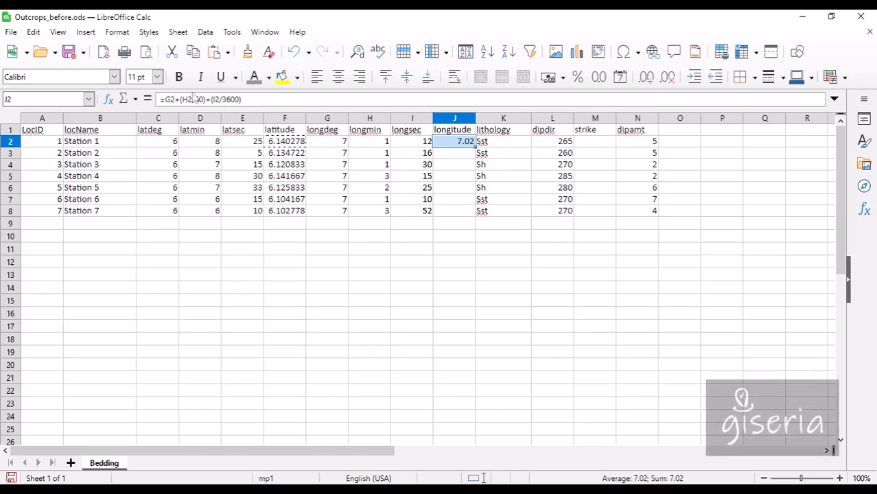
Fill the J2 longitude formula down to J8 for all seven stations.
{"action": "left_click", "coordinate": [378, 144]}
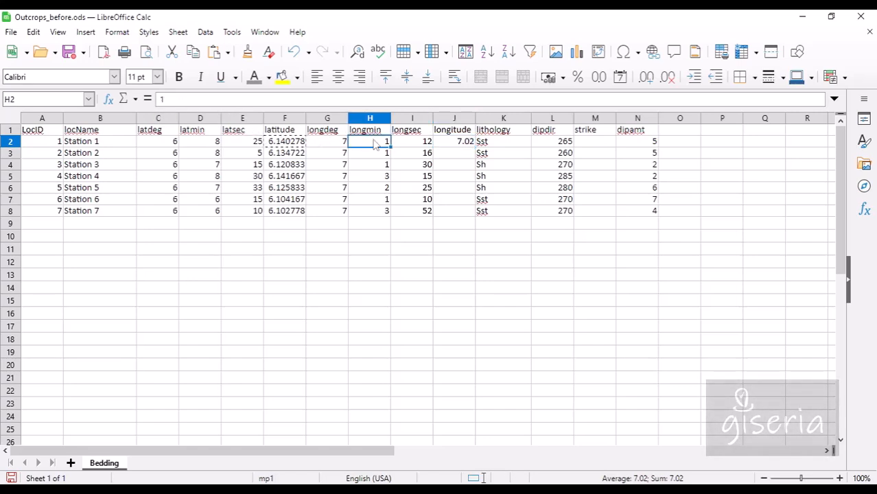
{"action": "left_click", "coordinate": [450, 142]}
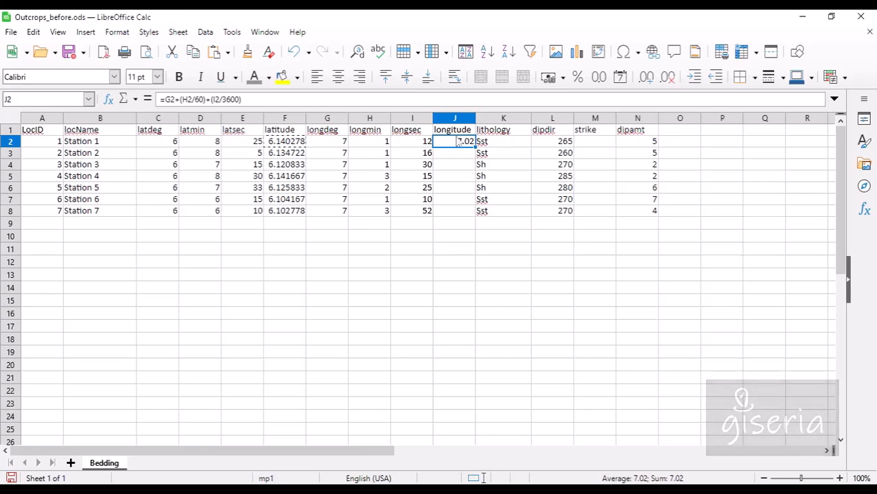
{"action": "left_click_drag", "start_coordinate": [475, 146], "coordinate": [474, 218]}
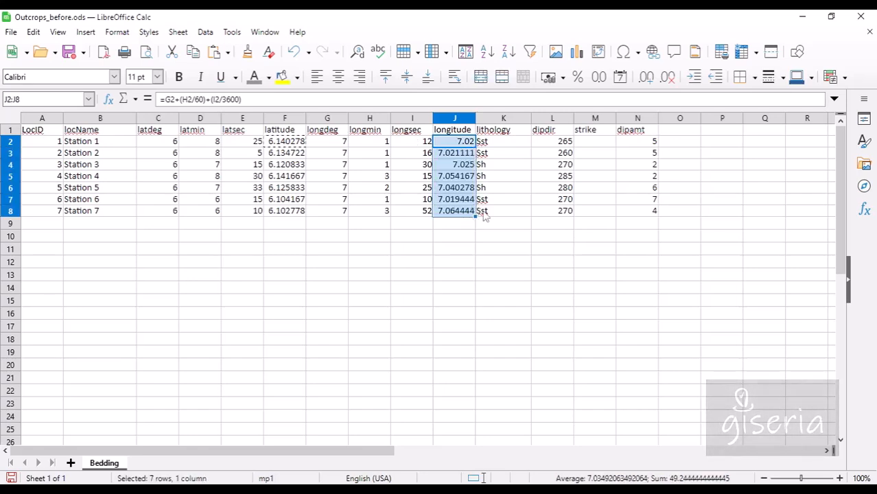
{"action": "left_click", "coordinate": [459, 231]}
{"action": "left_click", "coordinate": [286, 153]}
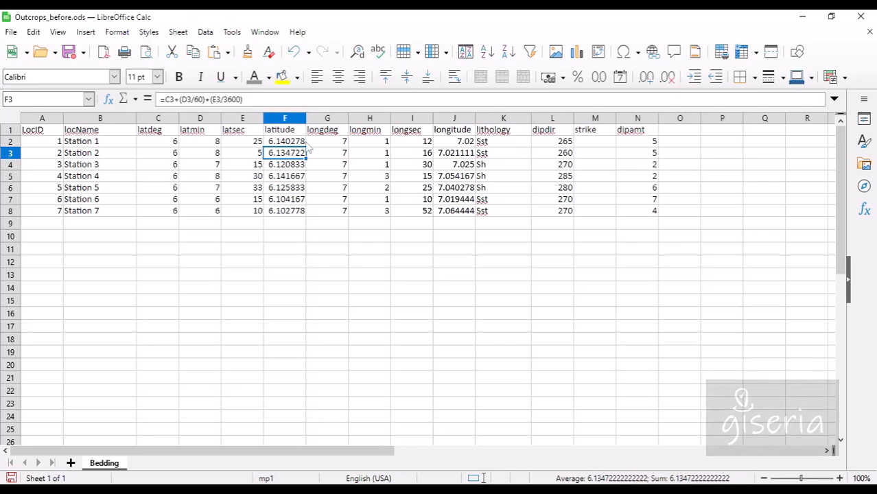
Insert an empty column before longdeg and head it 'lat'.
{"action": "right_click", "coordinate": [327, 121]}
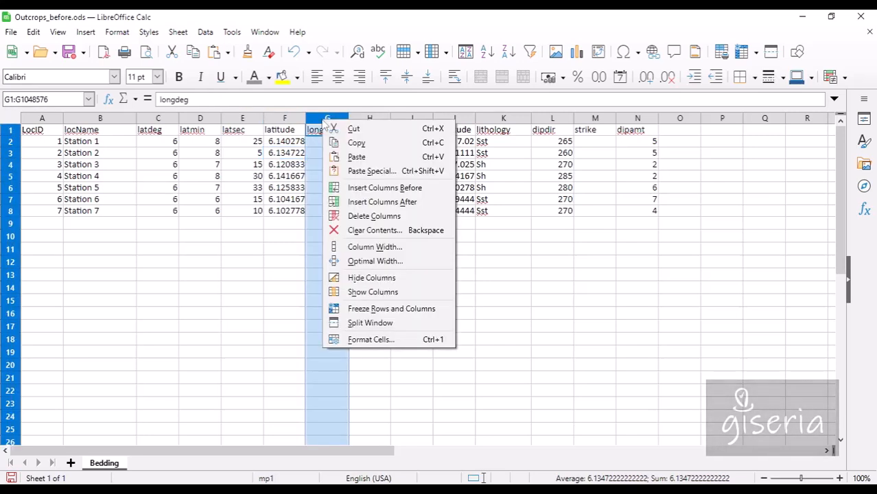
{"action": "left_click", "coordinate": [360, 189]}
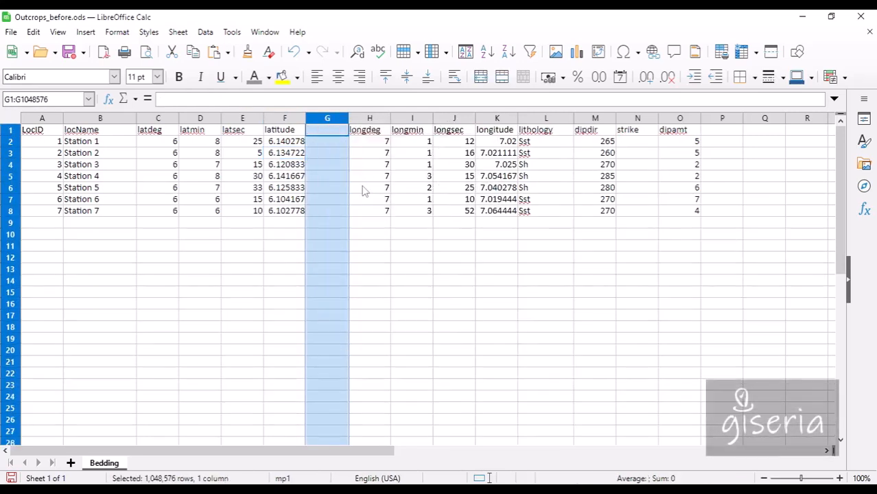
{"action": "left_click", "coordinate": [333, 136]}
{"action": "type", "text": "lat"}
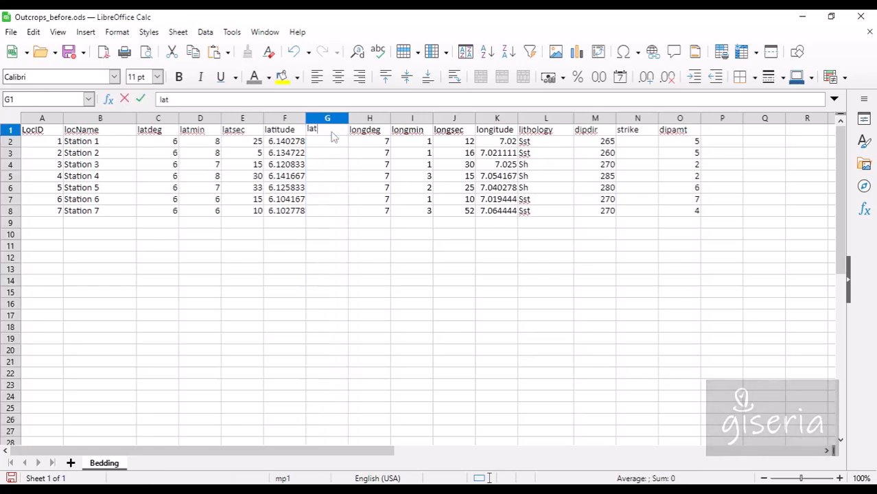
{"action": "left_click", "coordinate": [543, 146]}
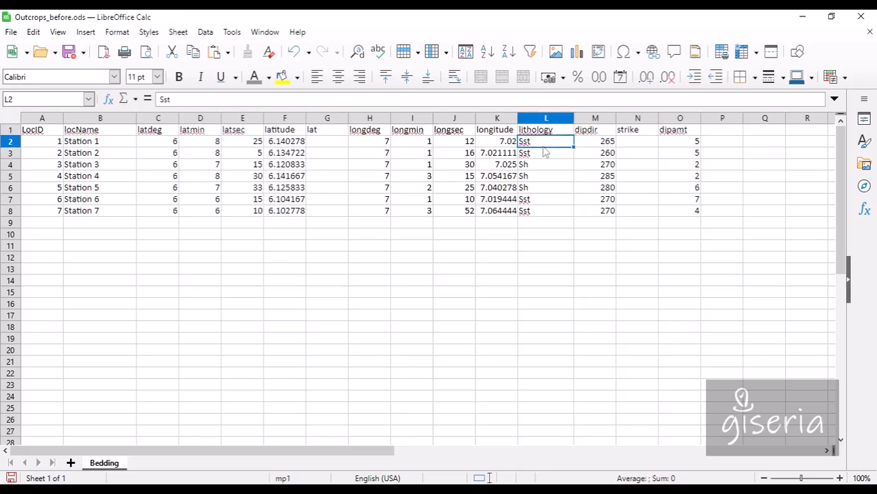
Insert an empty column headed 'long' before lithology, then select latitudes F2:F8.
{"action": "right_click", "coordinate": [544, 122]}
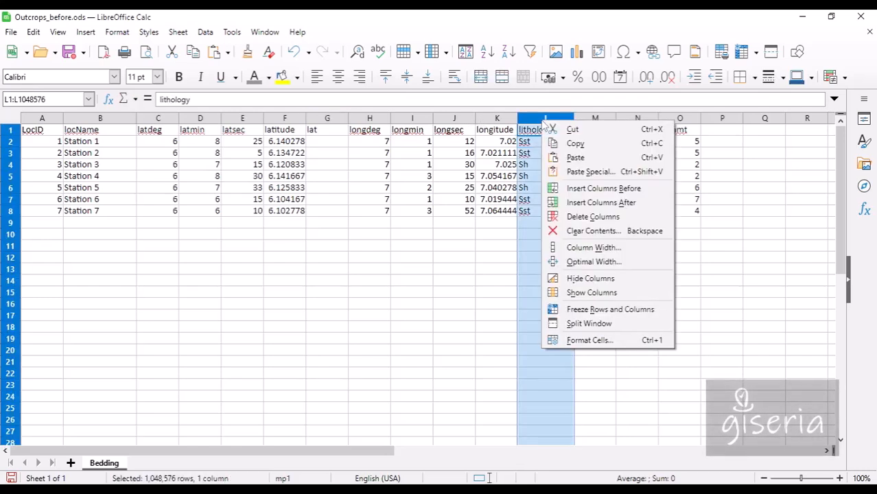
{"action": "left_click", "coordinate": [603, 188]}
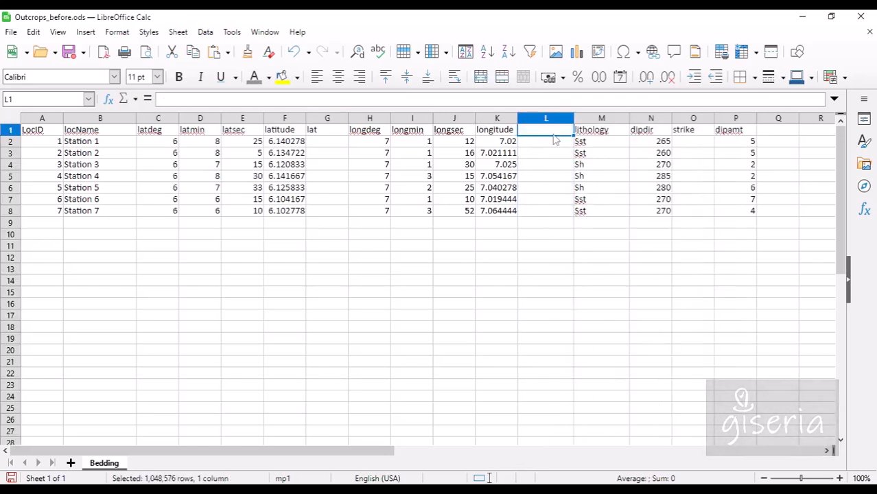
{"action": "type", "text": "long"}
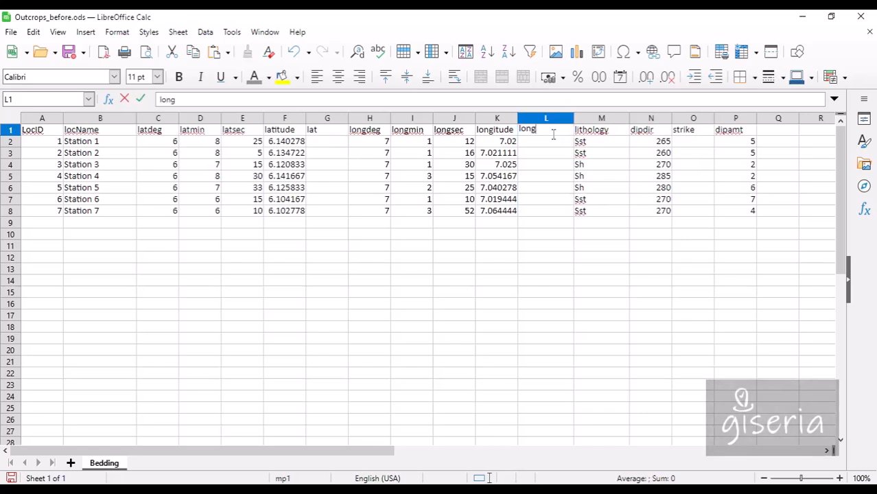
{"action": "left_click", "coordinate": [328, 144]}
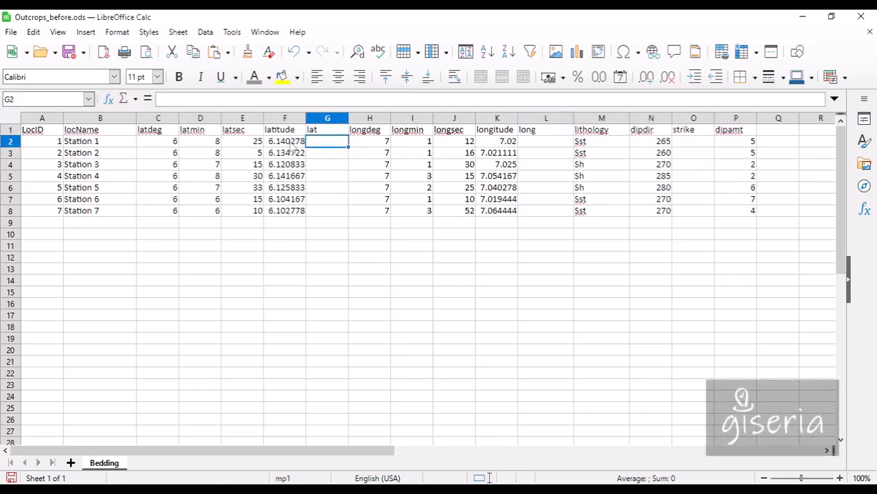
{"action": "left_click", "coordinate": [288, 141]}
{"action": "left_click_drag", "start_coordinate": [288, 141], "coordinate": [282, 212]}
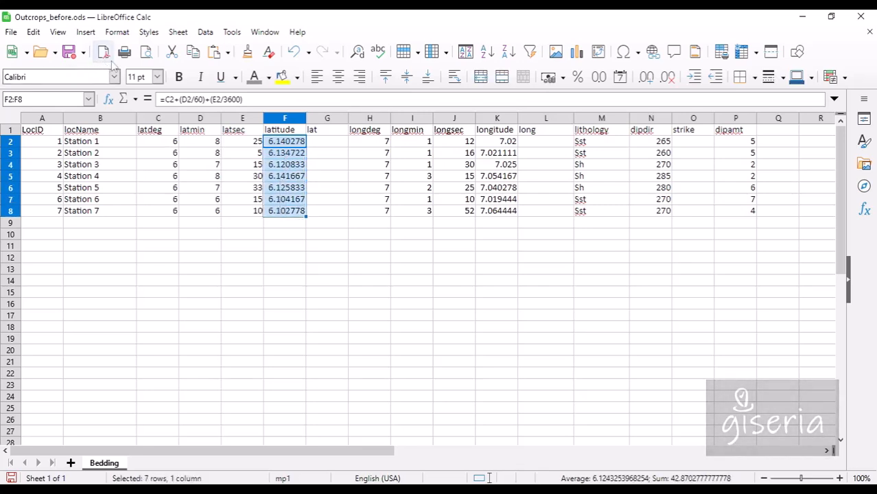
Paste the latitudes into lat from G2 as unformatted text.
{"action": "left_click", "coordinate": [193, 53]}
{"action": "left_click", "coordinate": [327, 141]}
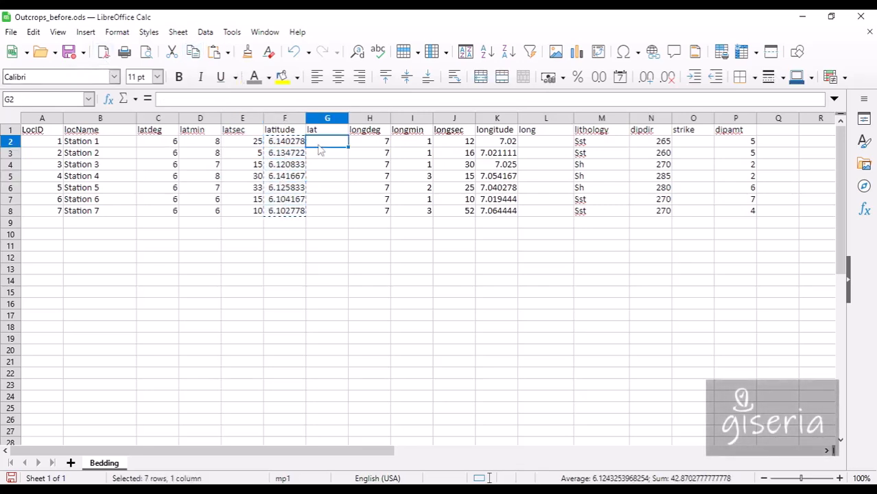
{"action": "left_click", "coordinate": [228, 53]}
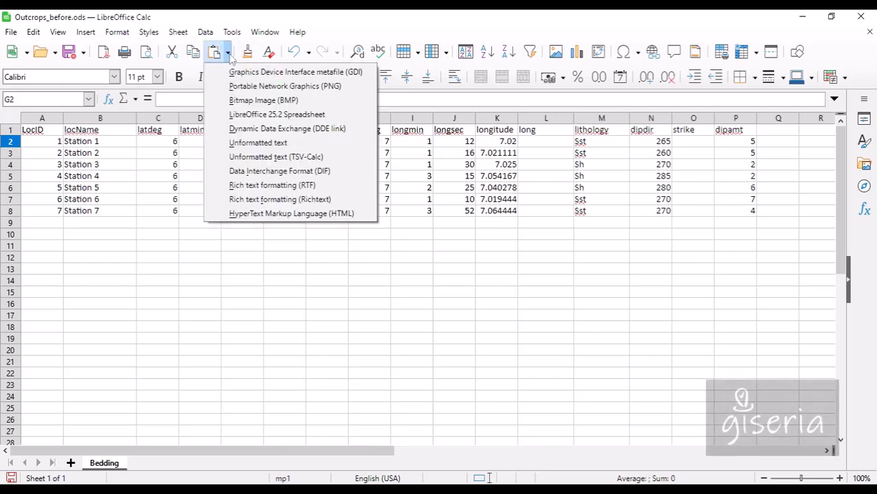
{"action": "left_click", "coordinate": [261, 158]}
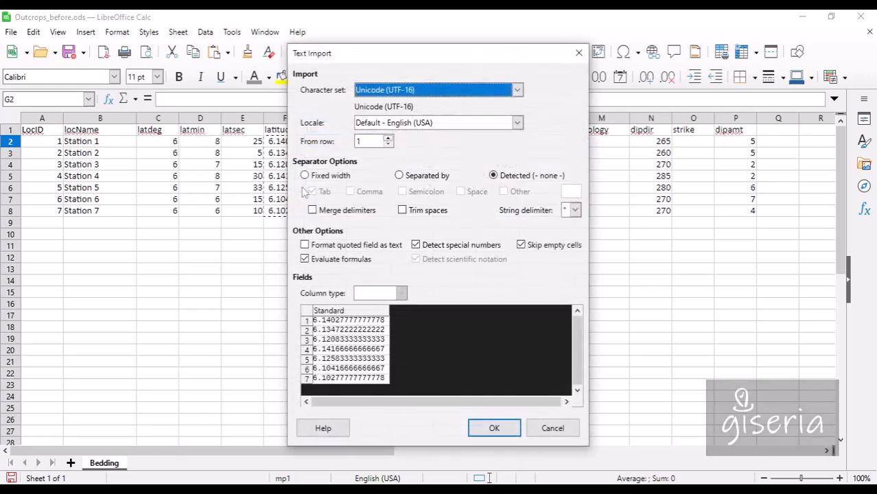
{"action": "left_click", "coordinate": [494, 428]}
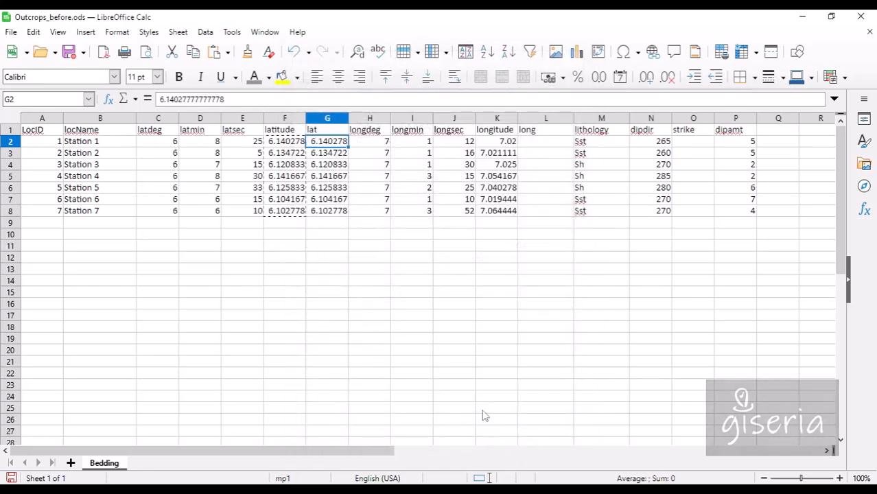
{"action": "left_click", "coordinate": [325, 155]}
{"action": "left_click", "coordinate": [330, 178]}
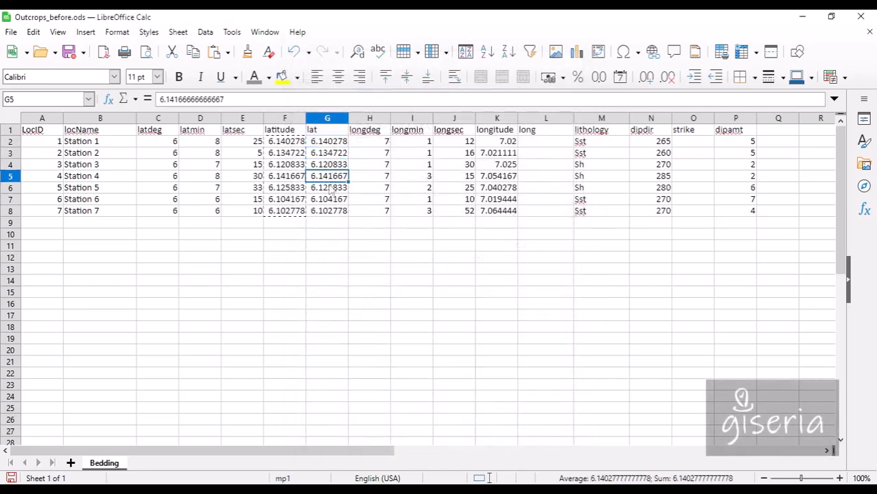
{"action": "left_click", "coordinate": [291, 188]}
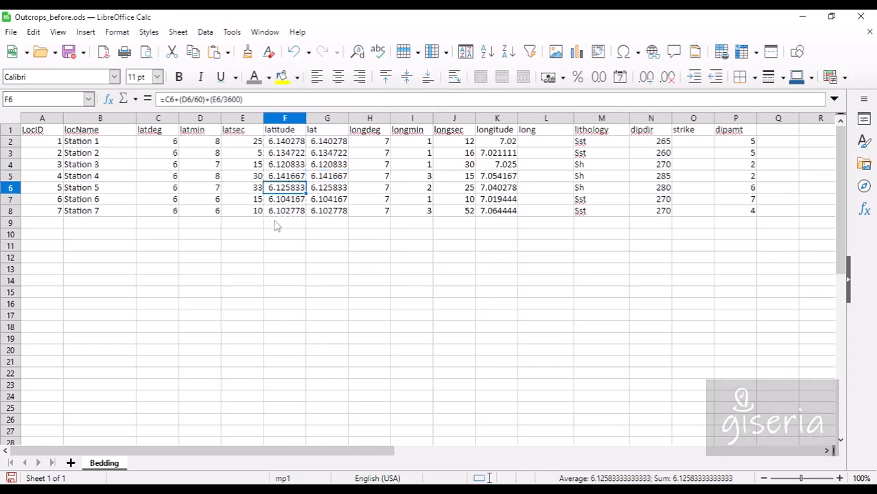
Copy longitudes K2:K8 and paste them into long from L2 as unformatted text.
{"action": "left_click_drag", "start_coordinate": [505, 141], "coordinate": [495, 214]}
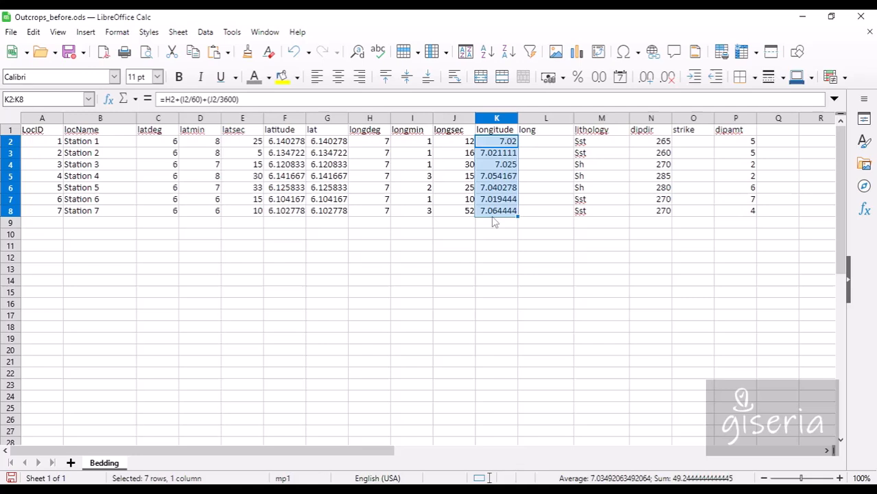
{"action": "left_click", "coordinate": [193, 52]}
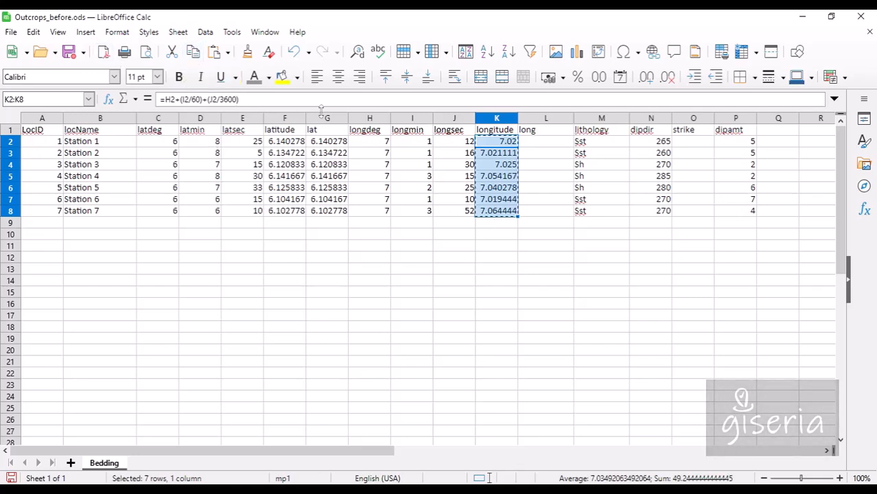
{"action": "left_click", "coordinate": [560, 144]}
{"action": "left_click", "coordinate": [228, 52]}
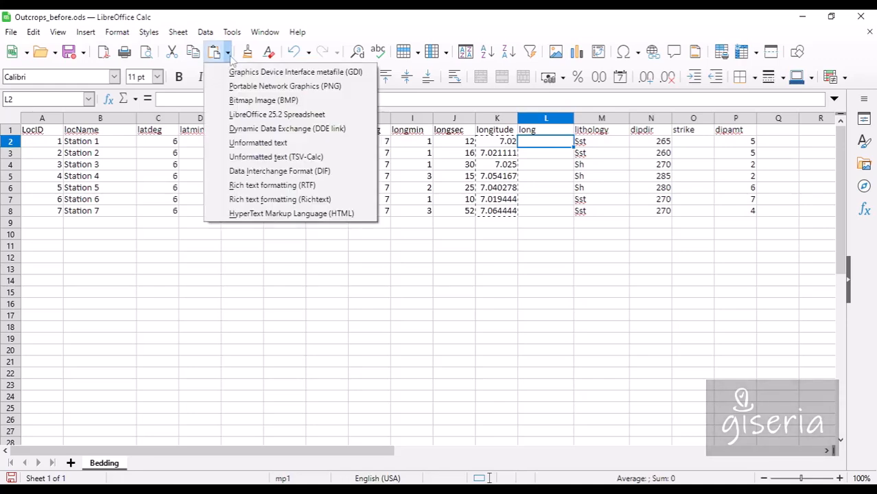
{"action": "left_click", "coordinate": [289, 156]}
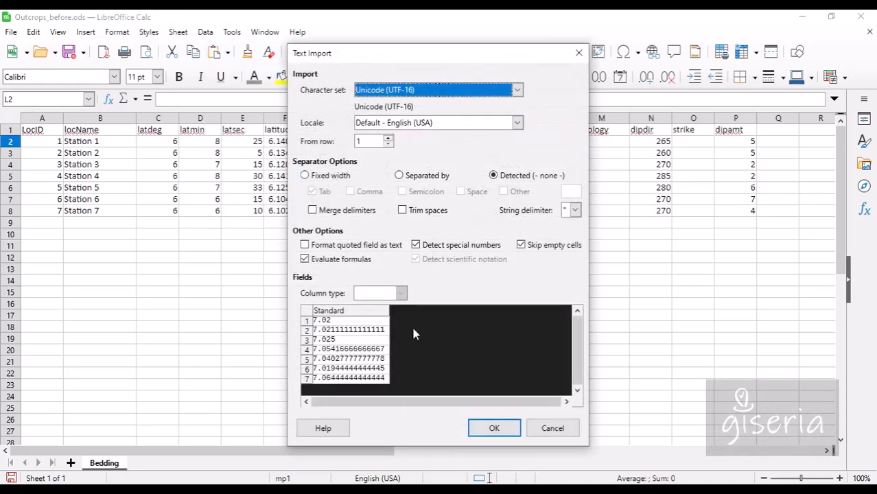
{"action": "left_click", "coordinate": [493, 428]}
{"action": "left_click", "coordinate": [457, 247]}
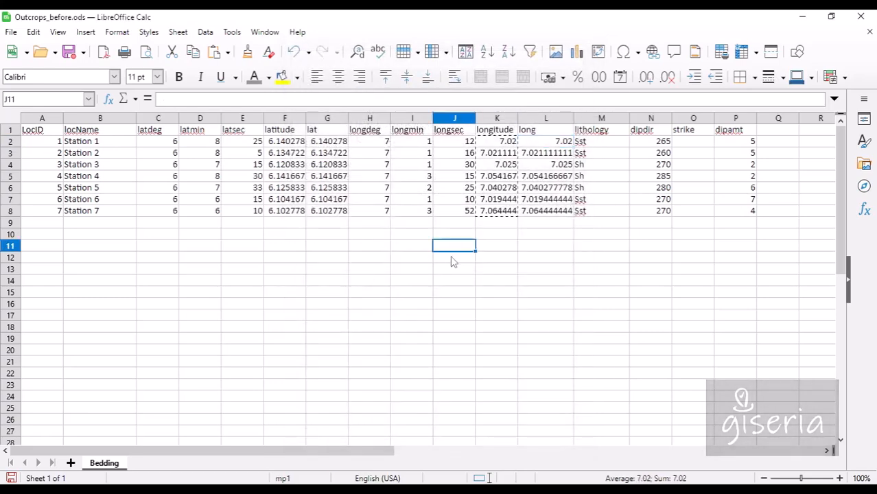
Save the spreadsheet and begin saving it under a new name.
{"action": "left_click", "coordinate": [69, 52]}
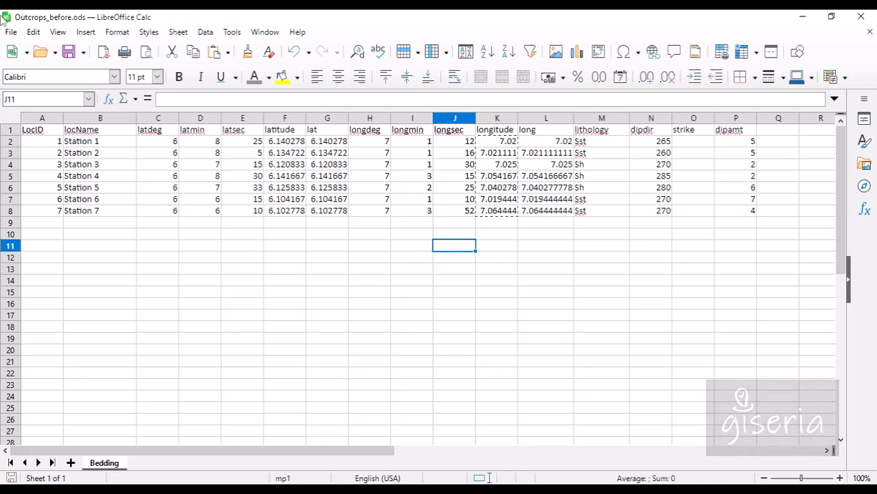
{"action": "left_click", "coordinate": [11, 32]}
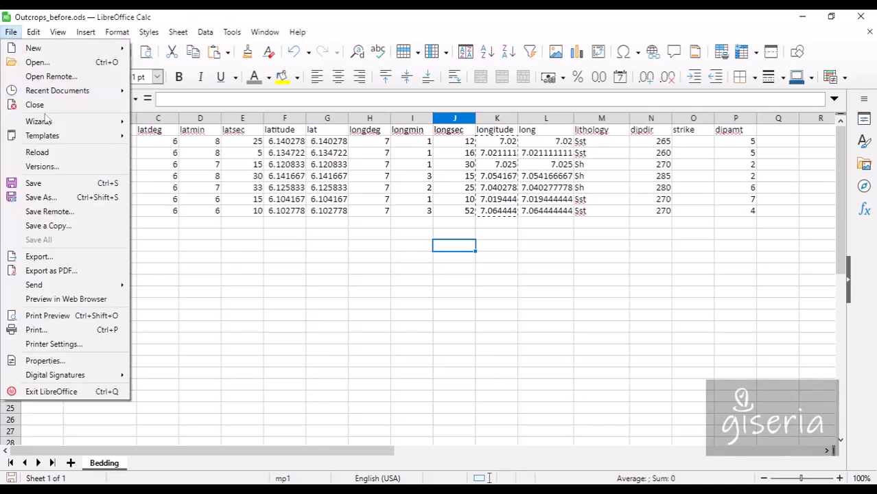
{"action": "left_click", "coordinate": [61, 199]}
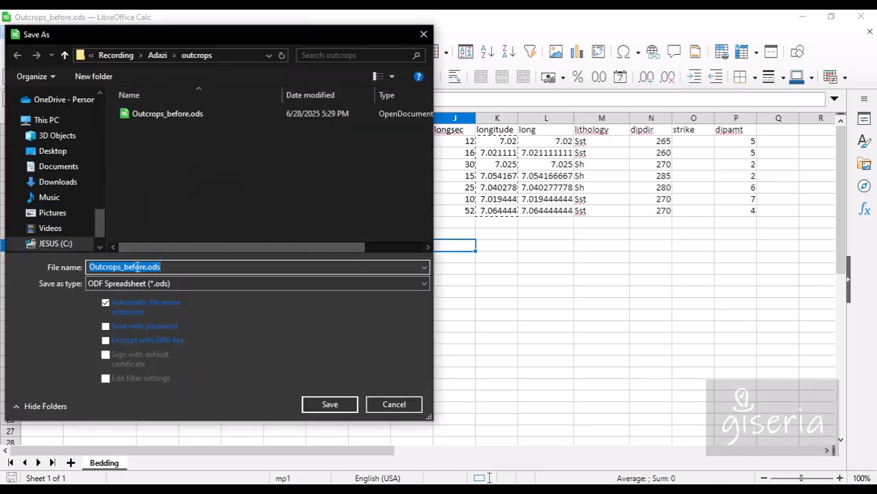
Save the spreadsheet as Outcrops_after.ods.
{"action": "left_click", "coordinate": [138, 266]}
{"action": "key", "text": "BackSpace"}
{"action": "key", "text": "BackSpace"}
{"action": "key", "text": "BackSpace"}
{"action": "key", "text": "BackSpace"}
{"action": "key", "text": "BackSpace"}
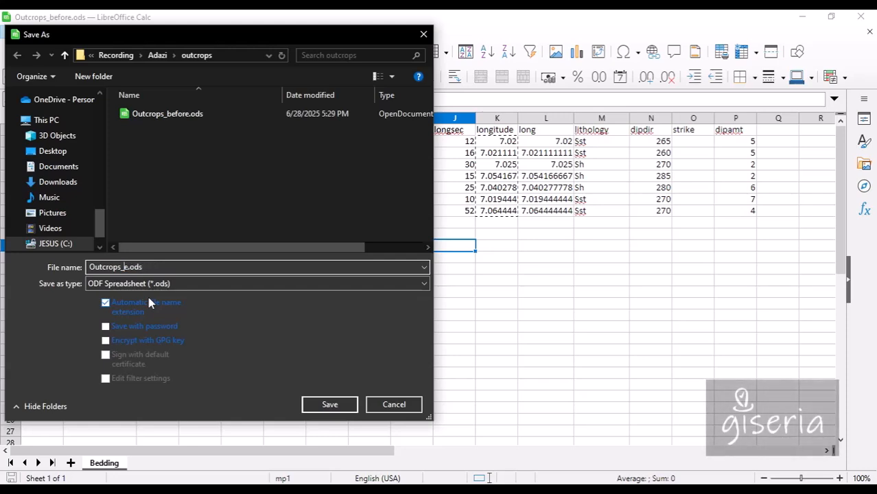
{"action": "type", "text": "afte"}
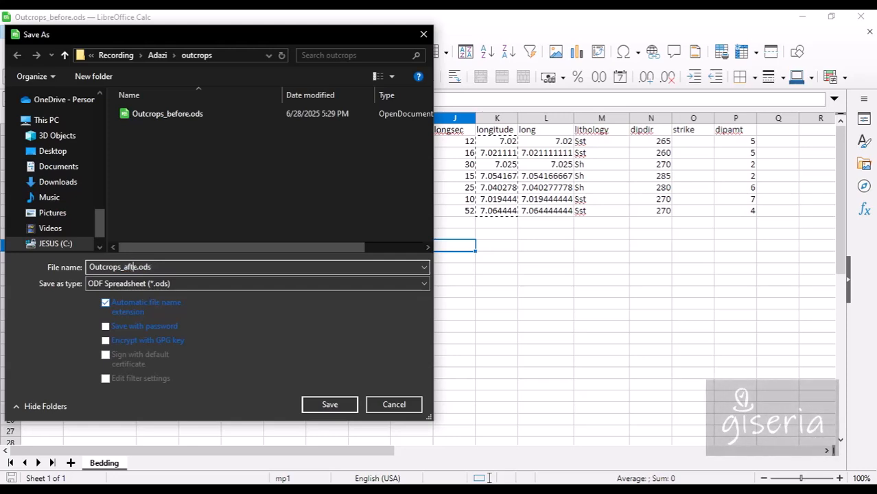
{"action": "type", "text": "r"}
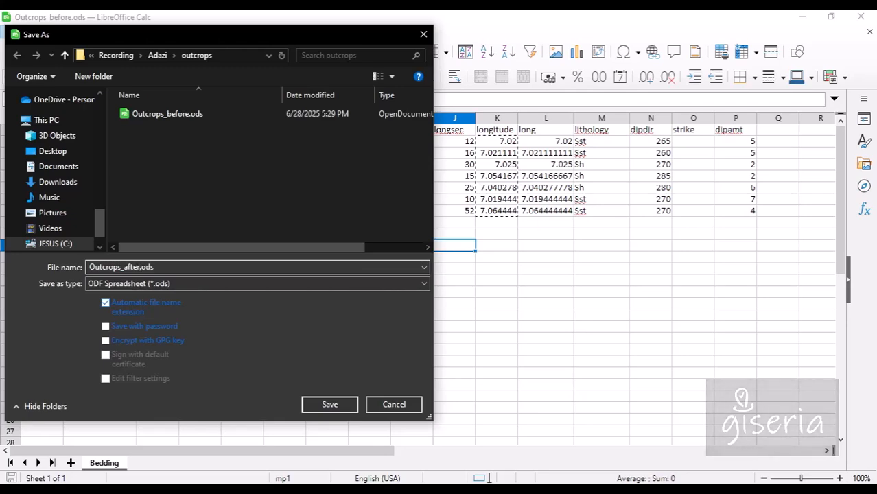
{"action": "left_click", "coordinate": [329, 405]}
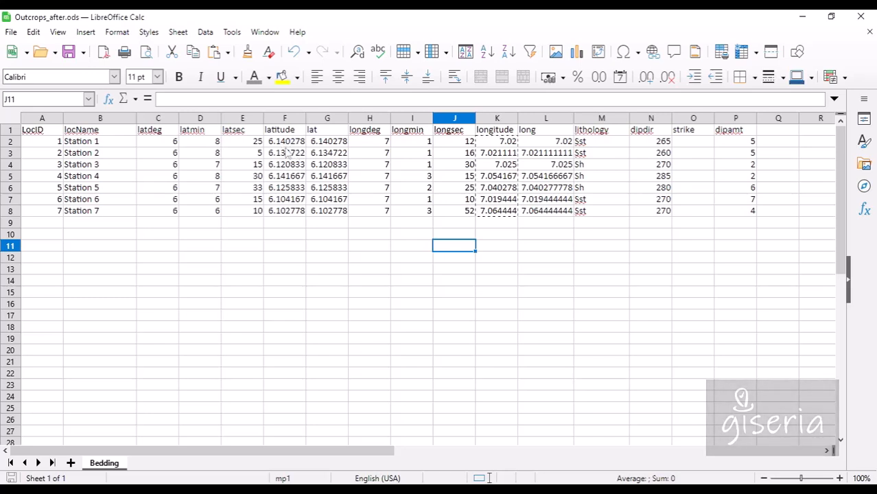
Delete the latdeg–latitude and longdeg–longitude columns.
{"action": "left_click_drag", "start_coordinate": [292, 121], "coordinate": [165, 121]}
{"action": "right_click", "coordinate": [165, 121]}
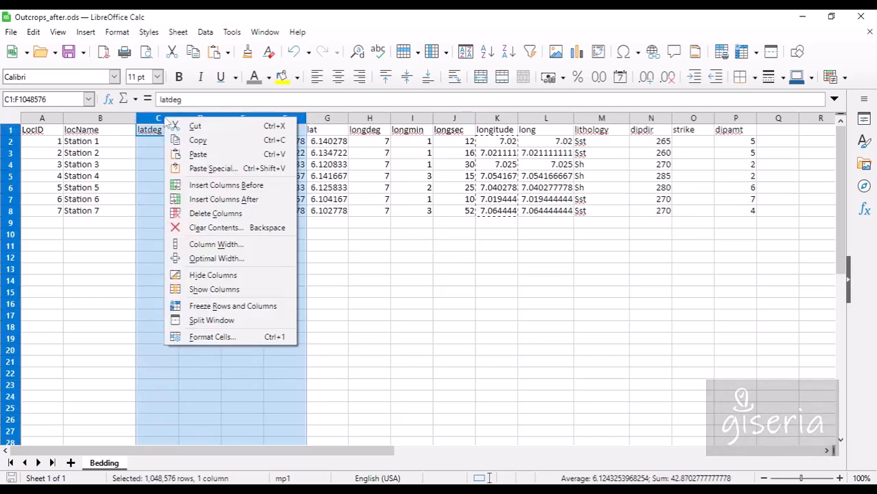
{"action": "left_click", "coordinate": [210, 214]}
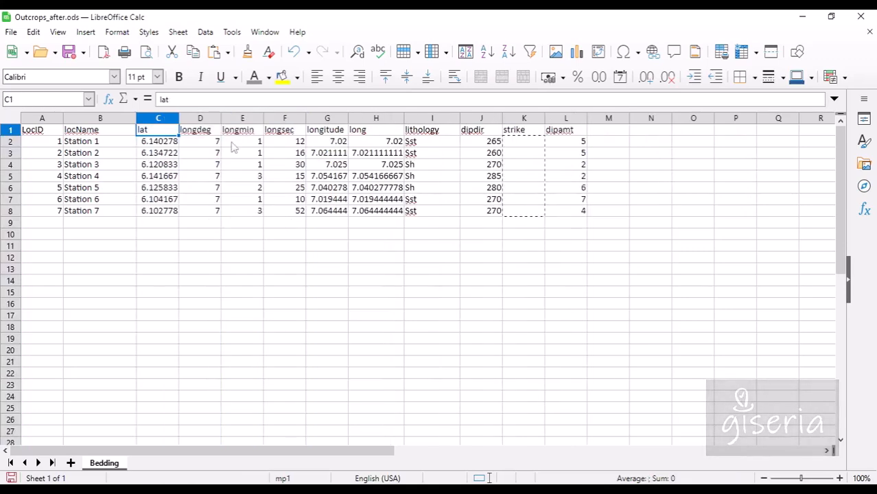
{"action": "left_click_drag", "start_coordinate": [201, 122], "coordinate": [319, 123]}
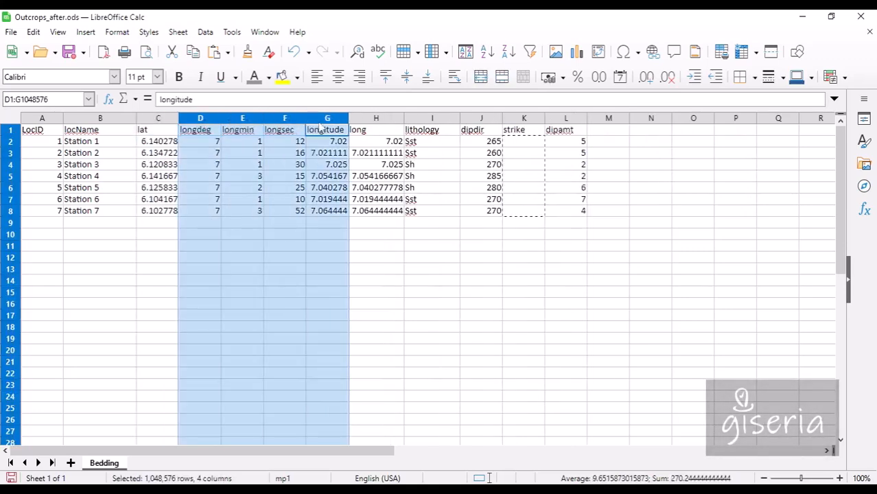
{"action": "right_click", "coordinate": [319, 124]}
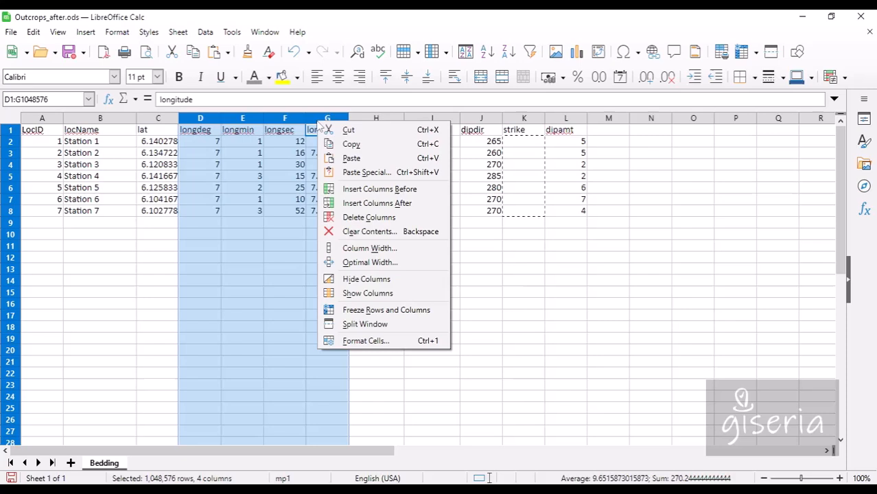
{"action": "left_click", "coordinate": [359, 217]}
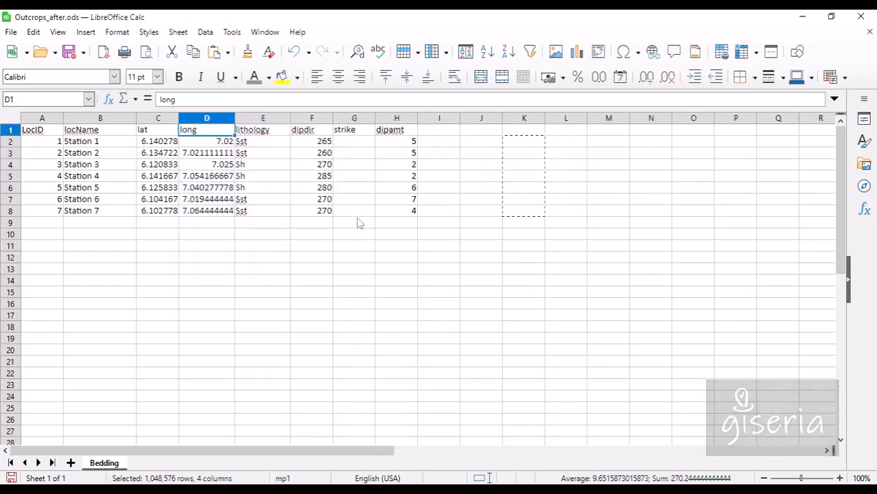
Rename the lat header to 'latitude' and long to 'longituide'.
{"action": "left_click", "coordinate": [163, 132]}
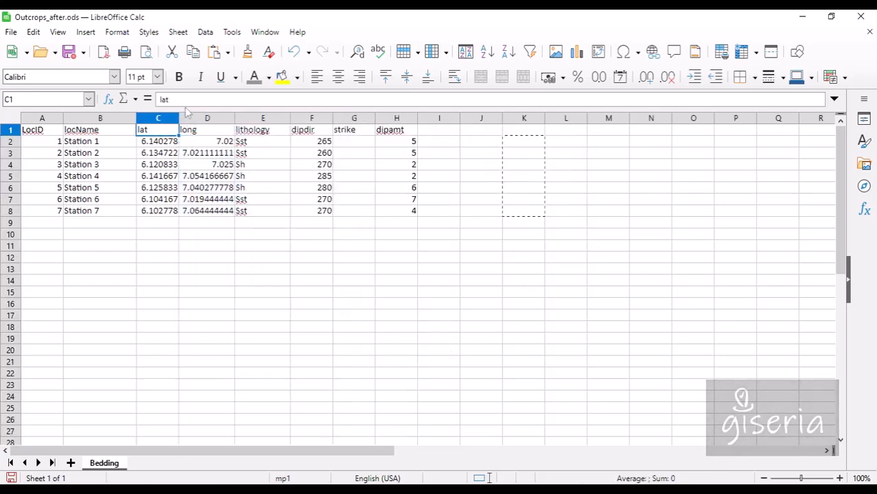
{"action": "left_click", "coordinate": [186, 100]}
{"action": "type", "text": "itude"}
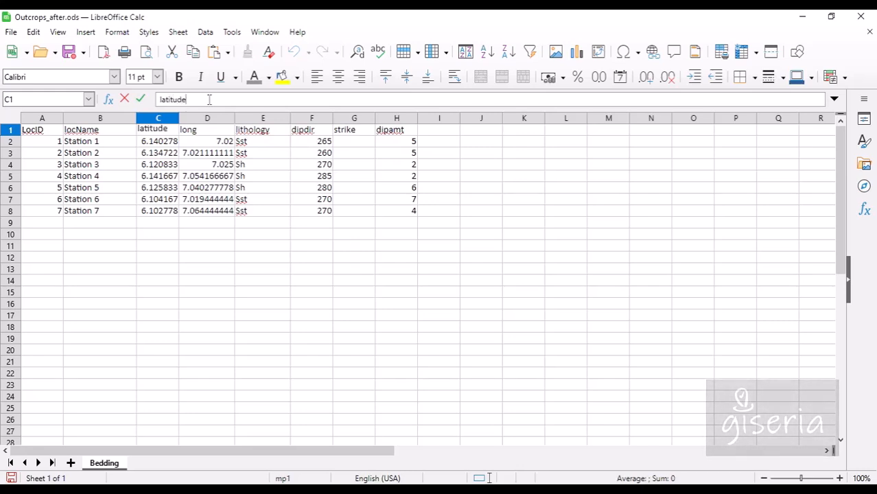
{"action": "key", "text": "Return"}
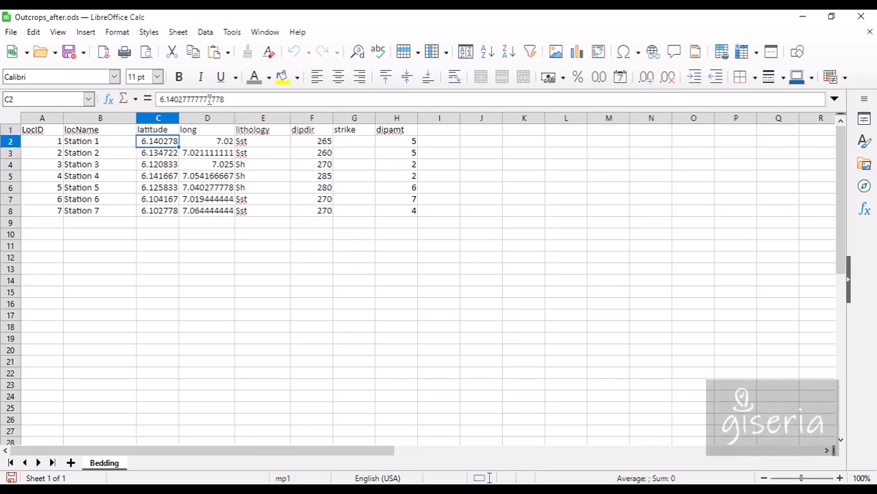
{"action": "key", "text": "Right"}
{"action": "key", "text": "Up"}
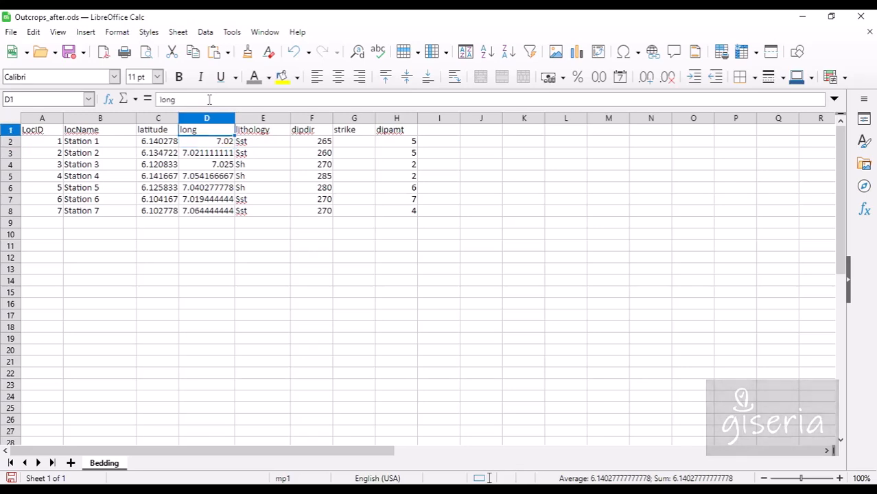
{"action": "left_click", "coordinate": [211, 99]}
{"action": "type", "text": "ituide"}
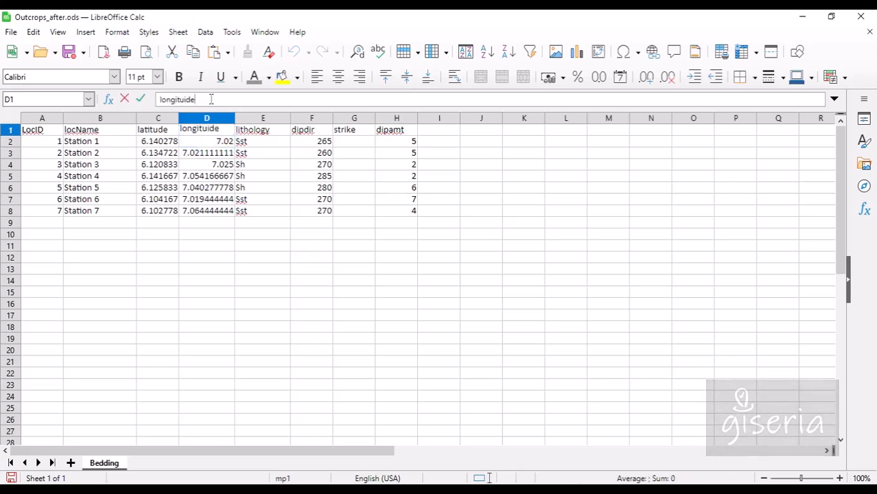
{"action": "key", "text": "Return"}
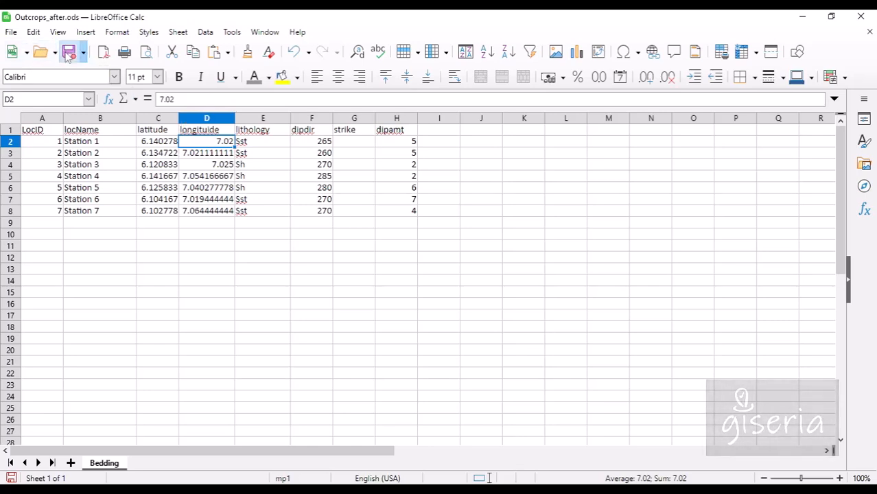
{"action": "left_click", "coordinate": [327, 143]}
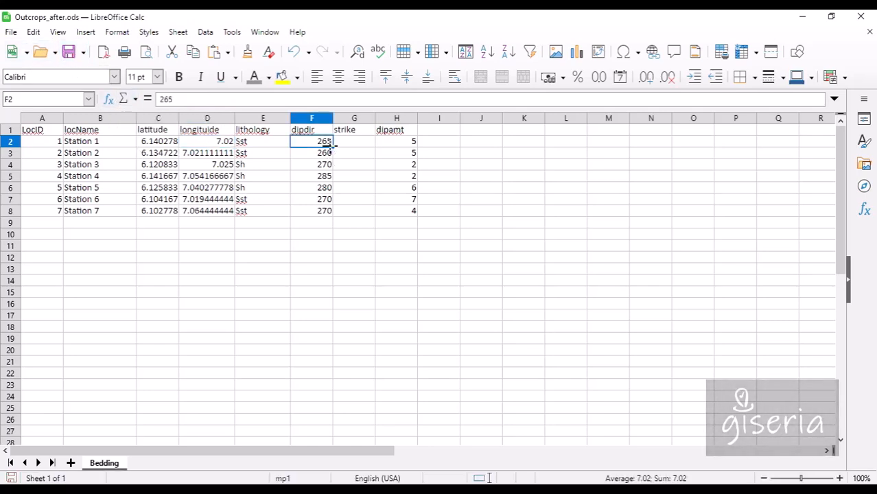
{"action": "left_click", "coordinate": [354, 144]}
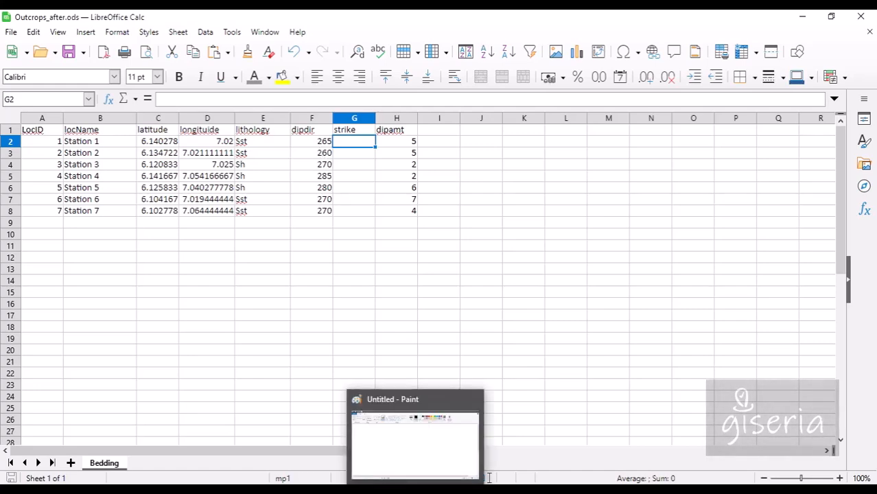
On the blank Paint canvas, draw a sloping strike line with a perpendicular dip line below it.
{"action": "left_click", "coordinate": [489, 477]}
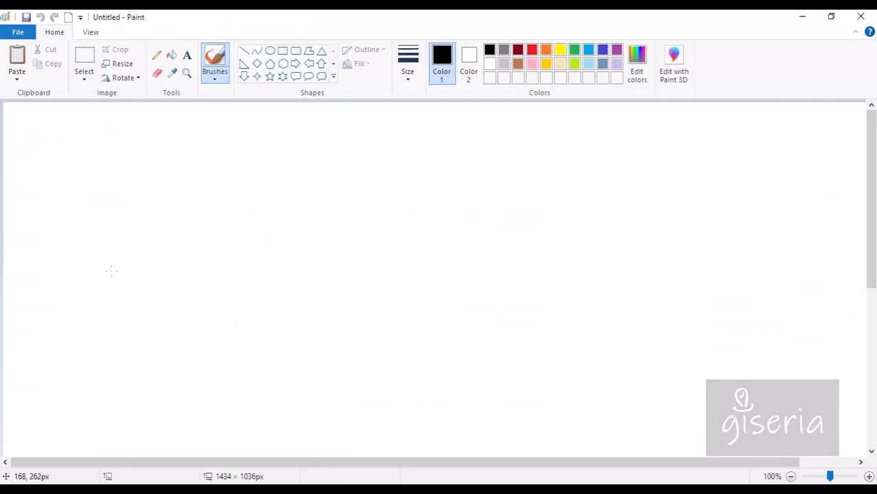
{"action": "left_click_drag", "start_coordinate": [111, 271], "coordinate": [371, 224]}
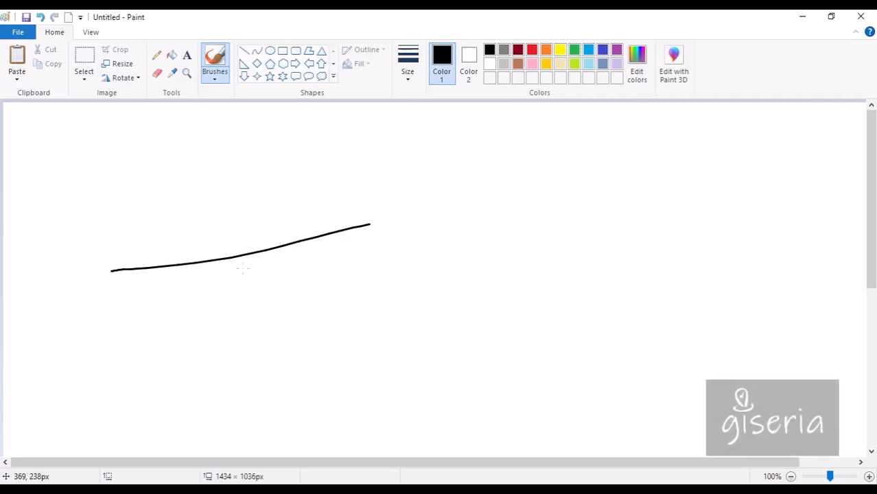
{"action": "left_click_drag", "start_coordinate": [240, 256], "coordinate": [257, 336]}
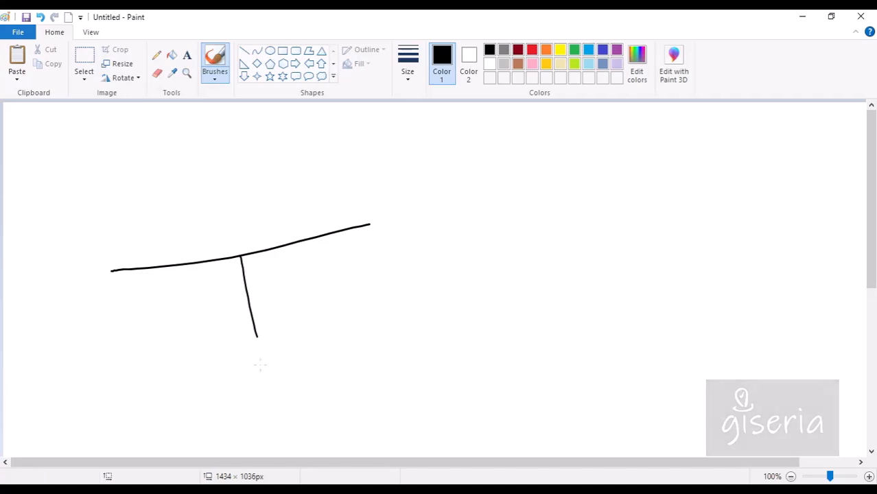
{"action": "left_click_drag", "start_coordinate": [260, 352], "coordinate": [256, 376]}
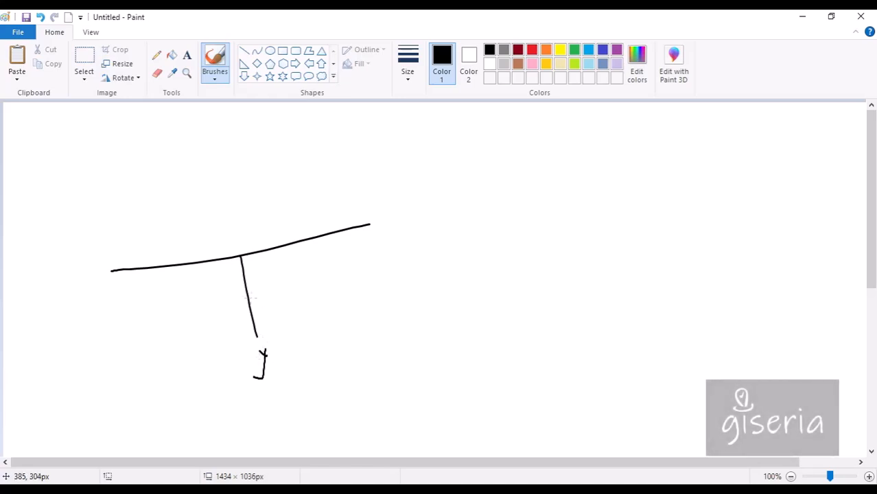
Handwrite the dip direction and strike labels, and sketch a small angle diagram to the right.
{"action": "mouse_move", "coordinate": [245, 301]}
{"action": "left_mouse_down"}
{"action": "mouse_move", "coordinate": [289, 306]}
{"action": "mouse_move", "coordinate": [301, 298]}
{"action": "mouse_move", "coordinate": [297, 306]}
{"action": "mouse_move", "coordinate": [325, 323]}
{"action": "mouse_move", "coordinate": [345, 317]}
{"action": "left_mouse_up"}
{"action": "mouse_move", "coordinate": [356, 228]}
{"action": "left_mouse_down"}
{"action": "mouse_move", "coordinate": [372, 206]}
{"action": "mouse_move", "coordinate": [418, 205]}
{"action": "left_mouse_up"}
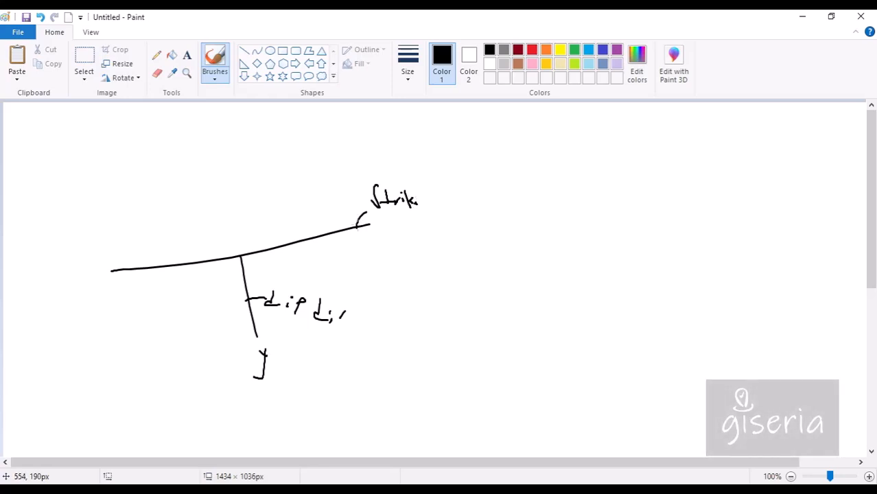
{"action": "mouse_move", "coordinate": [476, 230]}
{"action": "left_mouse_down"}
{"action": "mouse_move", "coordinate": [477, 278]}
{"action": "mouse_move", "coordinate": [516, 257]}
{"action": "mouse_move", "coordinate": [493, 260]}
{"action": "mouse_move", "coordinate": [489, 248]}
{"action": "mouse_move", "coordinate": [532, 218]}
{"action": "mouse_move", "coordinate": [516, 242]}
{"action": "left_mouse_up"}
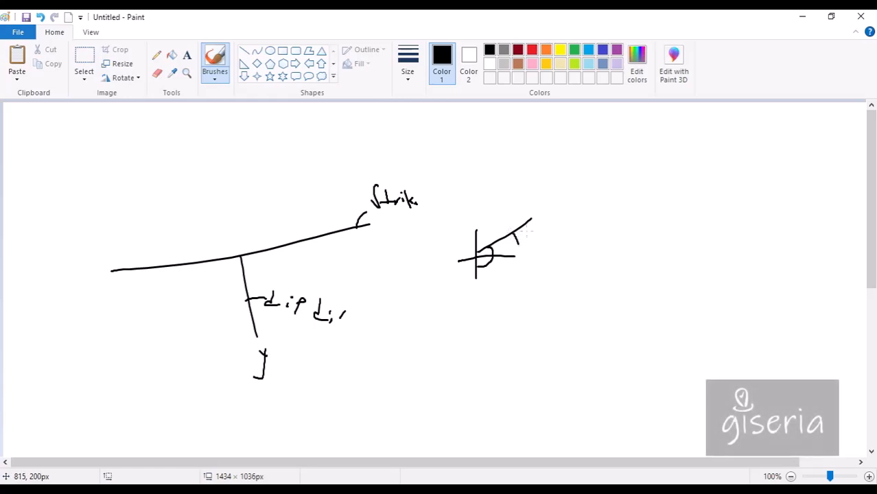
In red, add a normal line up from the junction, arrowheads on both strike ends, and an angle arrow.
{"action": "left_click", "coordinate": [533, 50]}
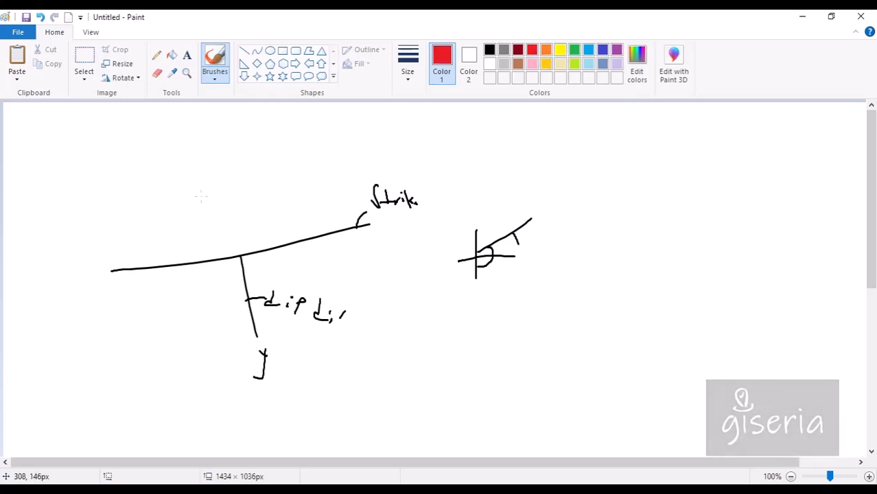
{"action": "left_click_drag", "start_coordinate": [239, 256], "coordinate": [233, 206]}
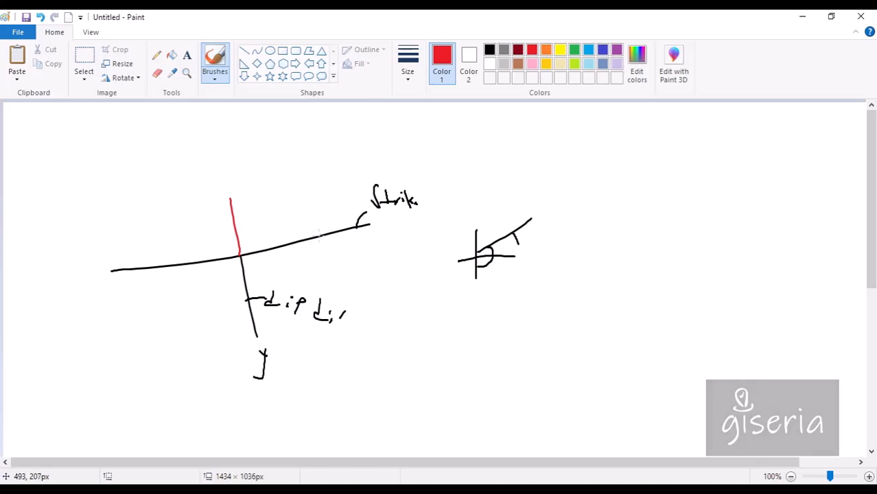
{"action": "left_click_drag", "start_coordinate": [368, 220], "coordinate": [370, 228]}
{"action": "left_click_drag", "start_coordinate": [109, 266], "coordinate": [107, 274]}
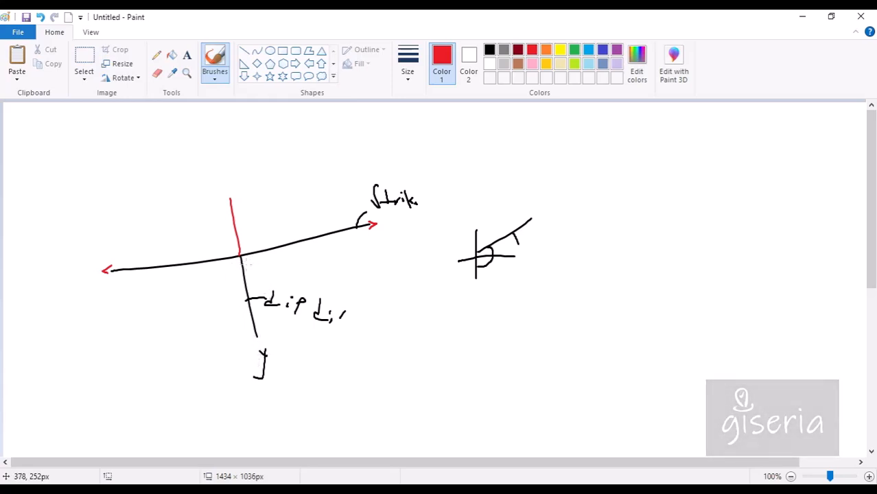
{"action": "mouse_move", "coordinate": [244, 277]}
{"action": "left_mouse_down"}
{"action": "mouse_move", "coordinate": [262, 278]}
{"action": "mouse_move", "coordinate": [267, 256]}
{"action": "mouse_move", "coordinate": [261, 269]}
{"action": "left_mouse_up"}
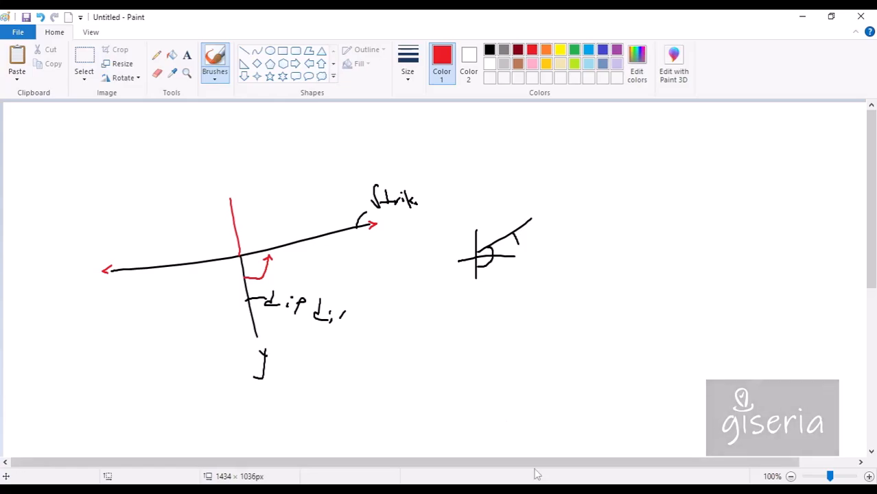
{"action": "key", "text": "alt+Tab"}
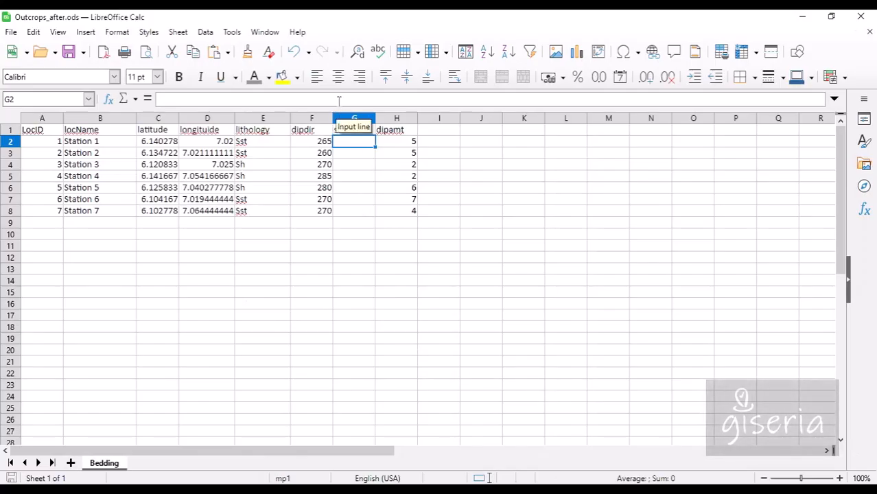
Enter =F2-90 in G2 so Station 1's strike reads 175.
{"action": "type", "text": "="}
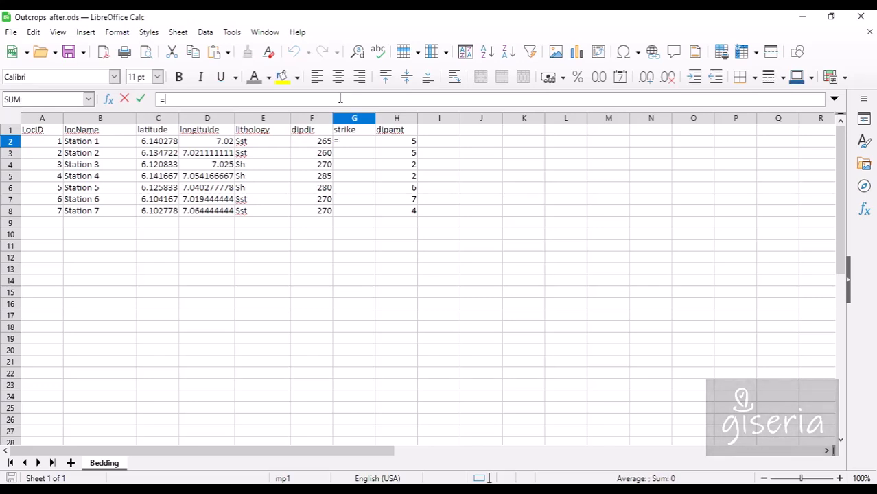
{"action": "left_click", "coordinate": [324, 141]}
{"action": "type", "text": "-90"}
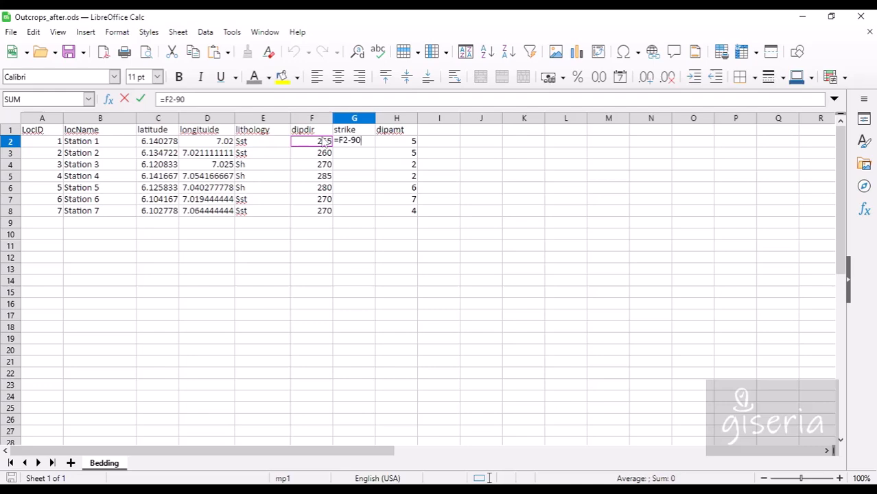
{"action": "key", "text": "Return"}
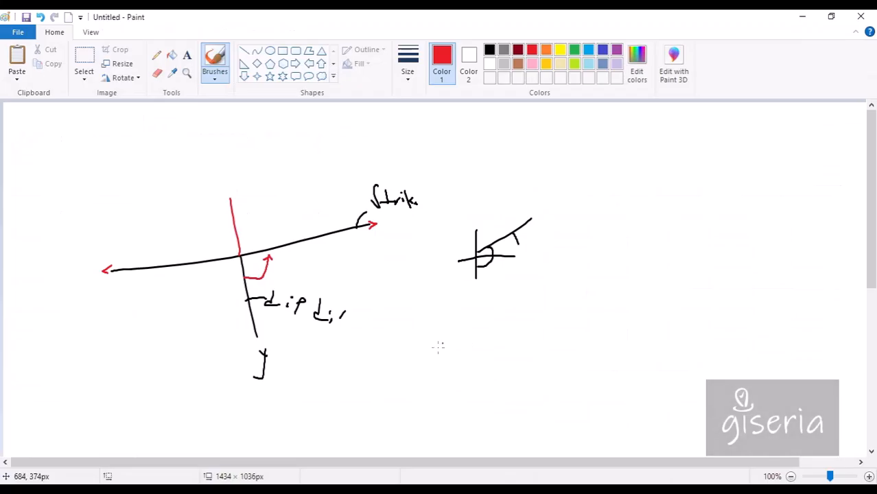
Draw two red vertical strokes below the angle sketch, then undo them.
{"action": "left_click_drag", "start_coordinate": [439, 328], "coordinate": [439, 374]}
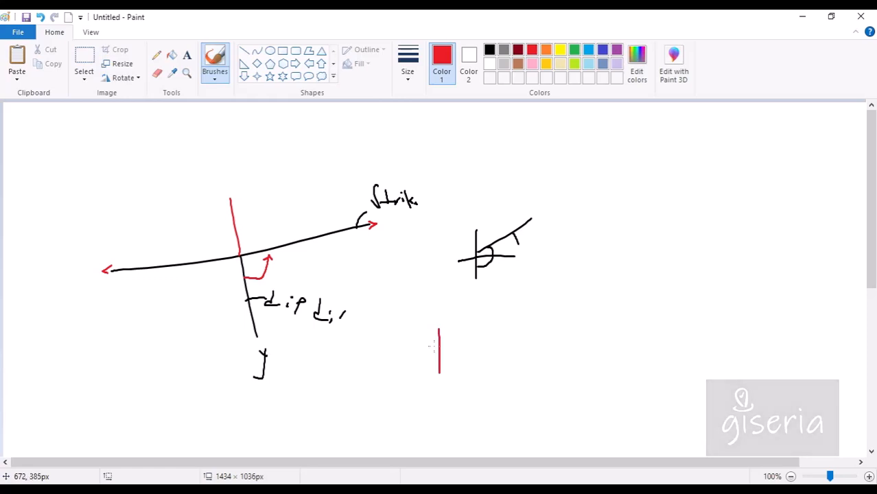
{"action": "right_click", "coordinate": [457, 73]}
{"action": "left_click", "coordinate": [458, 251]}
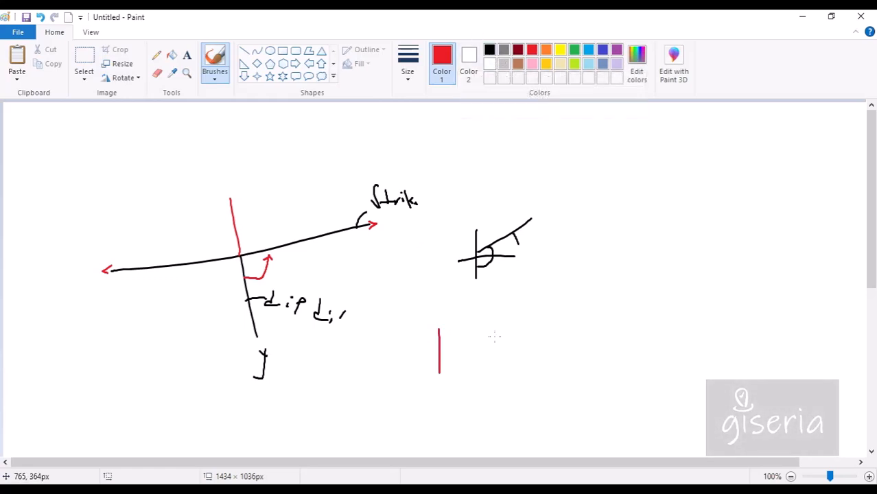
{"action": "left_click_drag", "start_coordinate": [530, 309], "coordinate": [522, 393]}
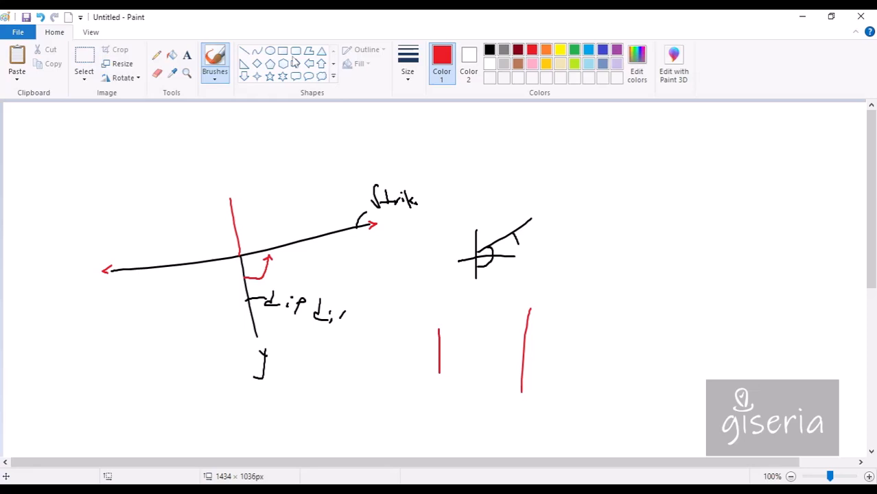
{"action": "left_click", "coordinate": [40, 17]}
{"action": "left_click", "coordinate": [41, 17]}
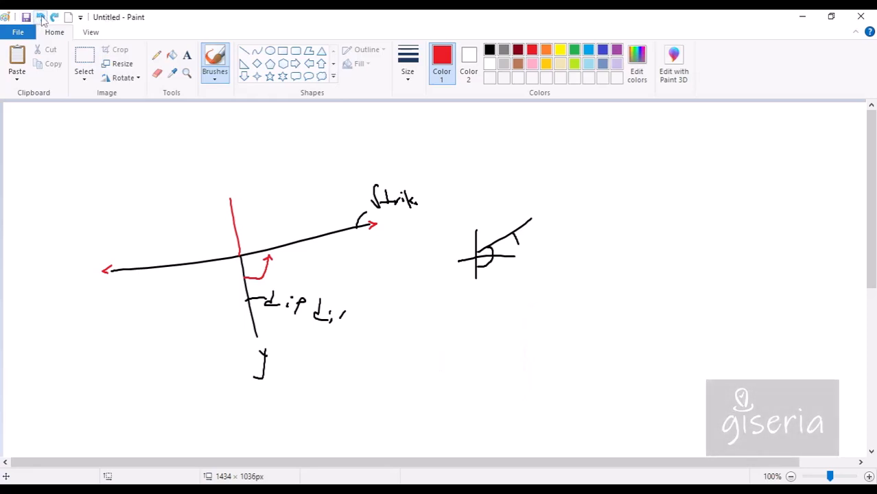
In black, sketch a cross with an oval around its intersection and a short dash beside it.
{"action": "left_click", "coordinate": [490, 49]}
{"action": "left_click_drag", "start_coordinate": [448, 310], "coordinate": [449, 398]}
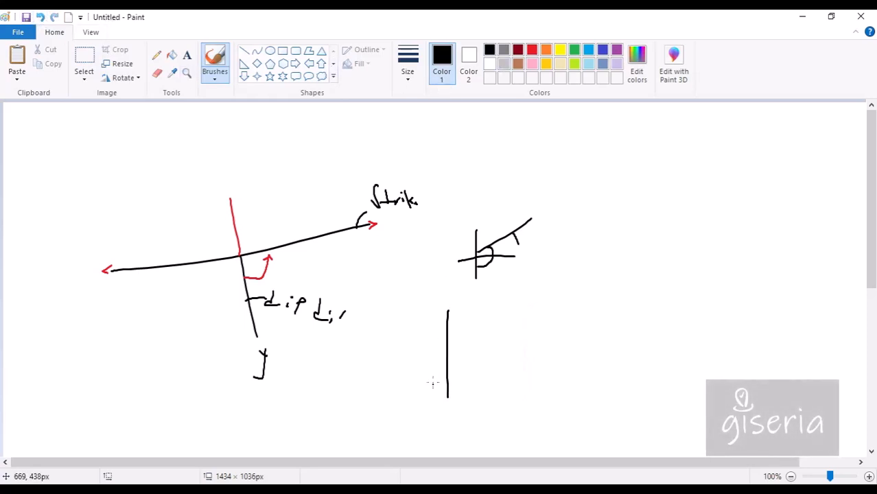
{"action": "left_click_drag", "start_coordinate": [427, 346], "coordinate": [484, 346]}
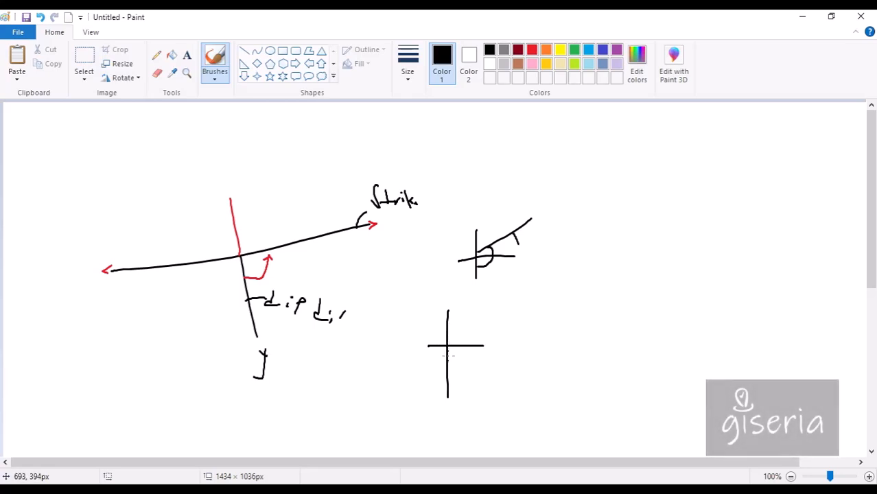
{"action": "mouse_move", "coordinate": [449, 332]}
{"action": "left_mouse_down"}
{"action": "mouse_move", "coordinate": [457, 342]}
{"action": "mouse_move", "coordinate": [441, 328]}
{"action": "mouse_move", "coordinate": [443, 293]}
{"action": "mouse_move", "coordinate": [425, 283]}
{"action": "mouse_move", "coordinate": [454, 279]}
{"action": "left_mouse_up"}
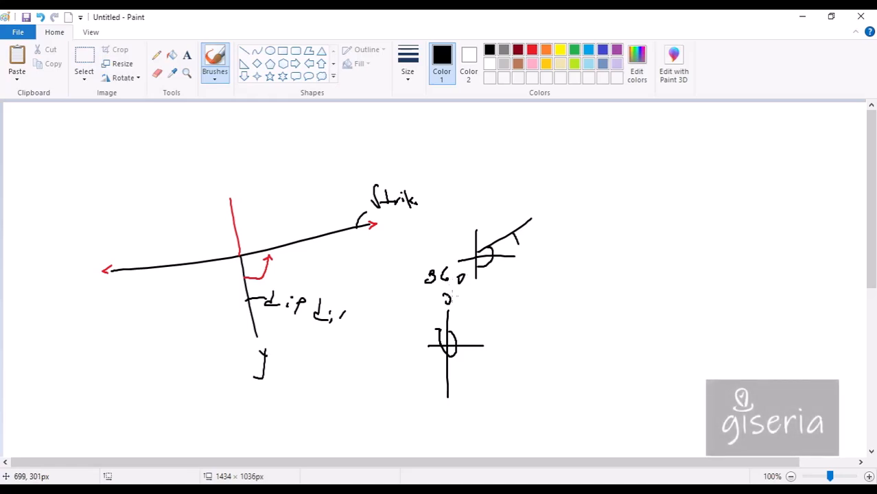
{"action": "left_click_drag", "start_coordinate": [430, 310], "coordinate": [411, 309]}
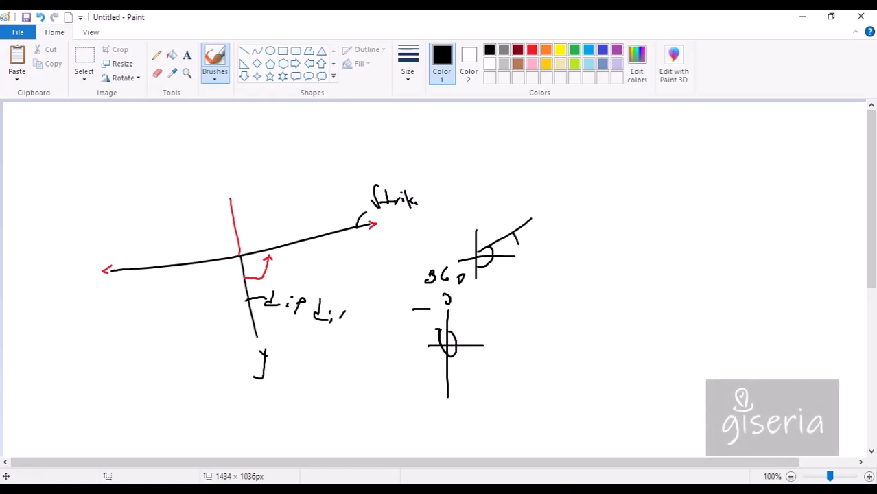
{"action": "key", "text": "alt+Tab"}
Fill the =F2-90 strike formula from G2 down to G8 for all seven stations.
{"action": "left_click", "coordinate": [363, 143]}
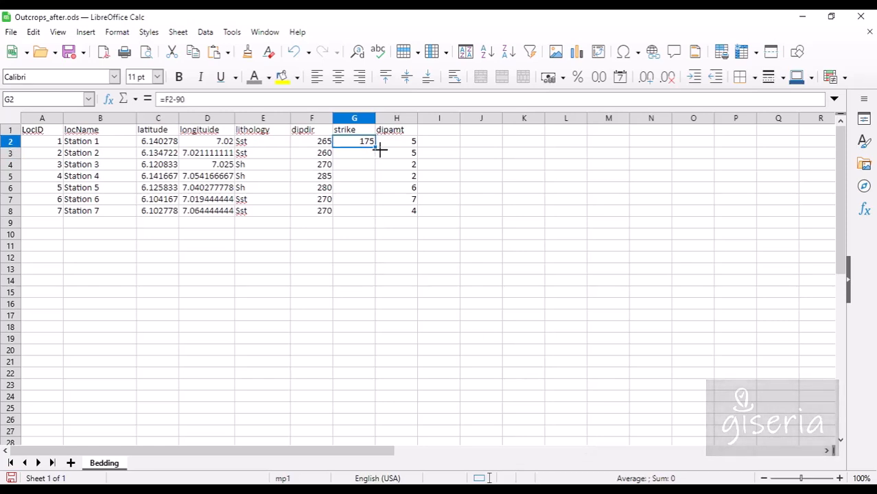
{"action": "left_click_drag", "start_coordinate": [377, 147], "coordinate": [376, 218]}
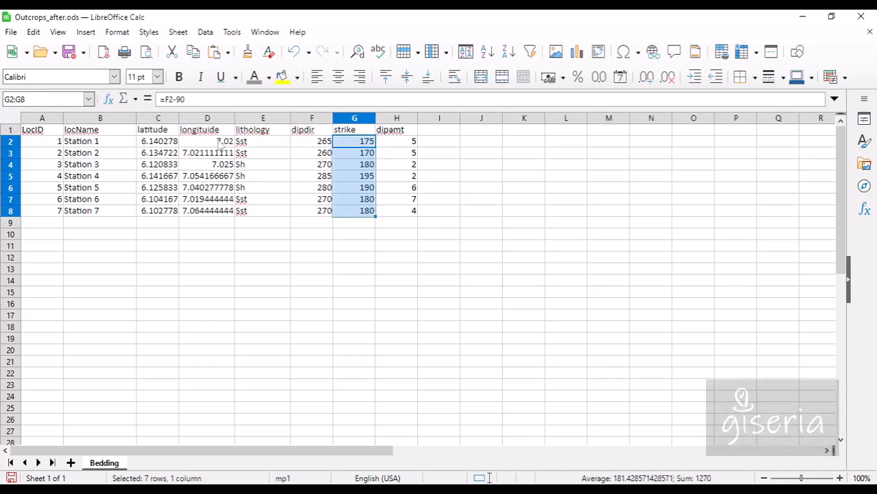
{"action": "left_click", "coordinate": [410, 143]}
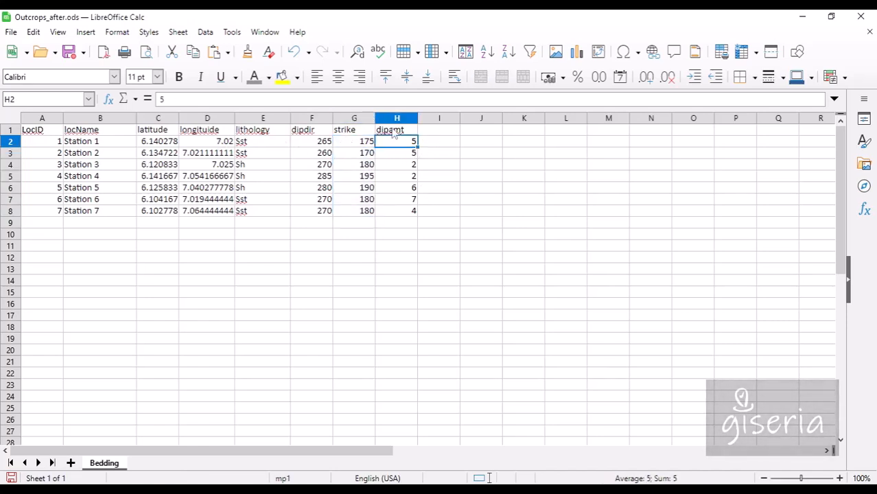
{"action": "right_click", "coordinate": [394, 121]}
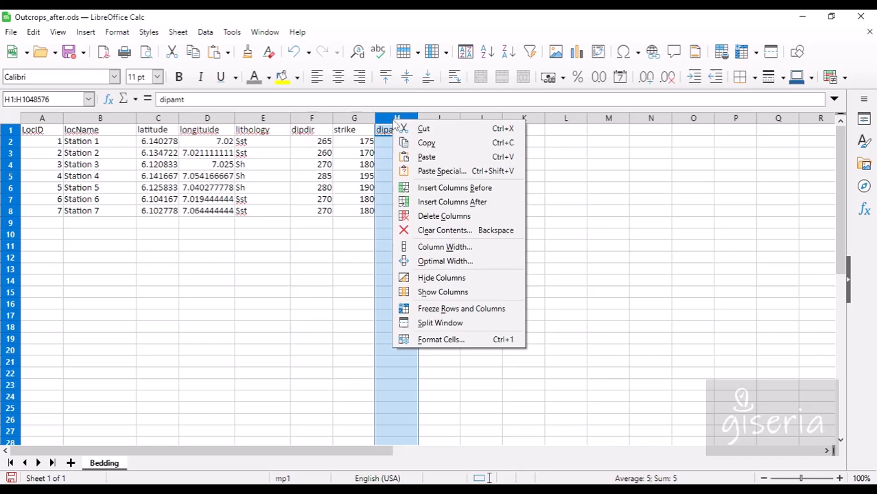
Insert an empty column before dipamt and give it the header strike.
{"action": "left_click", "coordinate": [429, 202]}
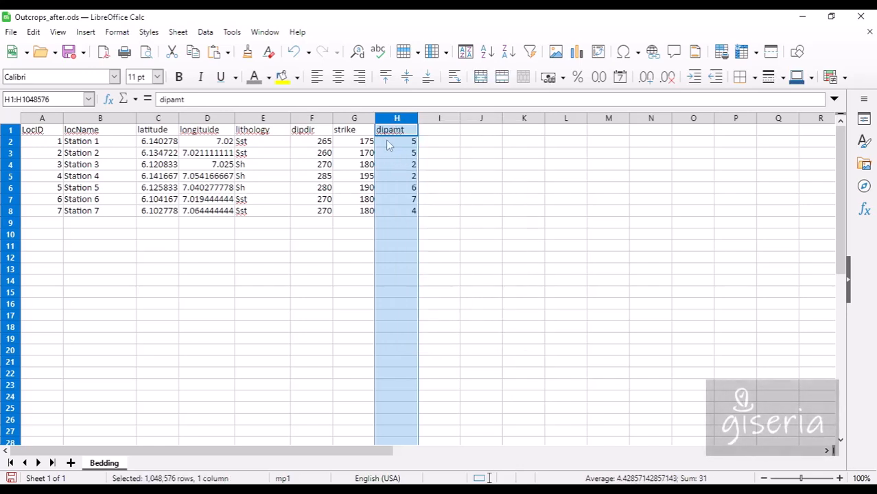
{"action": "right_click", "coordinate": [388, 124]}
{"action": "left_click", "coordinate": [431, 191]}
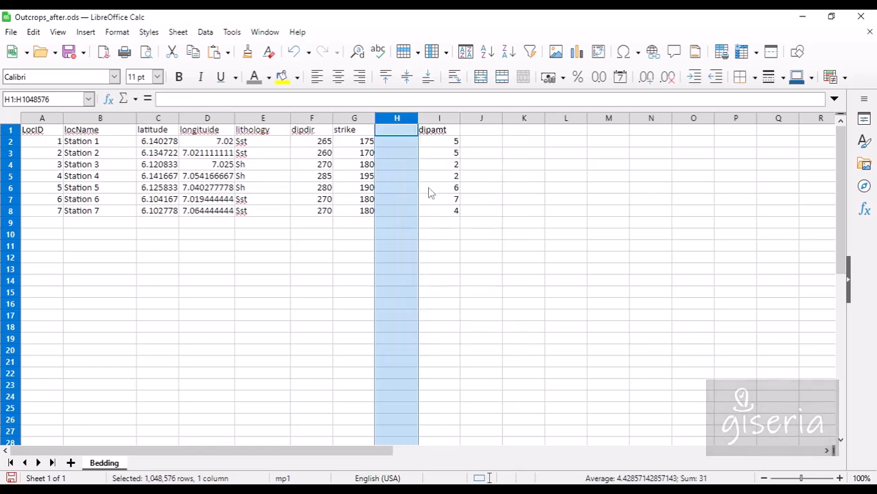
{"action": "left_click", "coordinate": [402, 134]}
{"action": "type", "text": "strike"}
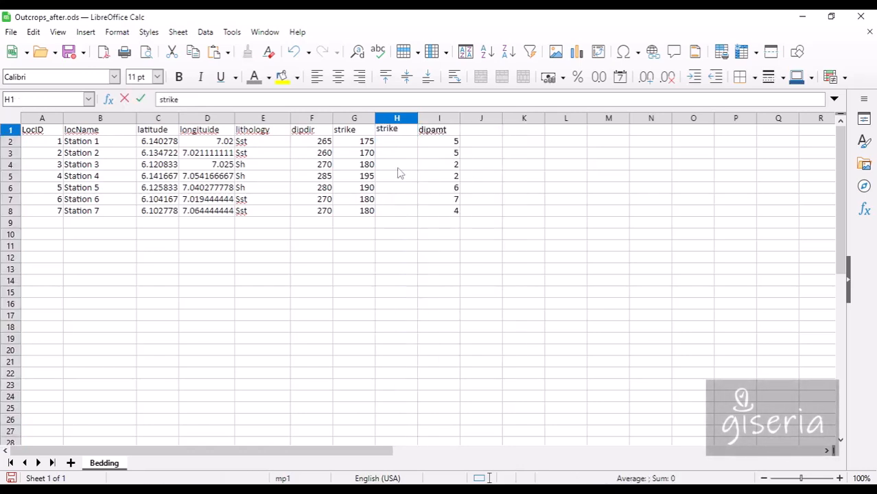
{"action": "key", "text": "Return"}
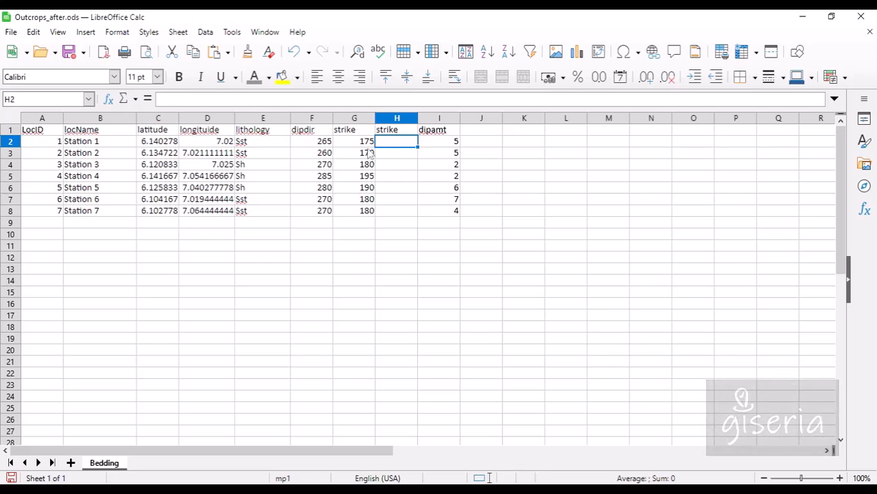
Copy G2:G8 and paste it into H2 as unformatted text.
{"action": "left_click_drag", "start_coordinate": [366, 141], "coordinate": [366, 212]}
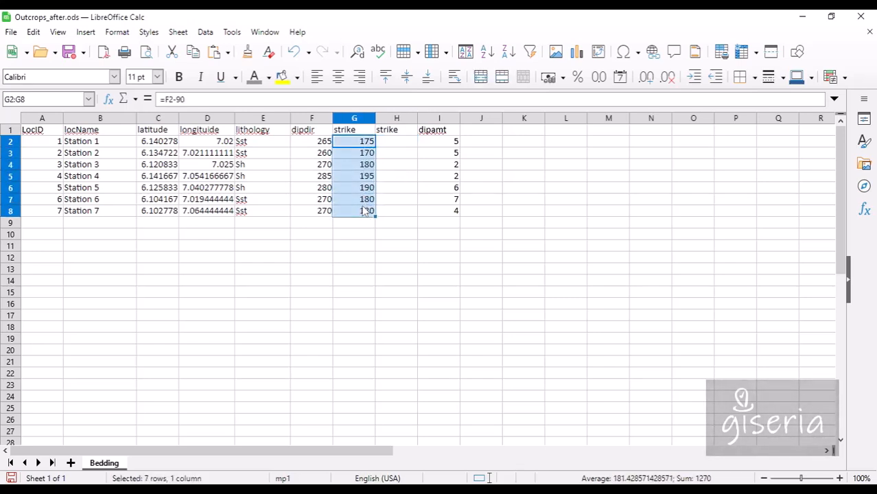
{"action": "left_click", "coordinate": [193, 51]}
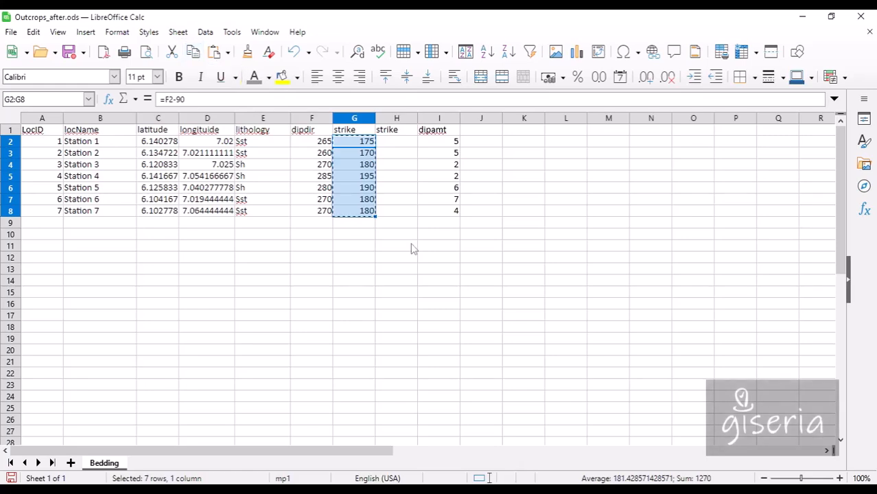
{"action": "left_click", "coordinate": [403, 143]}
{"action": "left_click", "coordinate": [227, 52]}
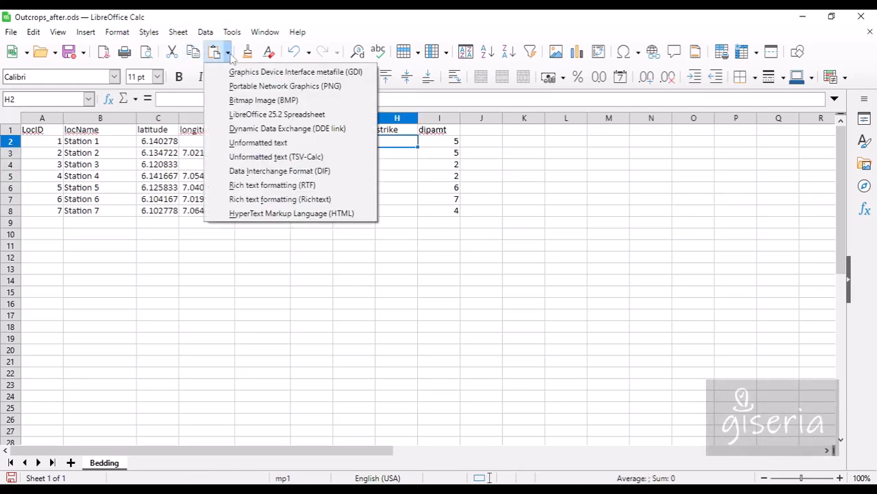
{"action": "left_click", "coordinate": [265, 158]}
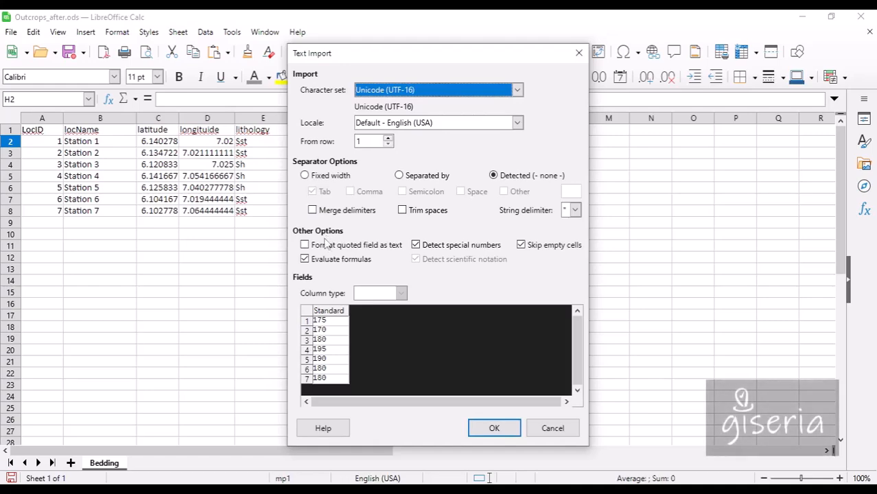
{"action": "left_click", "coordinate": [494, 427]}
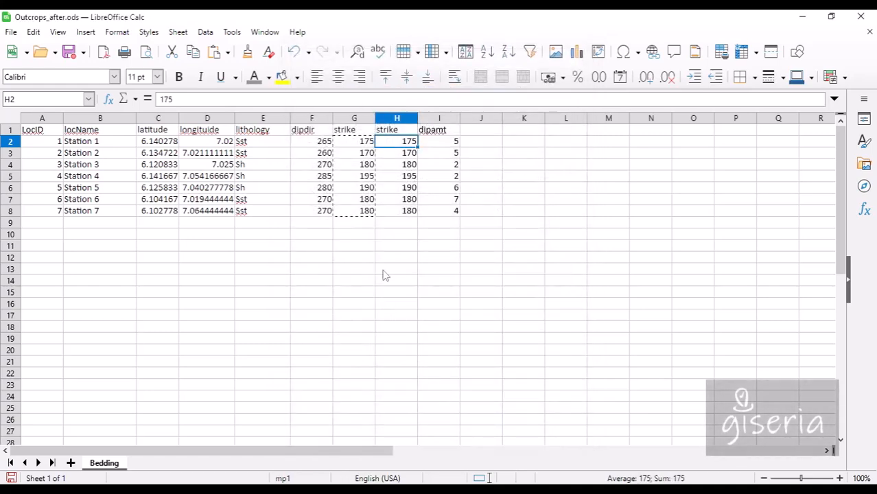
Delete the formula-based column G and check the remaining dipdir and strike values.
{"action": "left_click", "coordinate": [358, 154]}
{"action": "right_click", "coordinate": [350, 119]}
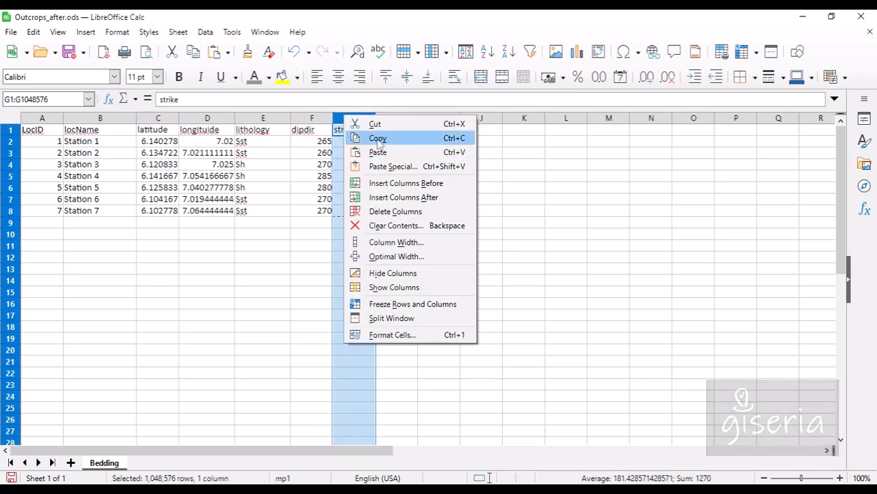
{"action": "left_click", "coordinate": [392, 214]}
{"action": "left_click", "coordinate": [320, 191]}
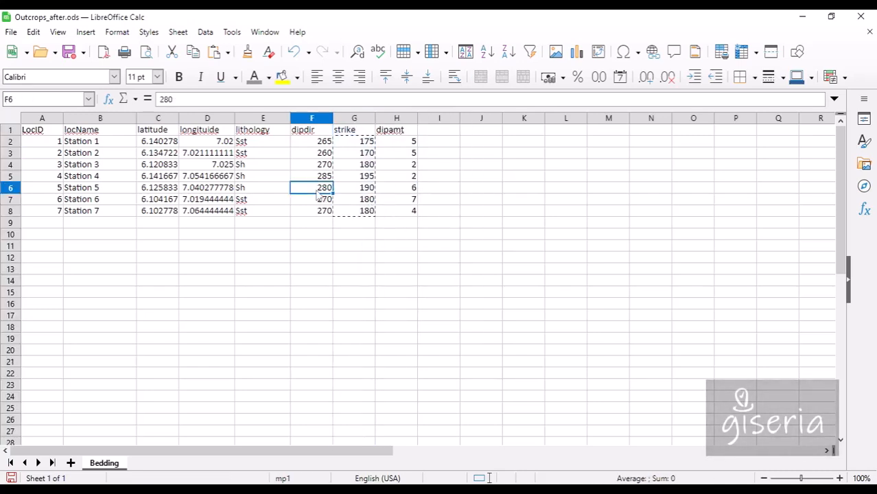
{"action": "left_click", "coordinate": [350, 166]}
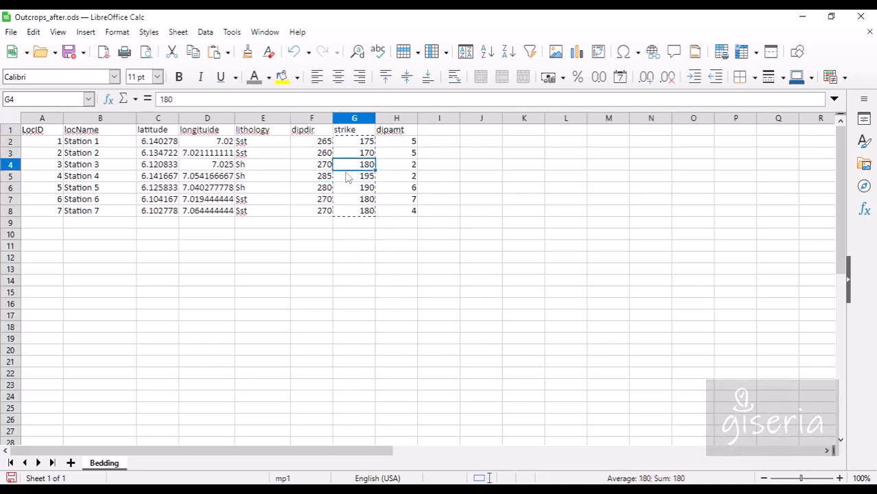
Save Outcrops_after.ods and minimize the Paint sketch.
{"action": "left_click", "coordinate": [68, 55]}
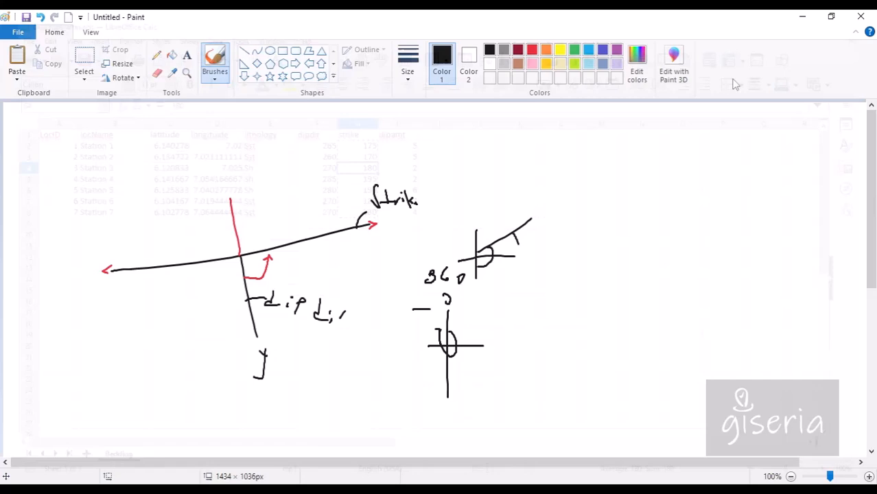
{"action": "left_click", "coordinate": [803, 17]}
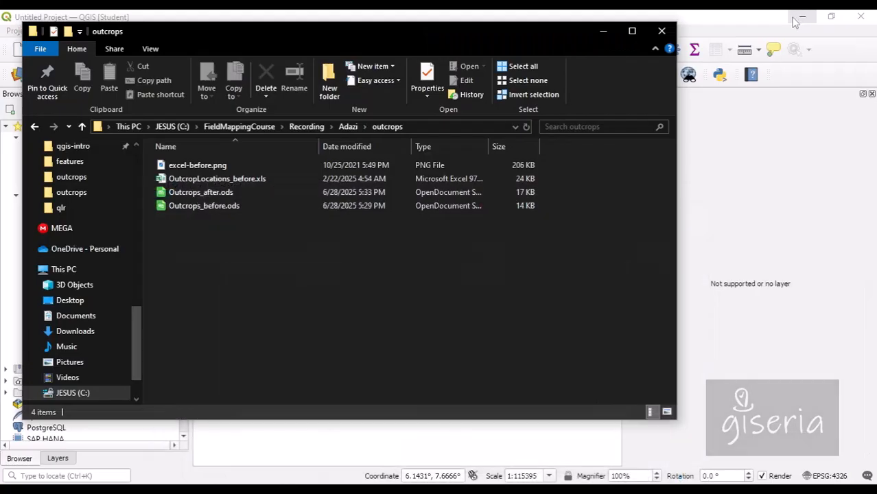
Add the Bedding sheet from Outcrops_after.ods to the QGIS project.
{"action": "left_click", "coordinate": [603, 31]}
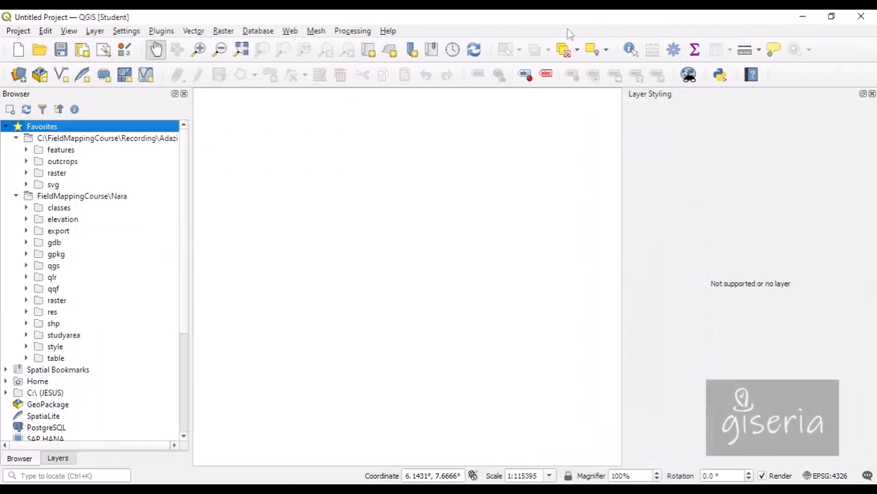
{"action": "left_click", "coordinate": [25, 163]}
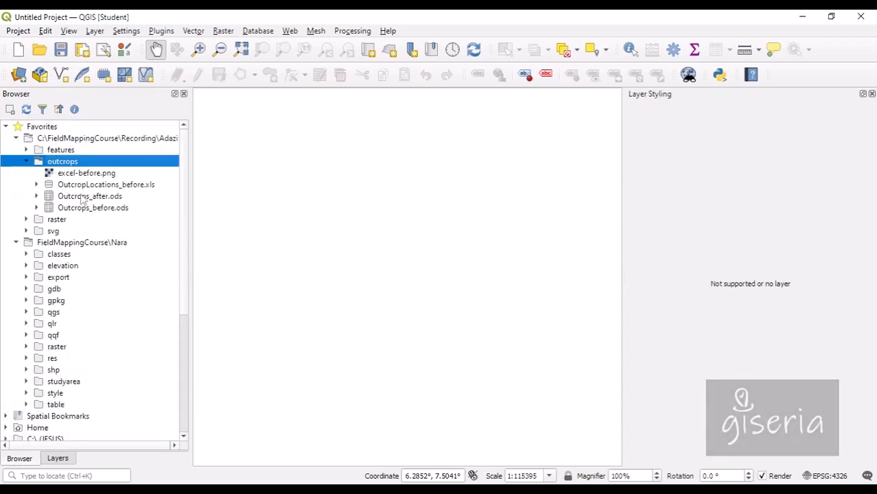
{"action": "right_click", "coordinate": [84, 197]}
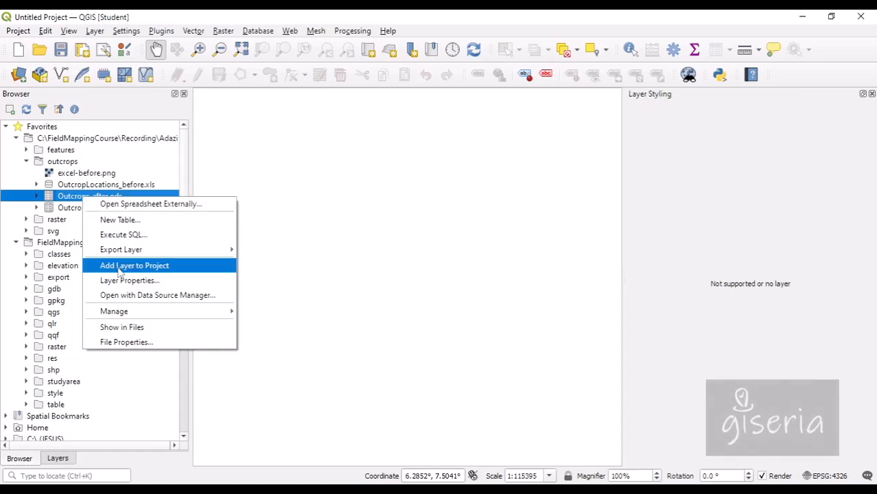
{"action": "left_click", "coordinate": [119, 271]}
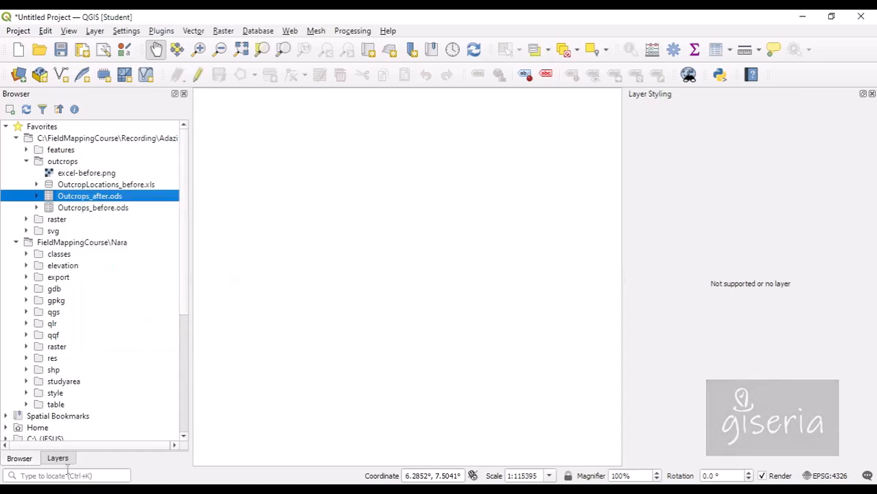
Add the boundary layer from adazi.gpkg and show the Layers panel.
{"action": "left_click", "coordinate": [25, 150]}
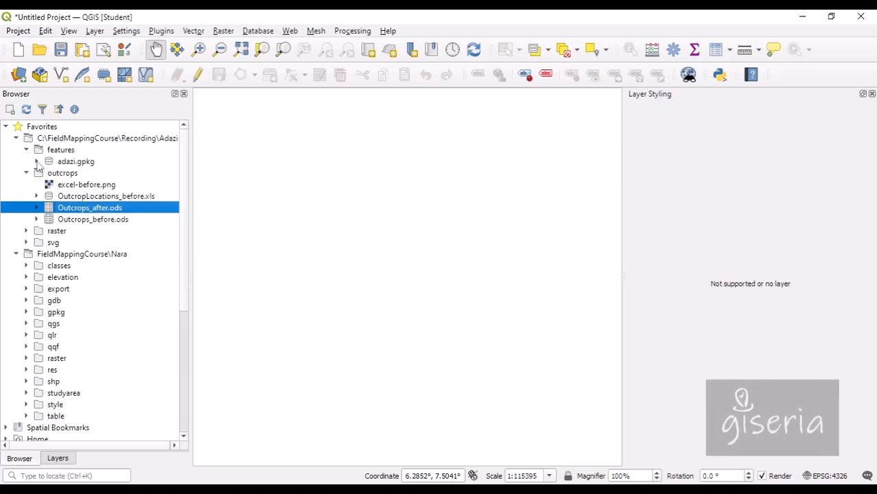
{"action": "left_click", "coordinate": [37, 162]}
{"action": "left_click", "coordinate": [86, 174]}
{"action": "right_click", "coordinate": [87, 176]}
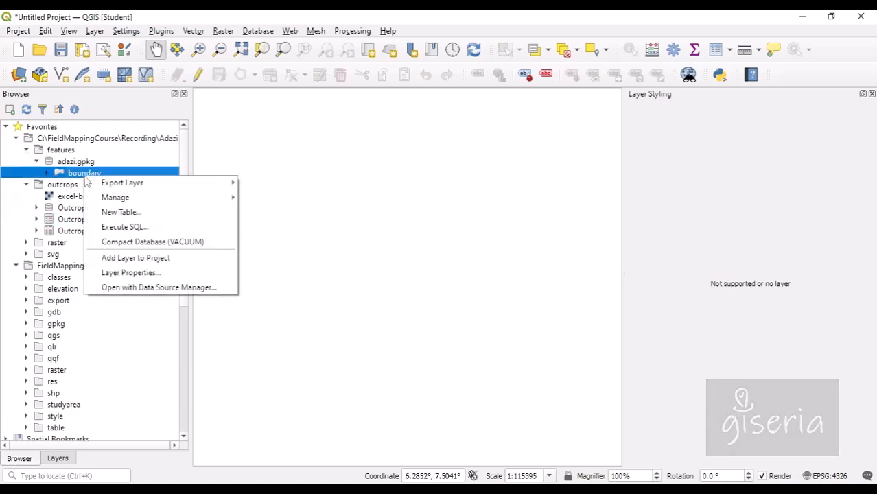
{"action": "left_click", "coordinate": [147, 258]}
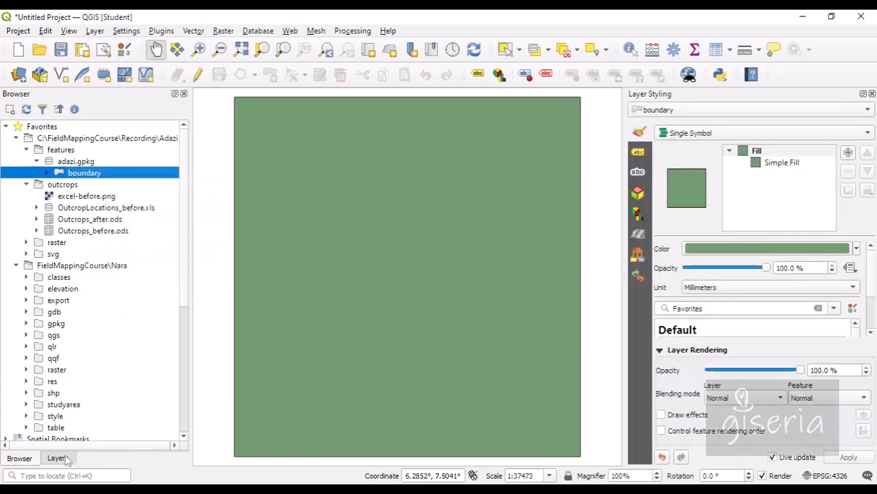
{"action": "left_click", "coordinate": [65, 457]}
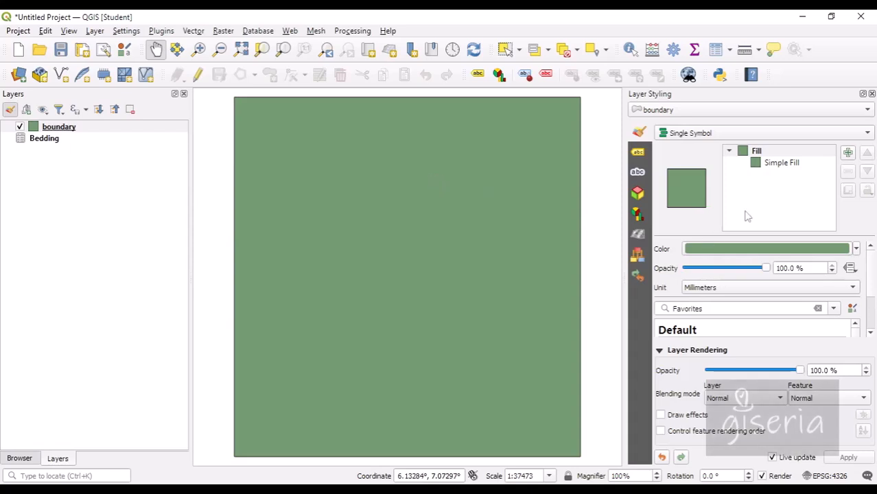
Change the boundary symbol to a red Outline: Simple Line, 0.66 mm wide.
{"action": "left_click", "coordinate": [773, 164]}
{"action": "left_click", "coordinate": [782, 249]}
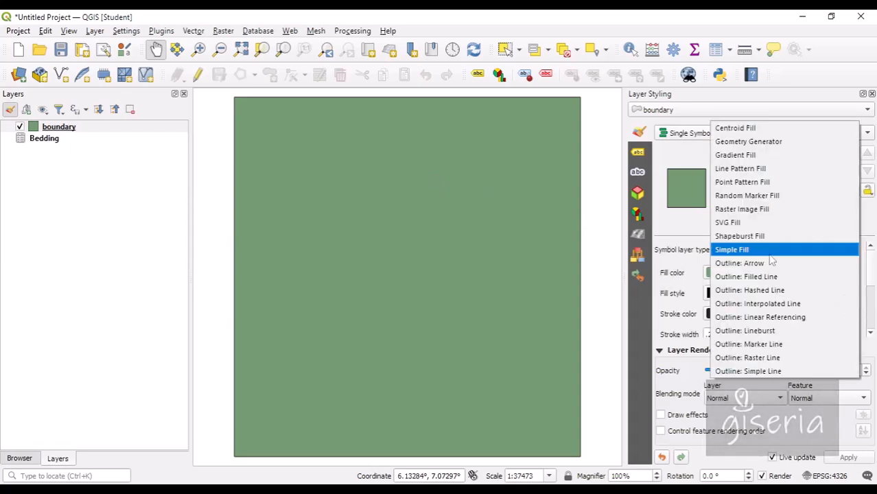
{"action": "left_click", "coordinate": [769, 369]}
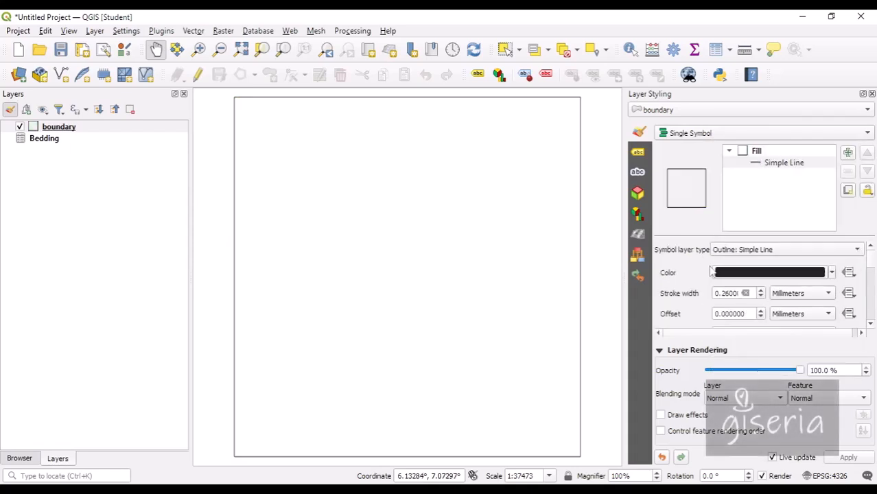
{"action": "left_click", "coordinate": [761, 273]}
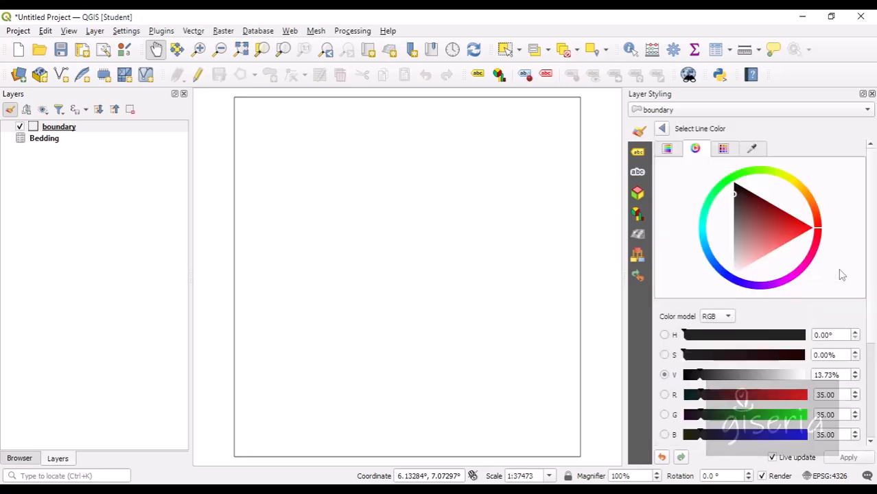
{"action": "left_click", "coordinate": [799, 230]}
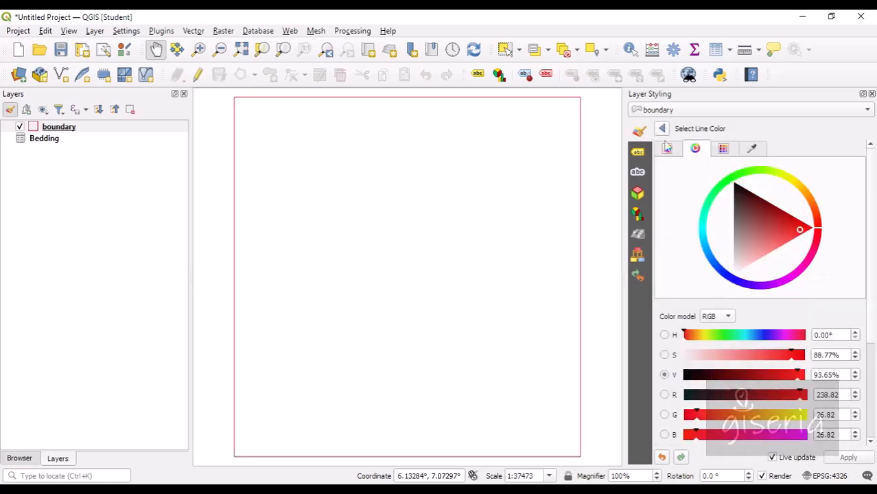
{"action": "left_click", "coordinate": [661, 128]}
{"action": "left_click", "coordinate": [761, 290]}
{"action": "left_click", "coordinate": [761, 291]}
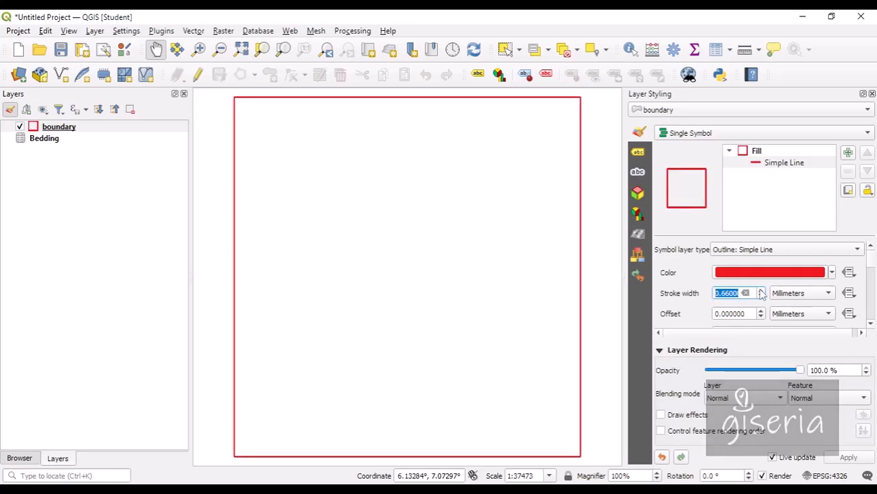
Create and open a new qgs folder inside Recording\Adazi.
{"action": "left_click", "coordinate": [60, 50]}
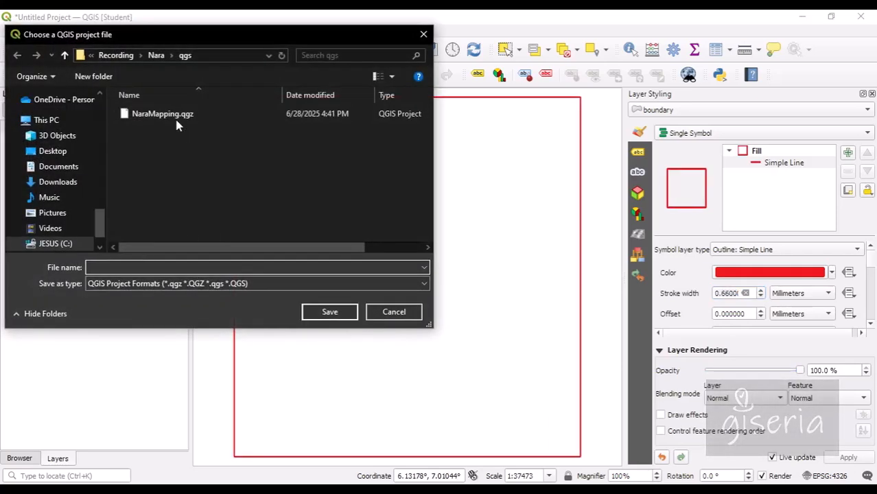
{"action": "left_click", "coordinate": [140, 55]}
{"action": "left_click", "coordinate": [158, 84]}
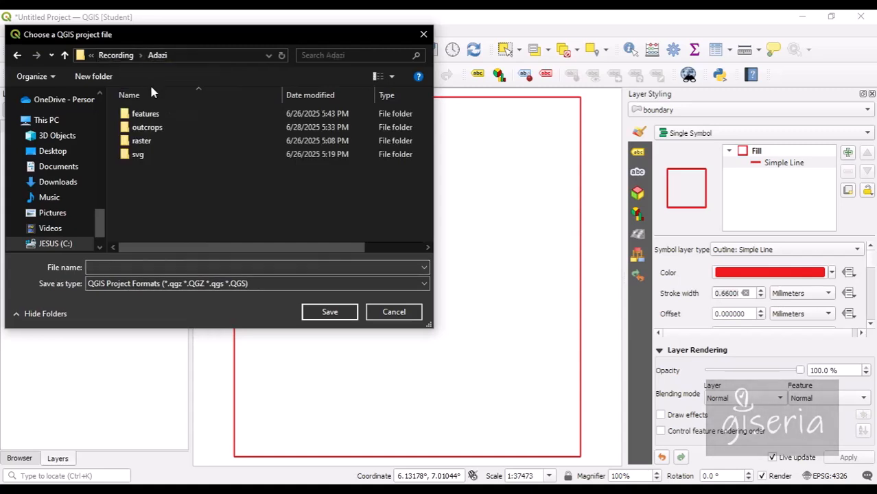
{"action": "left_click", "coordinate": [109, 78]}
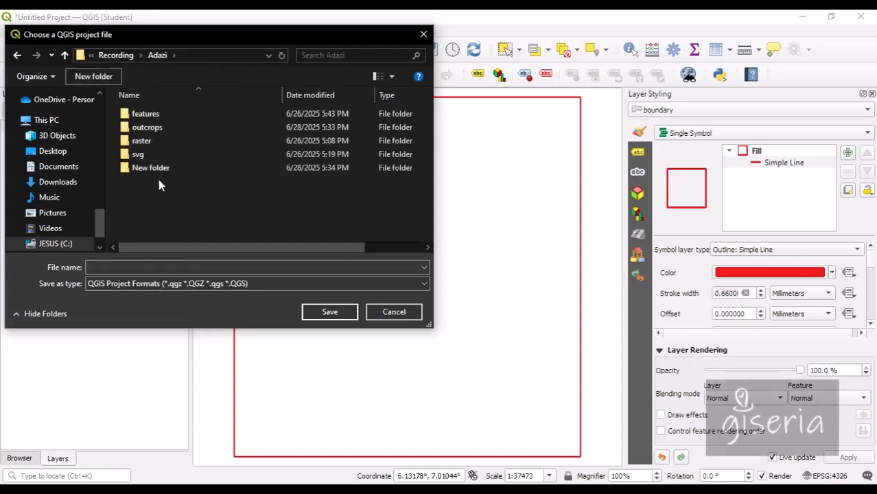
{"action": "type", "text": "qgs"}
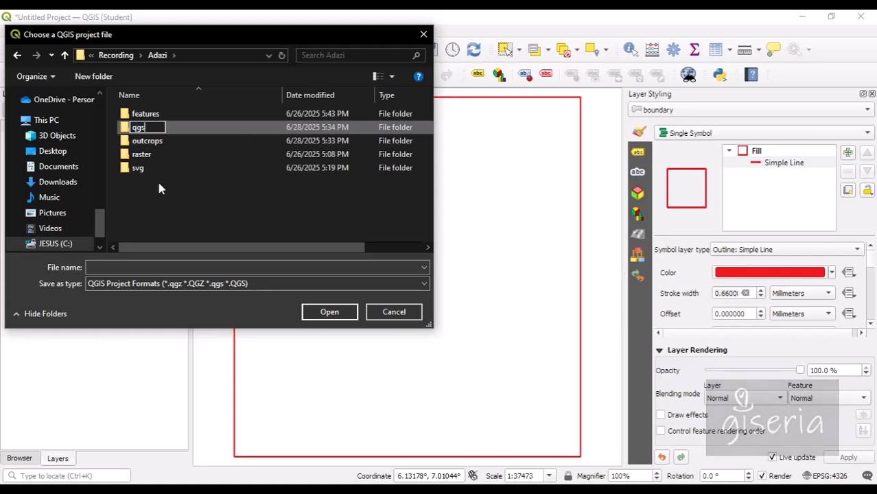
{"action": "key", "text": "Return"}
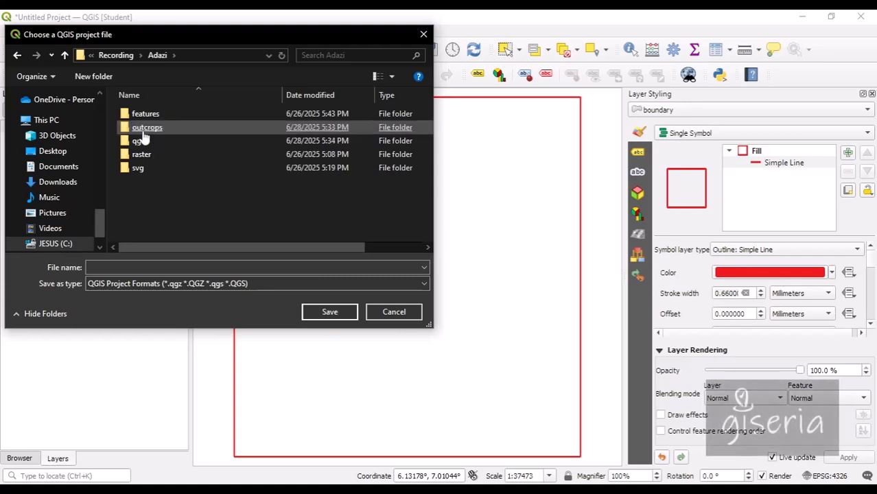
{"action": "double_click", "coordinate": [141, 141]}
Save the project as Adazi in the default QGIS project format.
{"action": "left_click", "coordinate": [140, 267]}
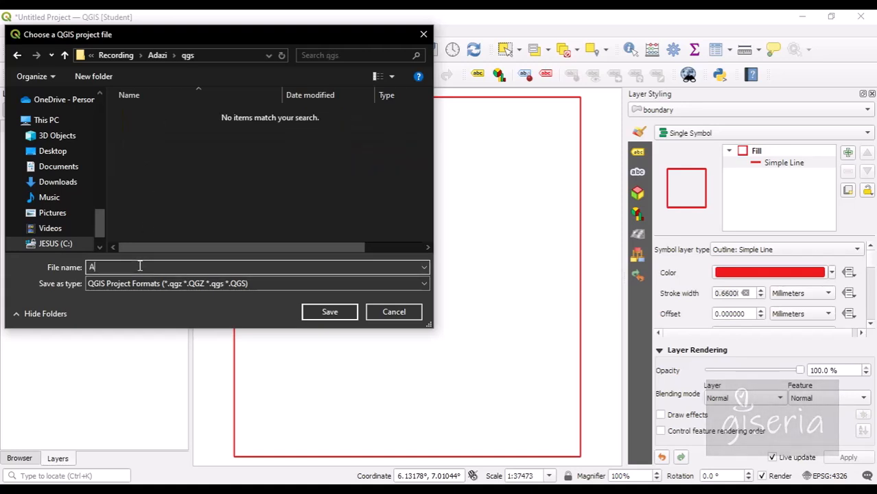
{"action": "type", "text": "Adazi"}
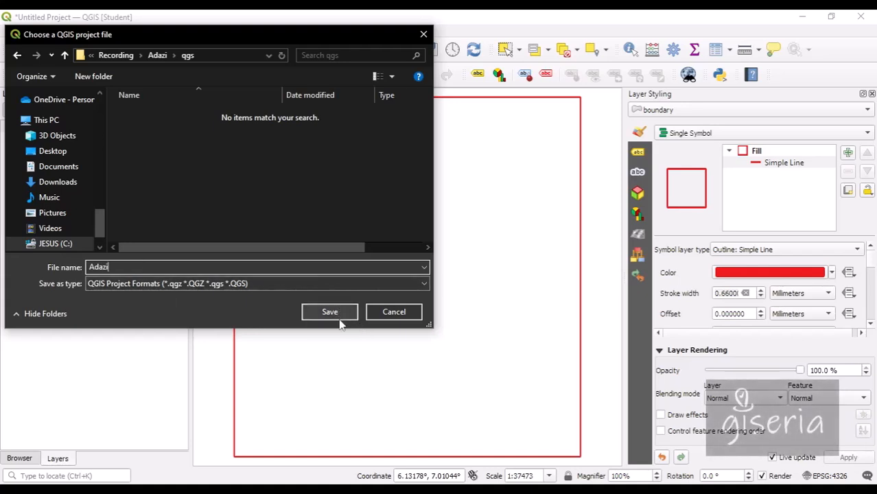
{"action": "left_click", "coordinate": [283, 286]}
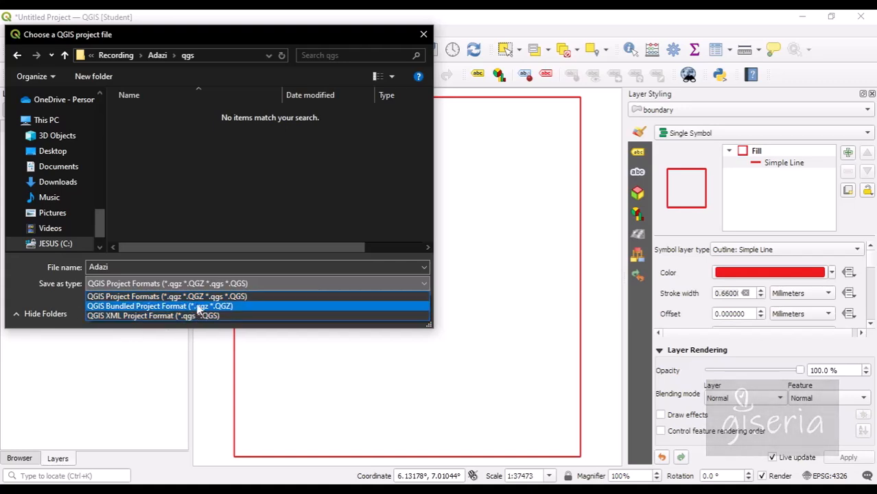
{"action": "left_click", "coordinate": [59, 289]}
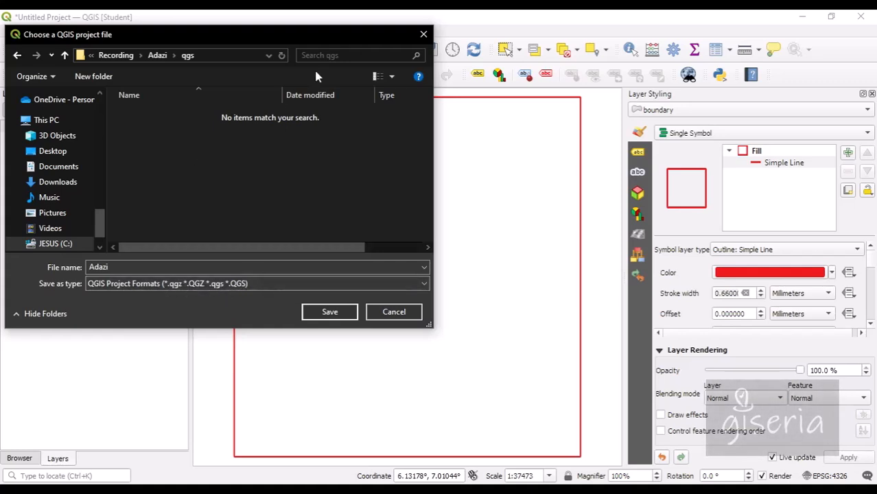
{"action": "left_click", "coordinate": [331, 313]}
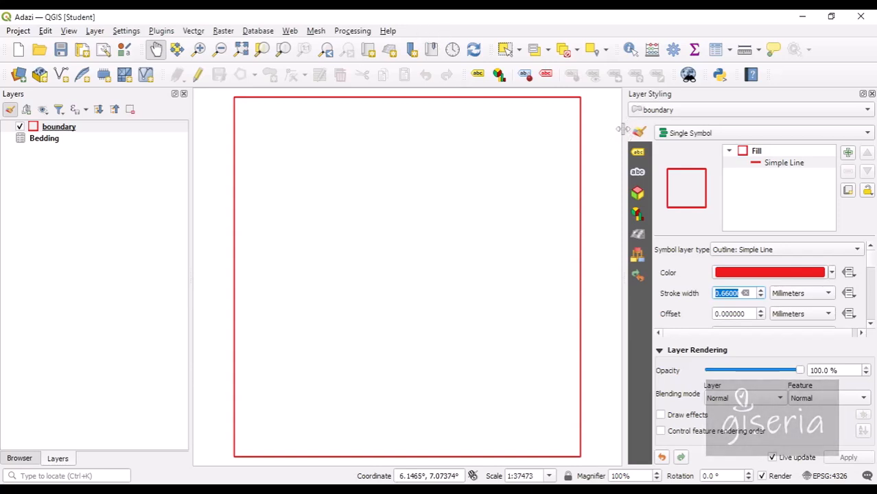
Open Vector creation > Create points layer from table in the Processing Toolbox, with Bedding as input layer.
{"action": "left_click_drag", "start_coordinate": [622, 129], "coordinate": [613, 127]}
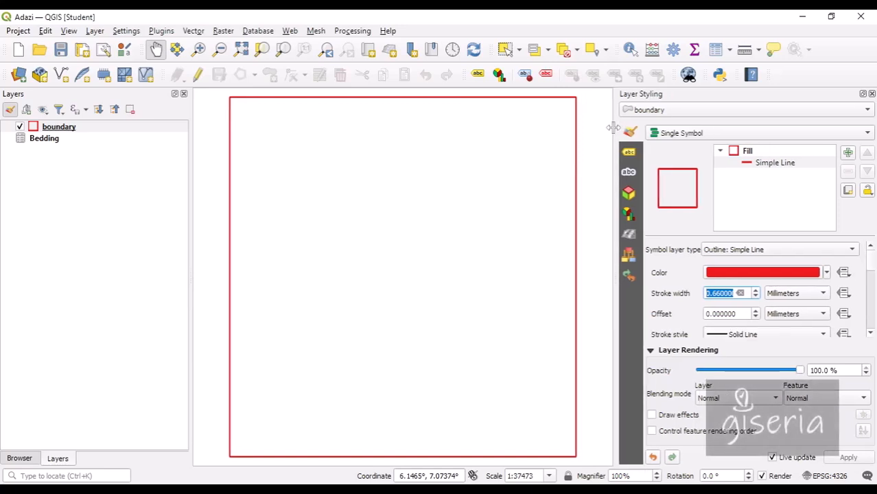
{"action": "left_click", "coordinate": [673, 50]}
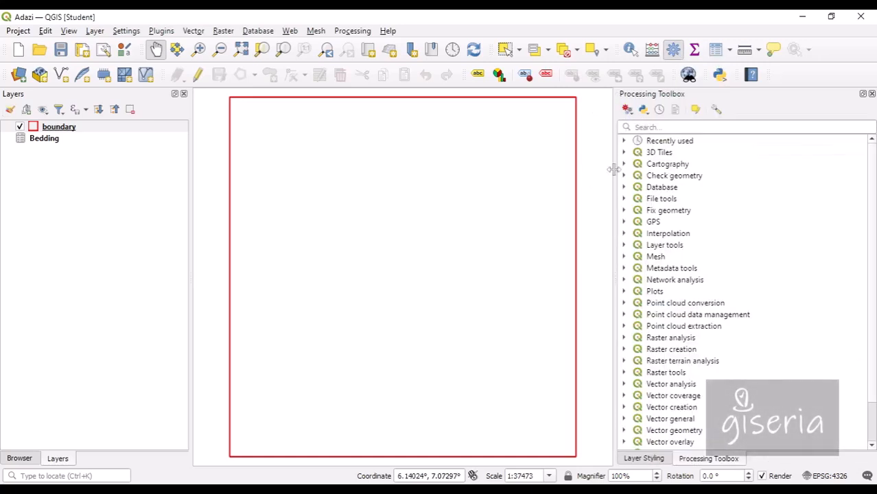
{"action": "scroll", "coordinate": [638, 324], "scroll_direction": "down", "scroll_amount": 1}
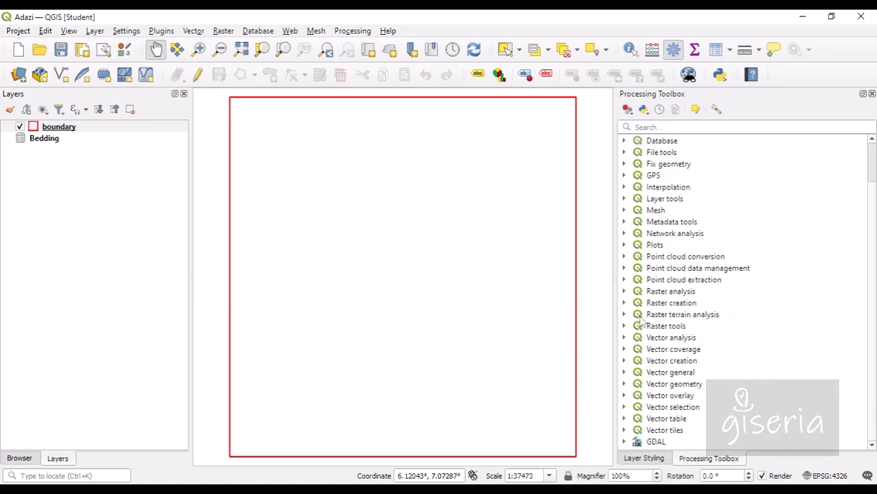
{"action": "left_click", "coordinate": [624, 361]}
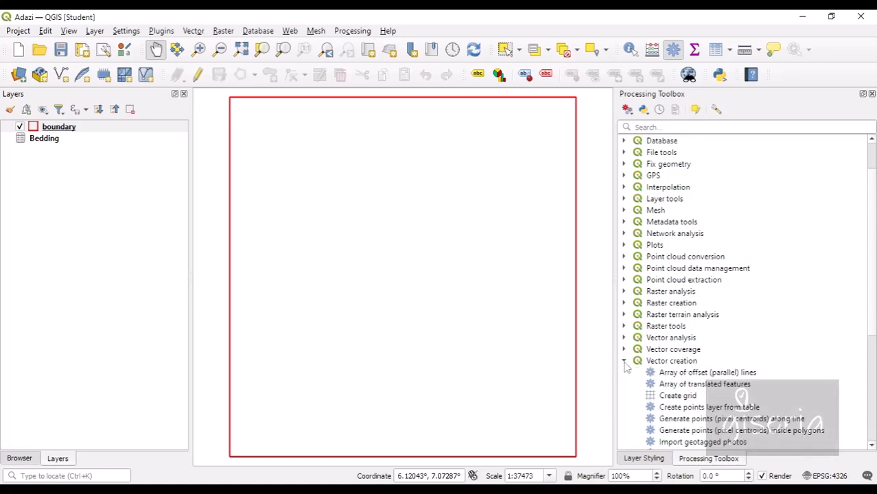
{"action": "scroll", "coordinate": [635, 355], "scroll_direction": "down", "scroll_amount": 3}
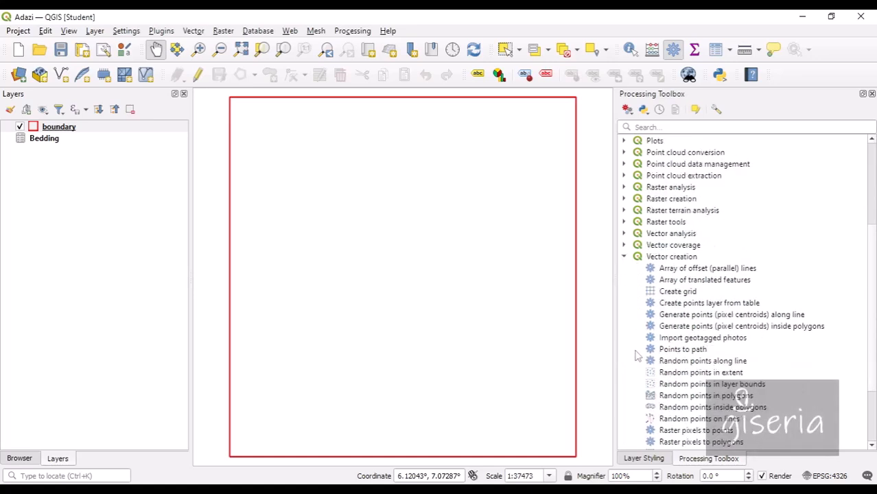
{"action": "left_click", "coordinate": [709, 306]}
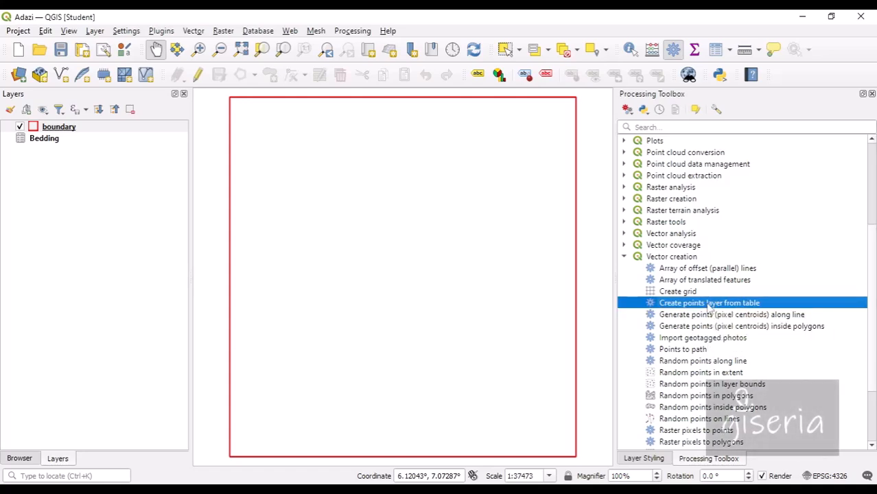
{"action": "double_click", "coordinate": [710, 306]}
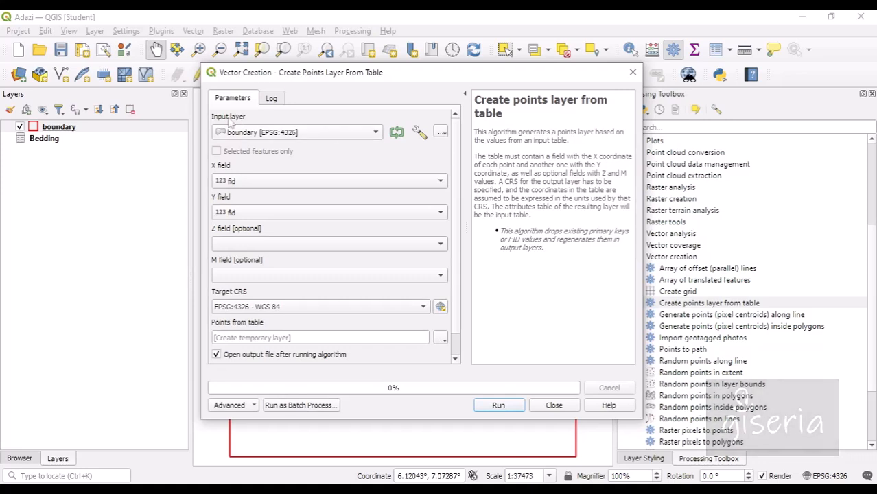
{"action": "left_click", "coordinate": [285, 135]}
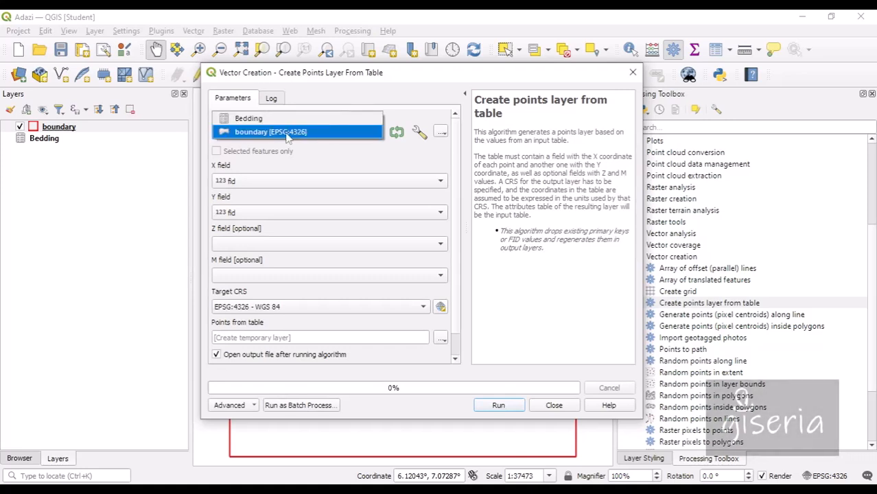
{"action": "left_click", "coordinate": [268, 120]}
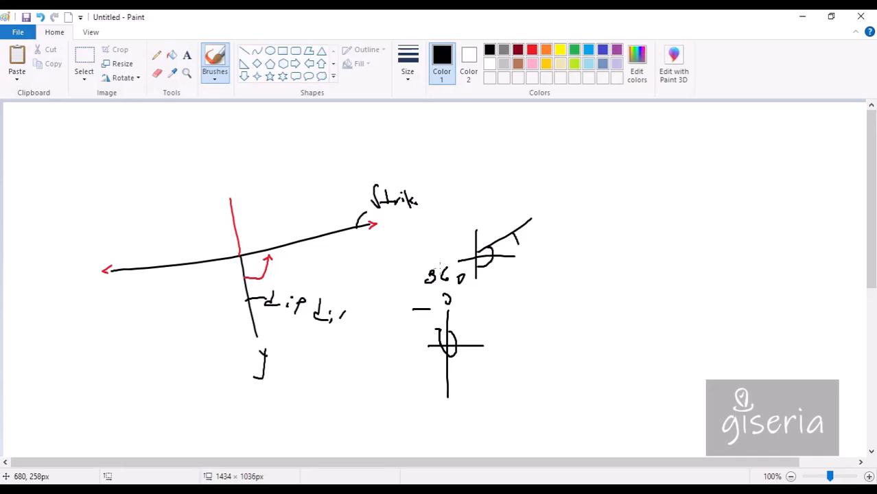
Sketch horizontal and vertical axes with a tick mark, labelled y at the top and x at the end.
{"action": "left_click_drag", "start_coordinate": [592, 197], "coordinate": [759, 198]}
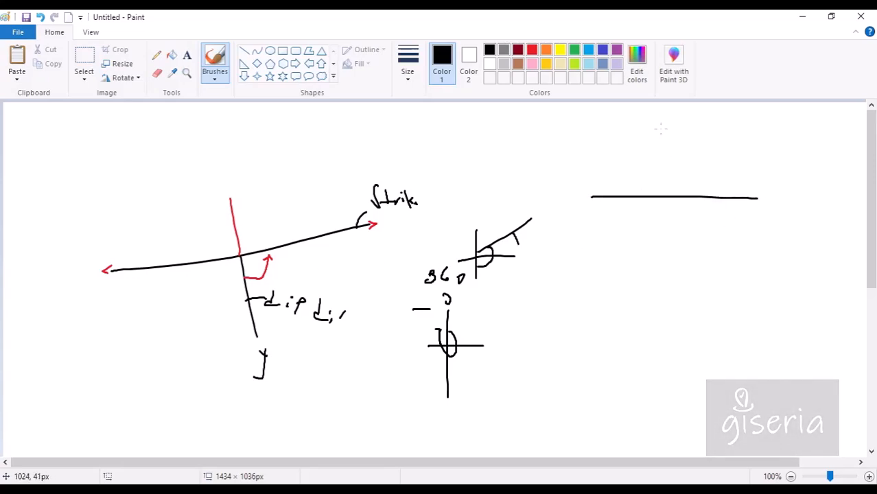
{"action": "left_click_drag", "start_coordinate": [661, 129], "coordinate": [656, 270]}
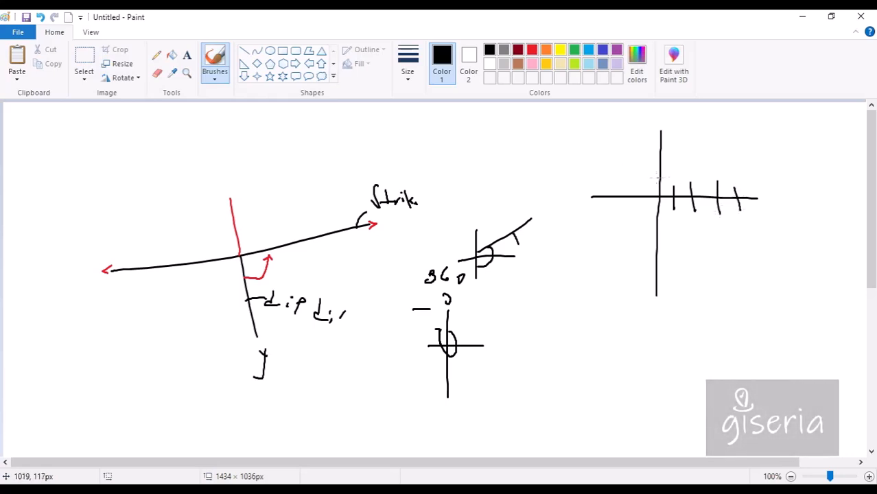
{"action": "mouse_move", "coordinate": [644, 161]}
{"action": "left_mouse_down"}
{"action": "mouse_move", "coordinate": [670, 161]}
{"action": "mouse_move", "coordinate": [686, 130]}
{"action": "left_mouse_up"}
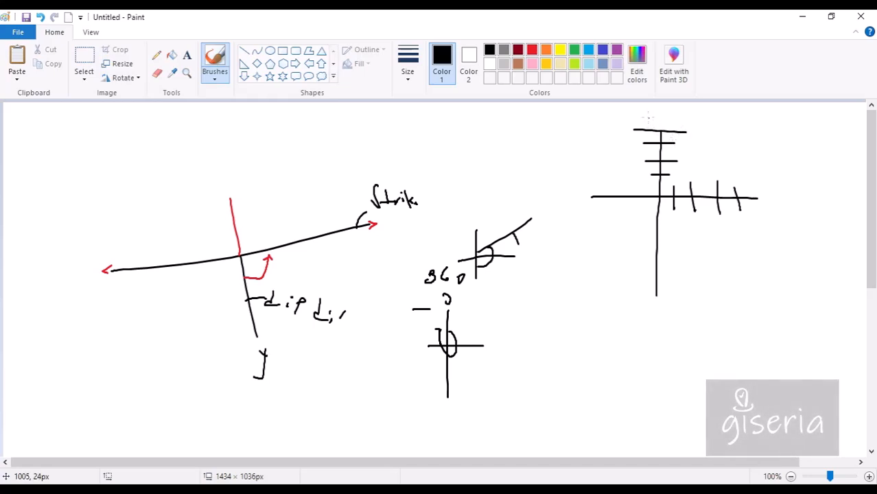
{"action": "left_click_drag", "start_coordinate": [643, 111], "coordinate": [646, 120]}
{"action": "mouse_move", "coordinate": [652, 110]}
{"action": "left_mouse_down"}
{"action": "mouse_move", "coordinate": [650, 126]}
{"action": "mouse_move", "coordinate": [700, 126]}
{"action": "left_mouse_up"}
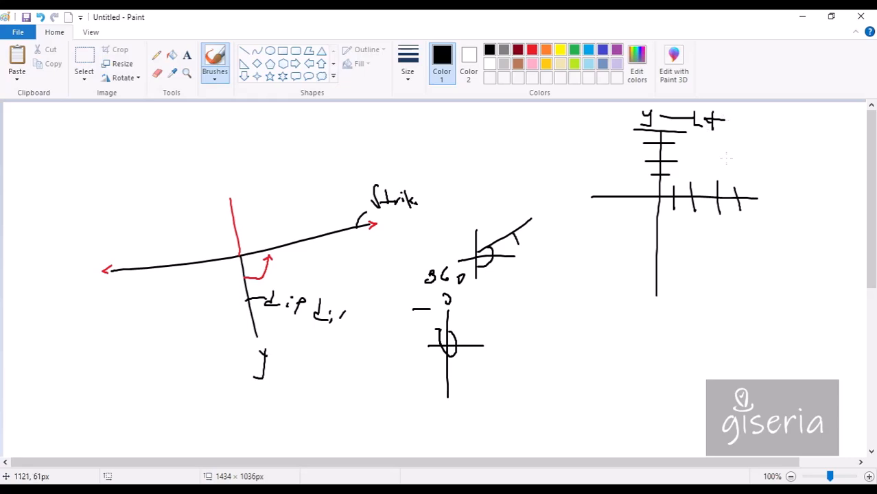
{"action": "mouse_move", "coordinate": [758, 210]}
{"action": "left_mouse_down"}
{"action": "mouse_move", "coordinate": [789, 205]}
{"action": "mouse_move", "coordinate": [822, 220]}
{"action": "left_mouse_up"}
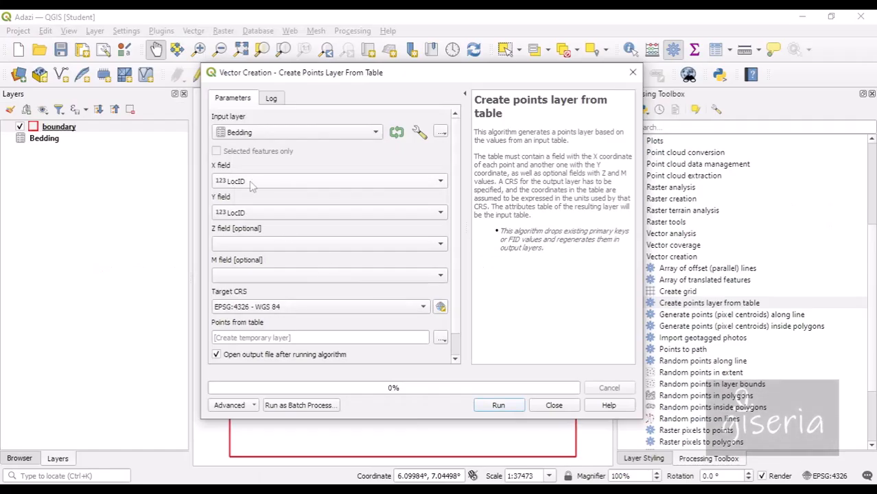
Set the X field to longitude and the Y field to latitude, run the tool, and close it.
{"action": "left_click", "coordinate": [252, 180]}
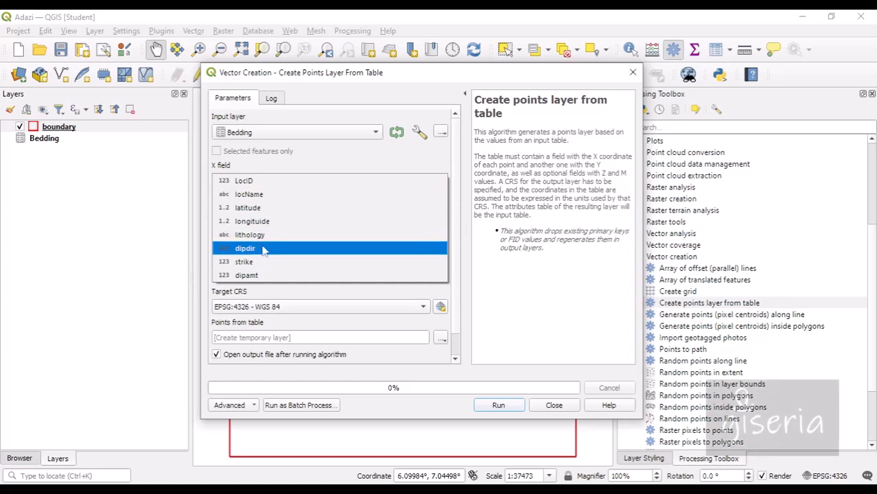
{"action": "left_click", "coordinate": [260, 224]}
{"action": "left_click", "coordinate": [263, 213]}
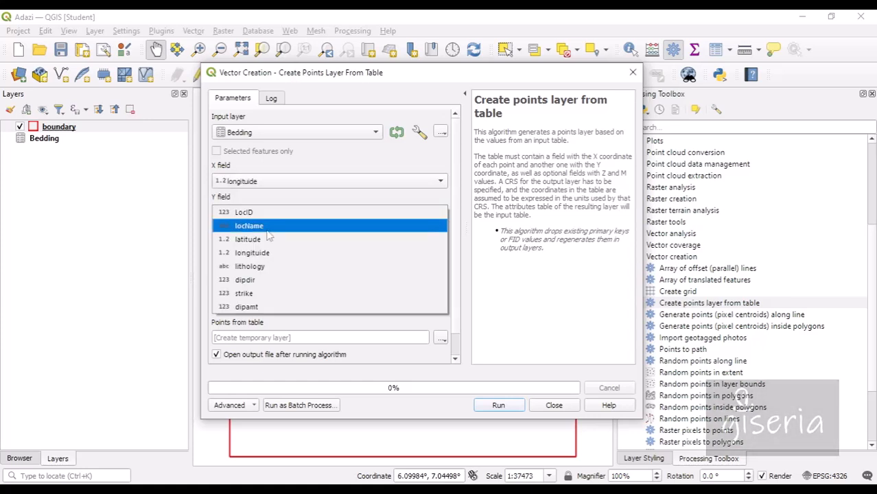
{"action": "left_click", "coordinate": [269, 242]}
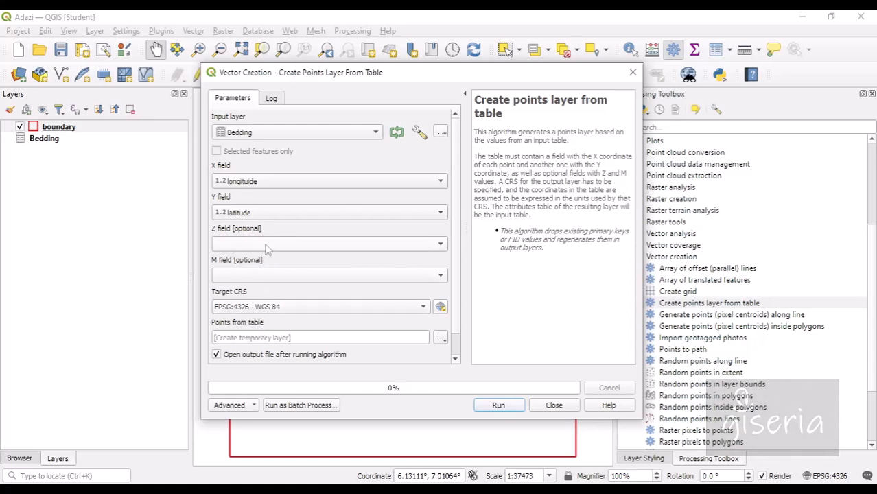
{"action": "left_click", "coordinate": [501, 405]}
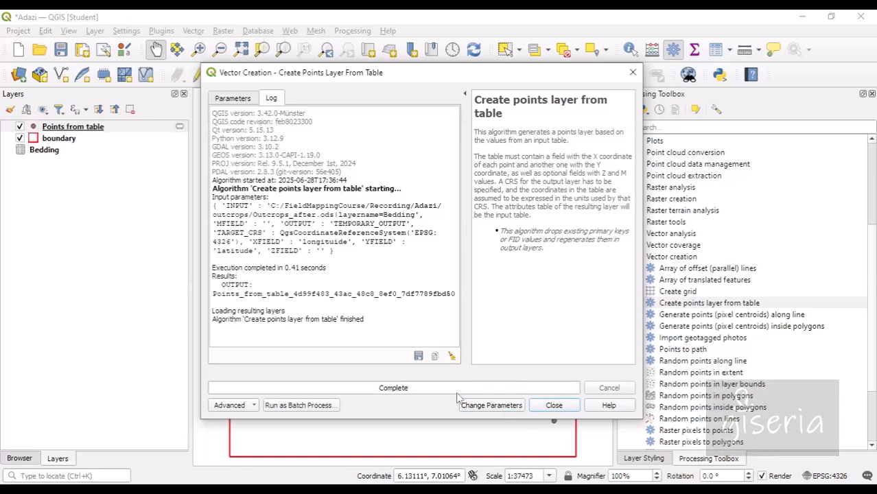
{"action": "left_click", "coordinate": [568, 405]}
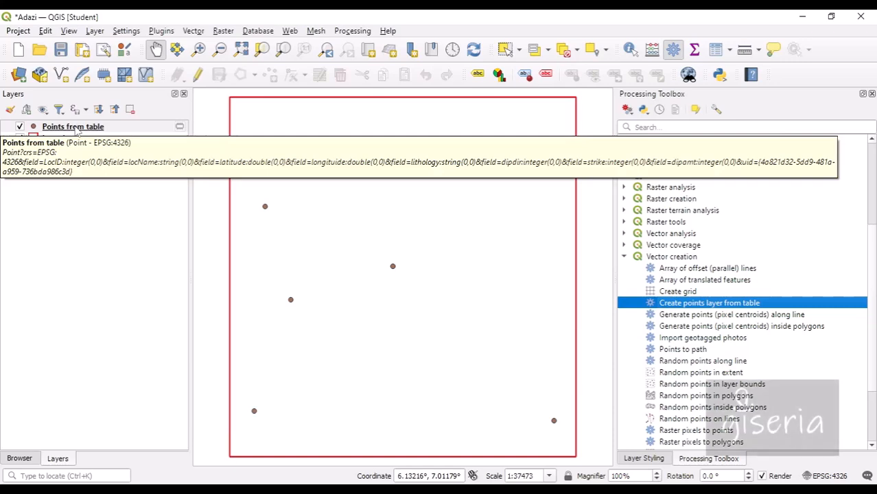
Open the new layer's attribute table and dock it beneath the map.
{"action": "right_click", "coordinate": [78, 130]}
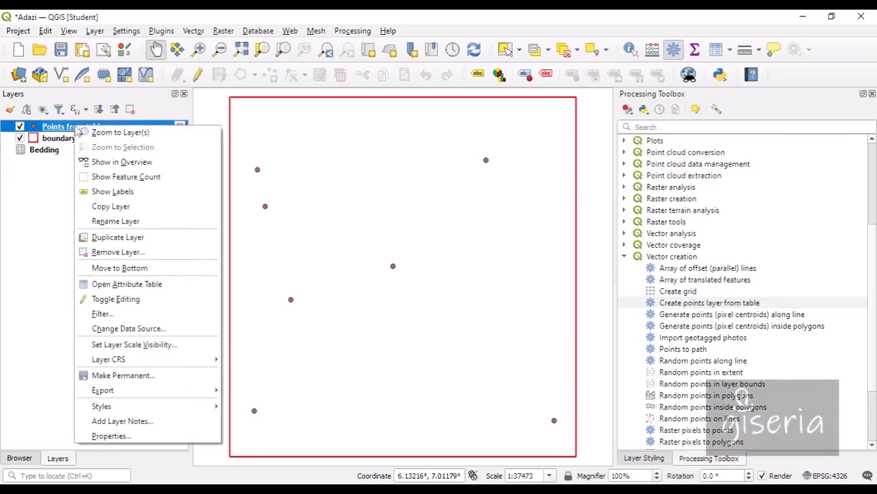
{"action": "left_click", "coordinate": [151, 284]}
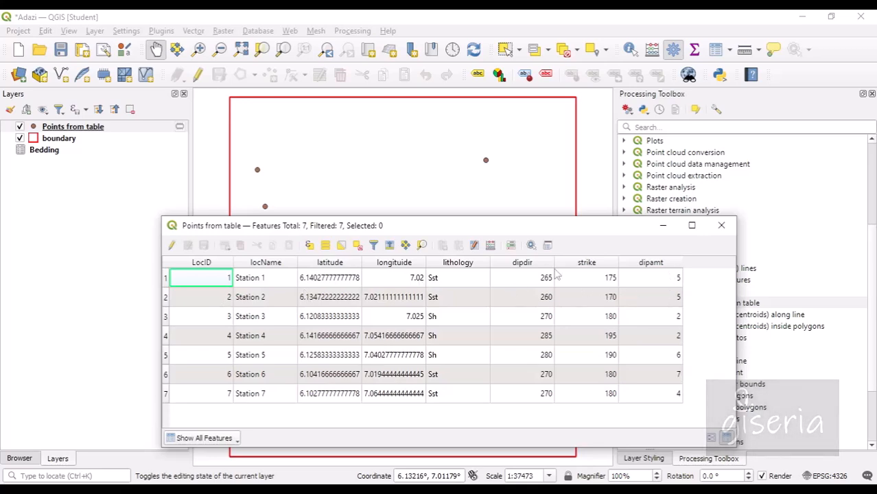
{"action": "left_click", "coordinate": [547, 245]}
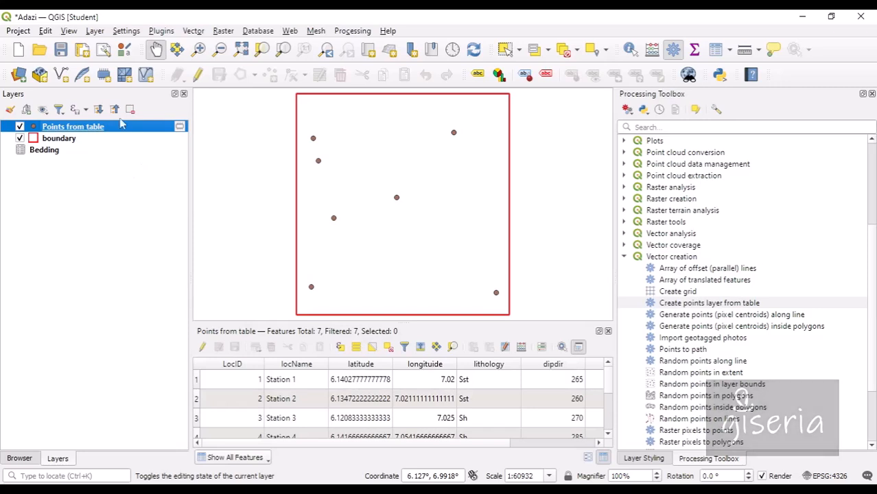
Rename the layer to Points and start making it a permanent layer.
{"action": "right_click", "coordinate": [96, 131]}
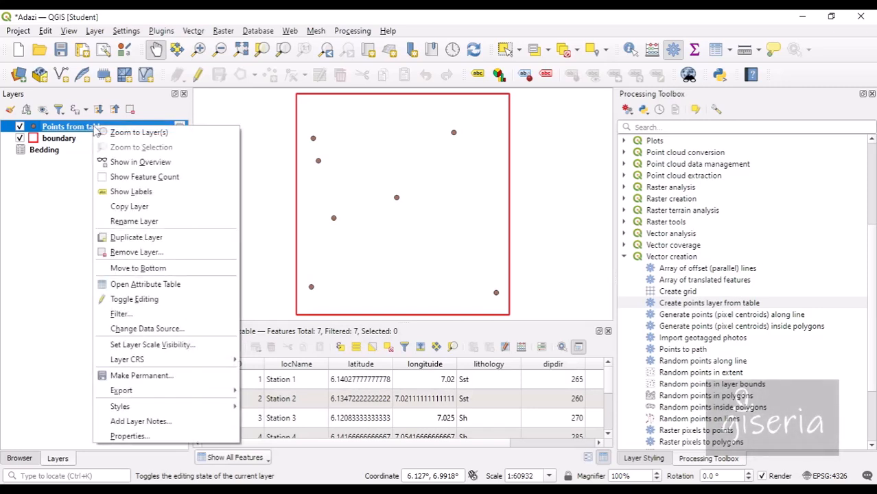
{"action": "left_click", "coordinate": [145, 221]}
{"action": "key", "text": "End"}
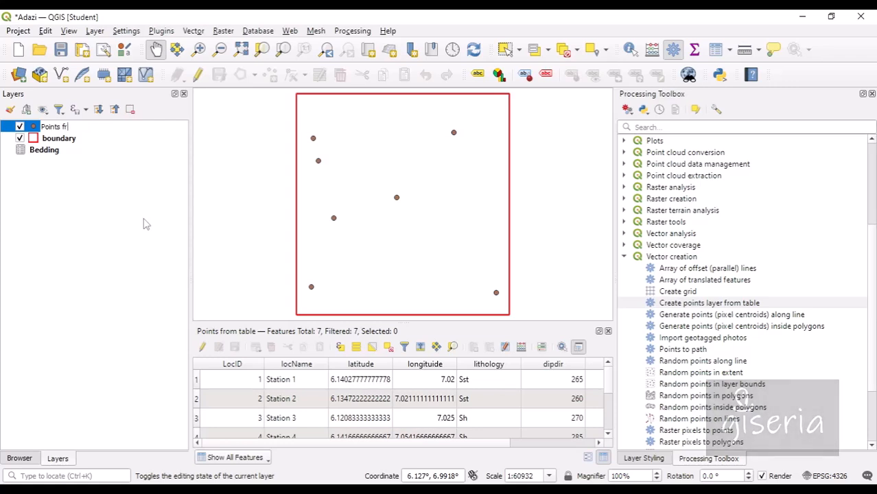
{"action": "key", "text": "Return"}
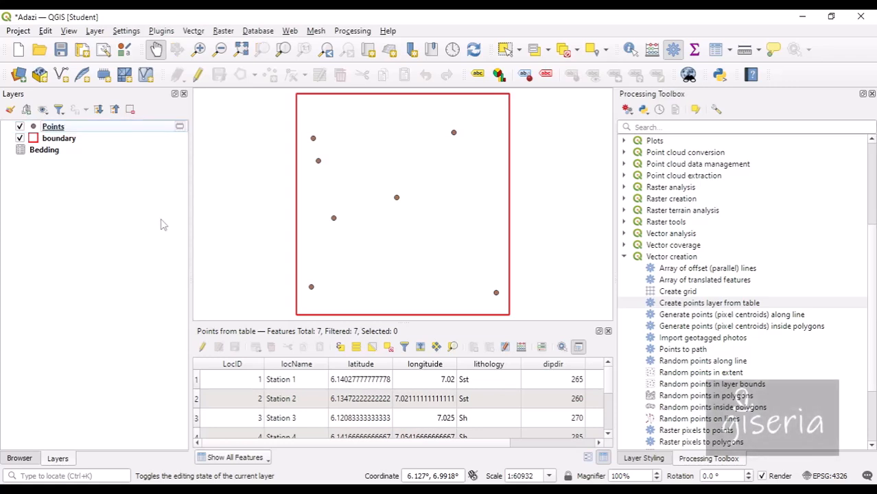
{"action": "right_click", "coordinate": [109, 129]}
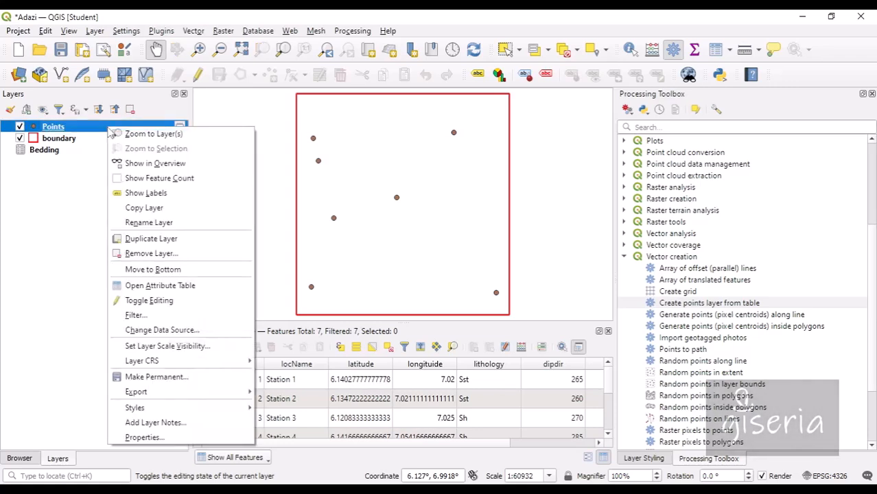
{"action": "left_click", "coordinate": [167, 378]}
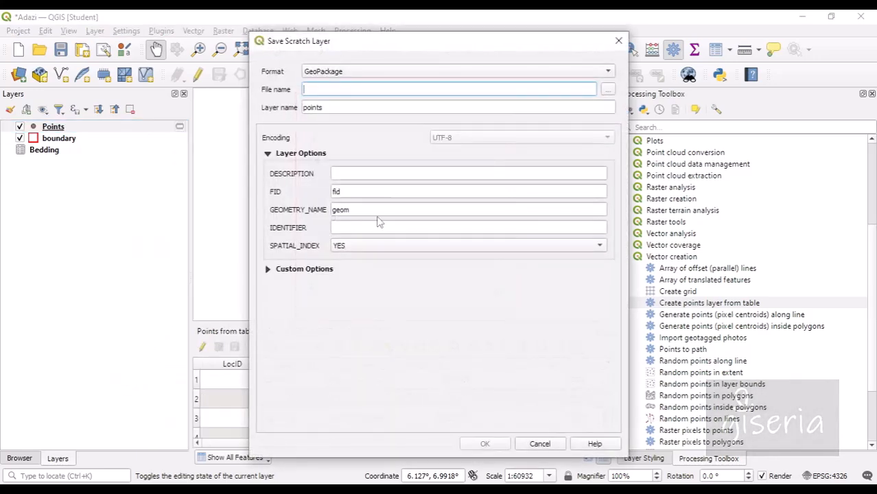
Save the Points layer into Adazi\features\adazi.gpkg.
{"action": "left_click", "coordinate": [610, 91]}
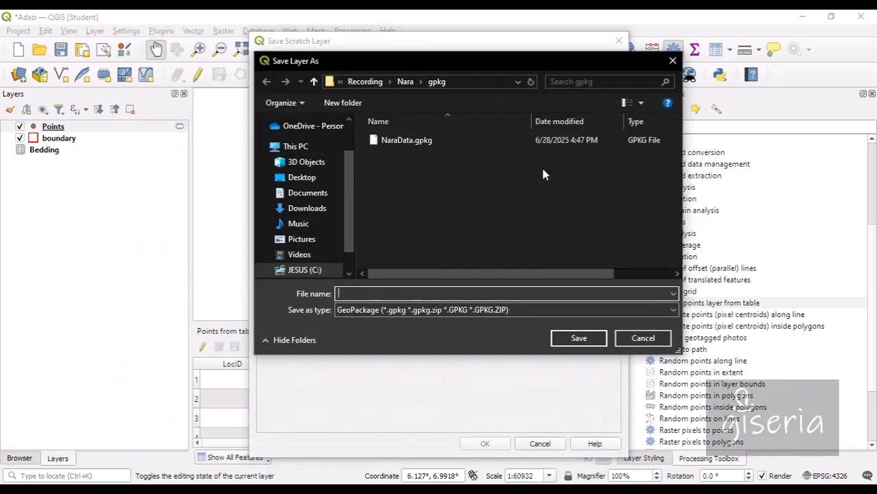
{"action": "left_click", "coordinate": [389, 82]}
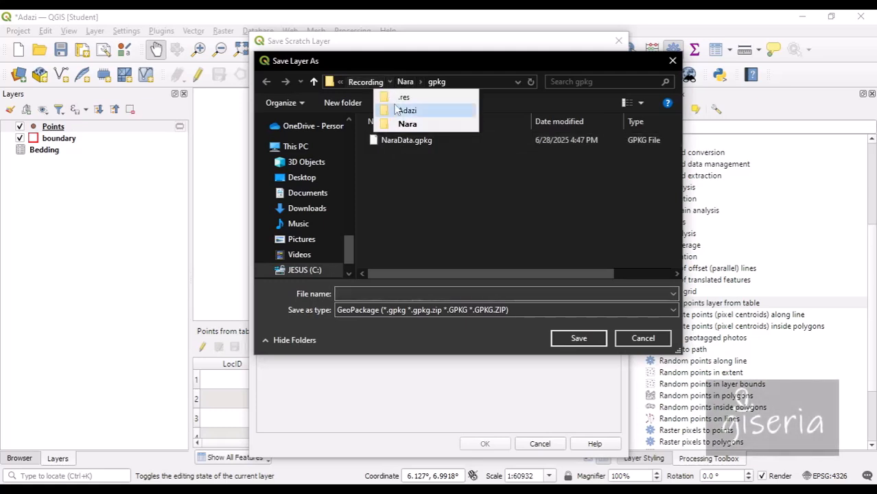
{"action": "left_click", "coordinate": [397, 110]}
{"action": "left_click", "coordinate": [400, 144]}
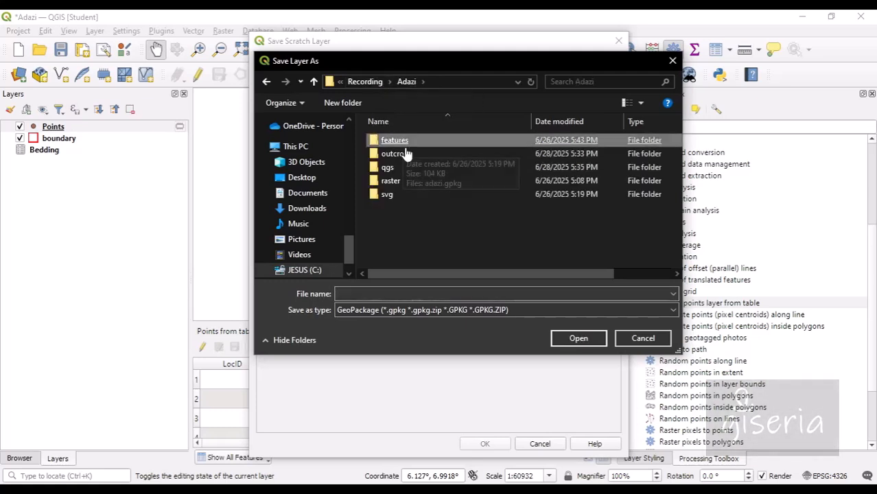
{"action": "double_click", "coordinate": [400, 144]}
{"action": "double_click", "coordinate": [416, 147]}
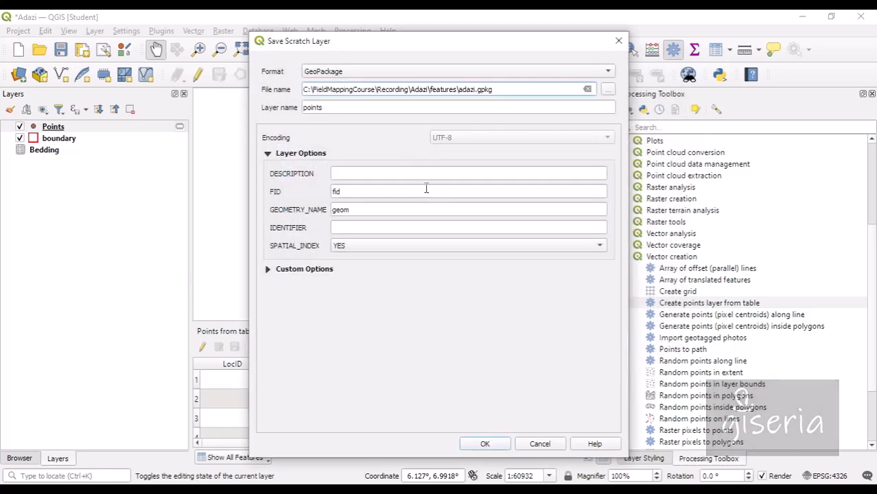
{"action": "left_click", "coordinate": [486, 445]}
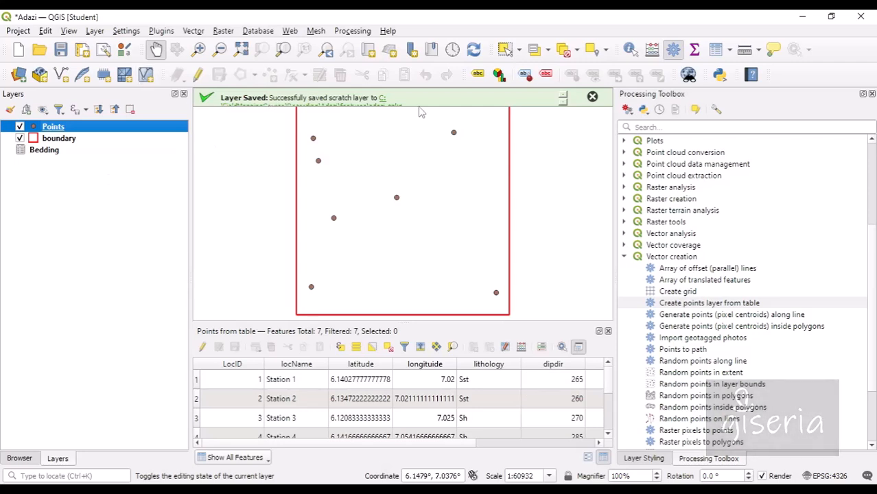
Dismiss the saved message, close the attribute table, and nudge the map right.
{"action": "left_click", "coordinate": [593, 98]}
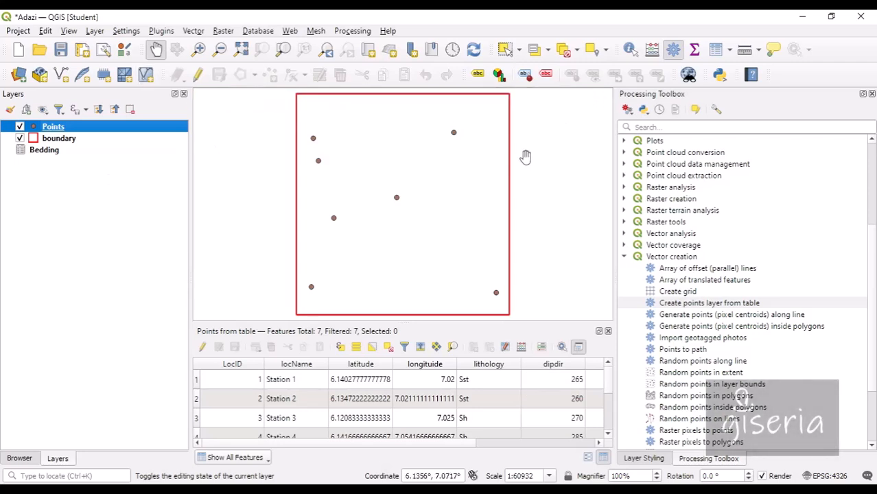
{"action": "left_click", "coordinate": [608, 332]}
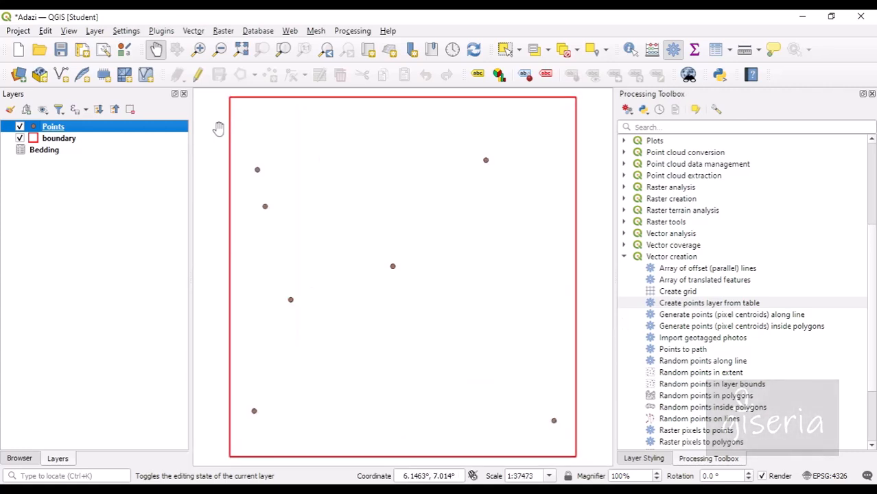
{"action": "left_click_drag", "start_coordinate": [254, 171], "coordinate": [286, 182]}
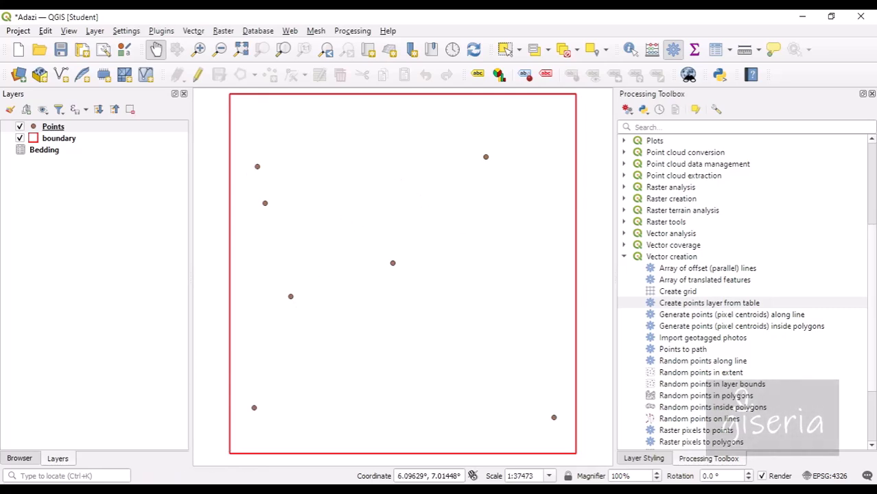
Open the Adazi svg folder in the outcrops Explorer window, then minimize Explorer.
{"action": "mouse_move", "coordinate": [175, 488]}
{"action": "left_click", "coordinate": [250, 433]}
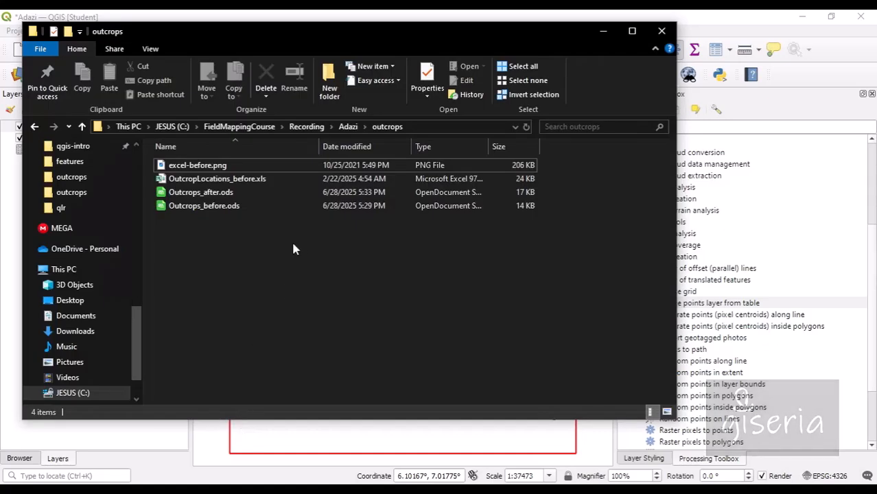
{"action": "left_click", "coordinate": [366, 128]}
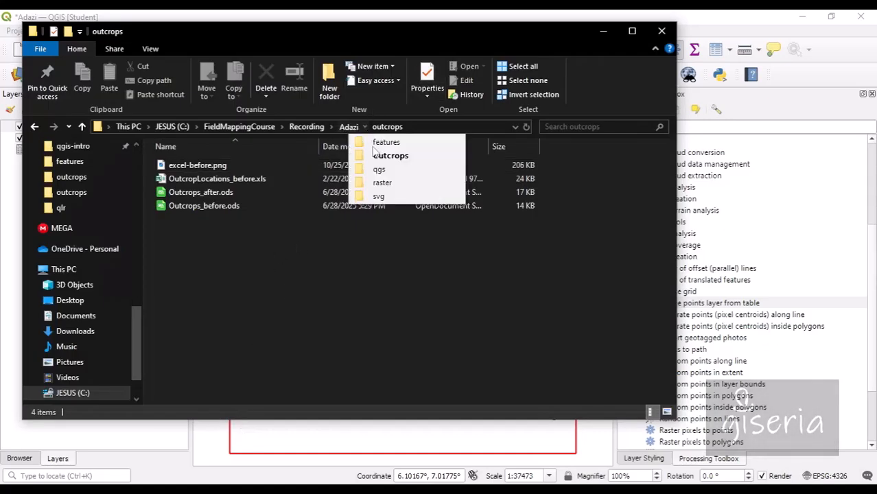
{"action": "left_click", "coordinate": [380, 197]}
{"action": "left_click", "coordinate": [603, 31]}
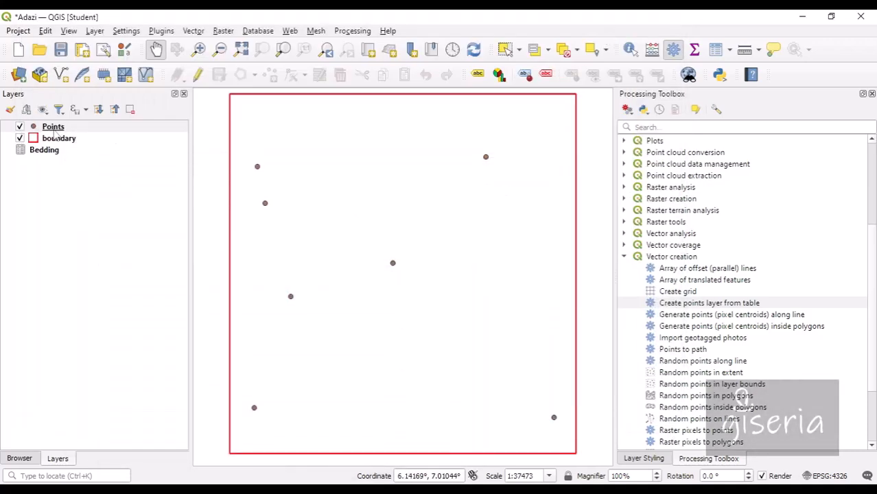
Open the Layer Styling panel for the Points layer and widen it.
{"action": "left_click", "coordinate": [53, 128]}
{"action": "left_click", "coordinate": [10, 110]}
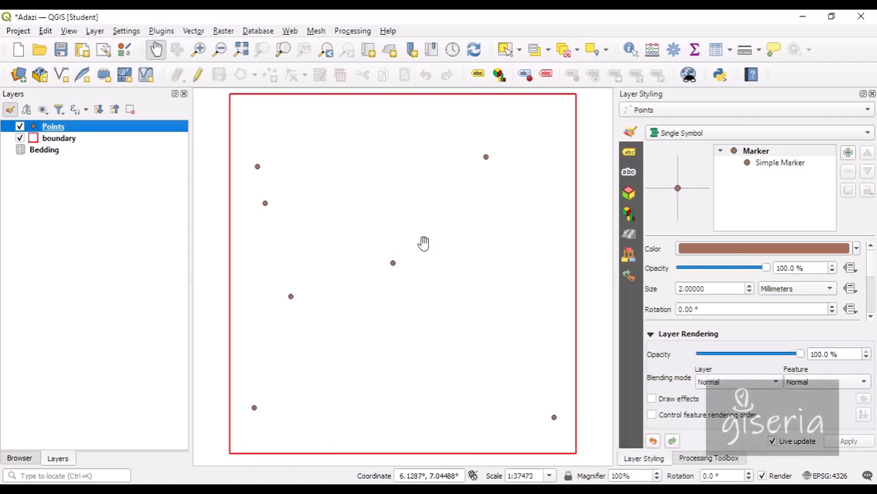
{"action": "left_click_drag", "start_coordinate": [615, 234], "coordinate": [544, 226]}
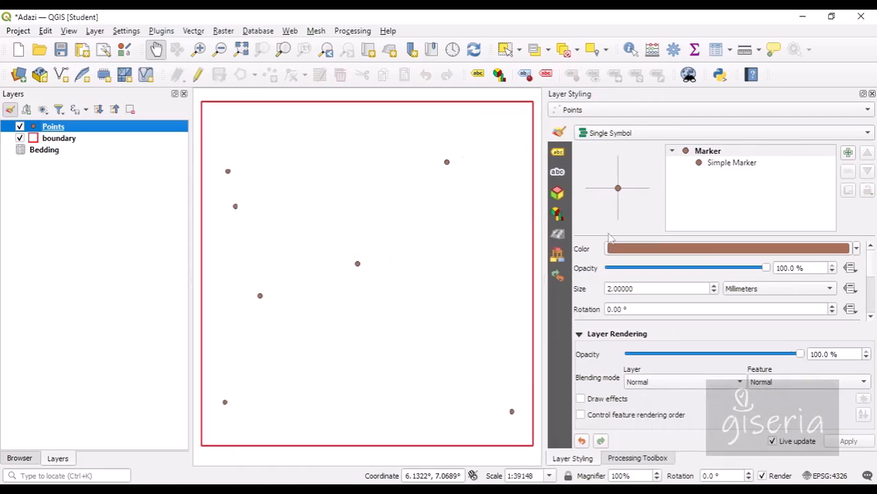
Select the Simple Marker symbol layer and bring up its Symbol layer type list.
{"action": "left_click", "coordinate": [729, 164]}
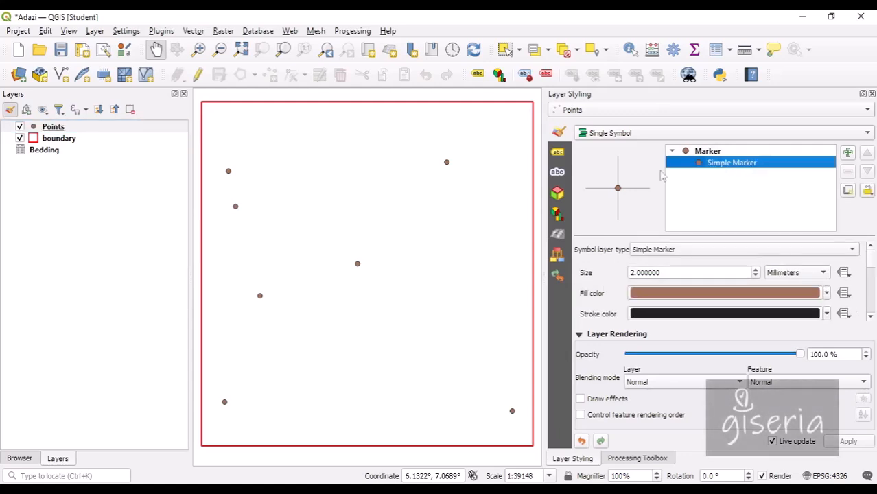
{"action": "left_click", "coordinate": [655, 250]}
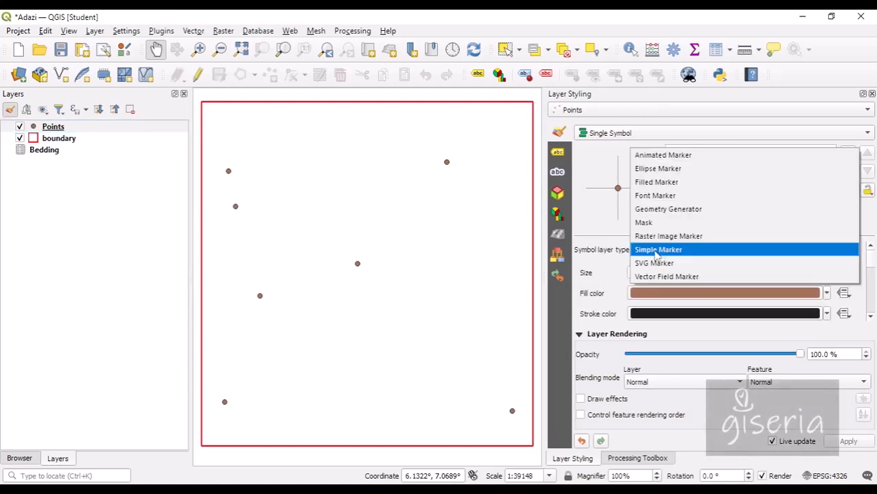
{"action": "left_click", "coordinate": [659, 251]}
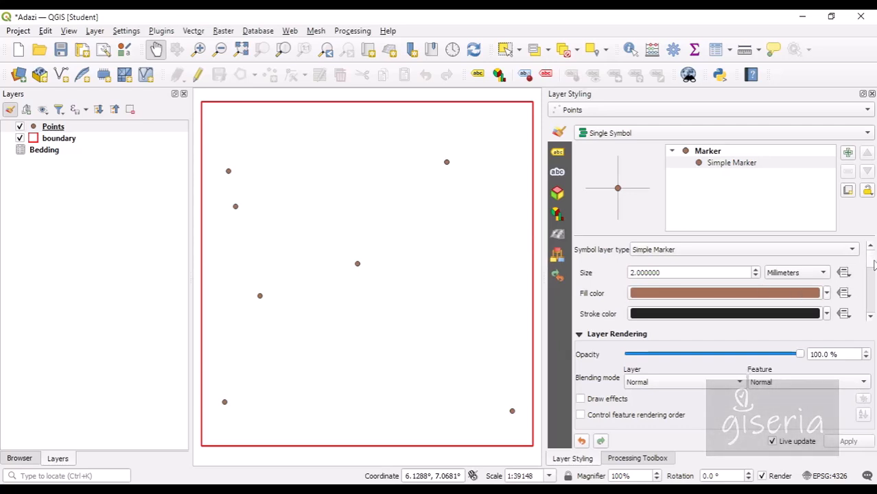
{"action": "scroll", "coordinate": [824, 281], "scroll_direction": "down", "scroll_amount": 10}
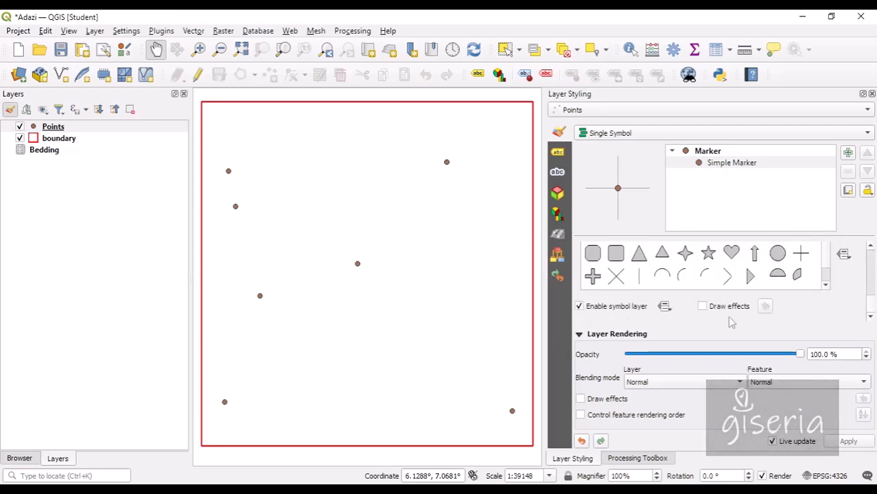
{"action": "scroll", "coordinate": [873, 300], "scroll_direction": "up", "scroll_amount": 2}
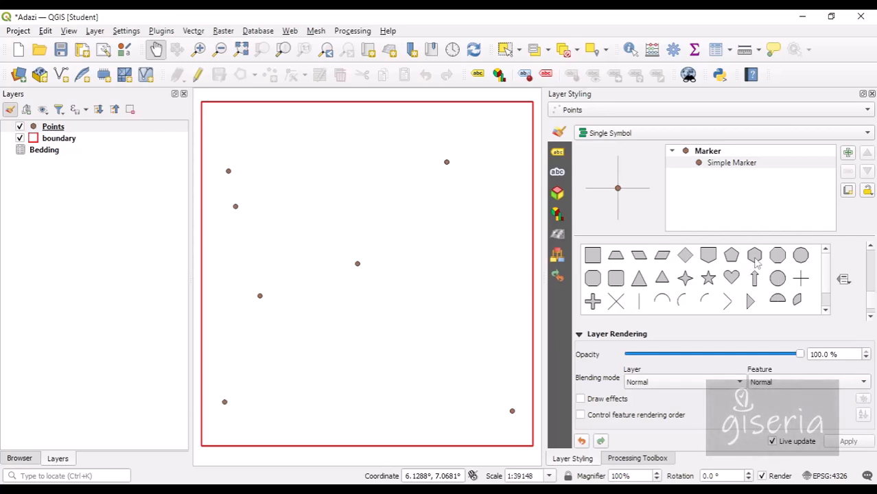
{"action": "left_click_drag", "start_coordinate": [874, 311], "coordinate": [875, 261]}
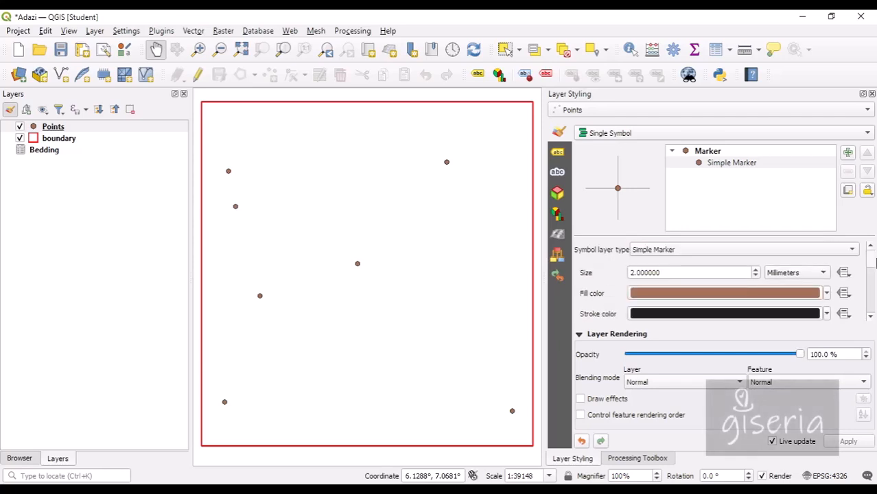
{"action": "left_click", "coordinate": [763, 255]}
Switch the Points symbol layer type to SVG Marker and scroll to its SVG path field.
{"action": "key", "text": "Escape"}
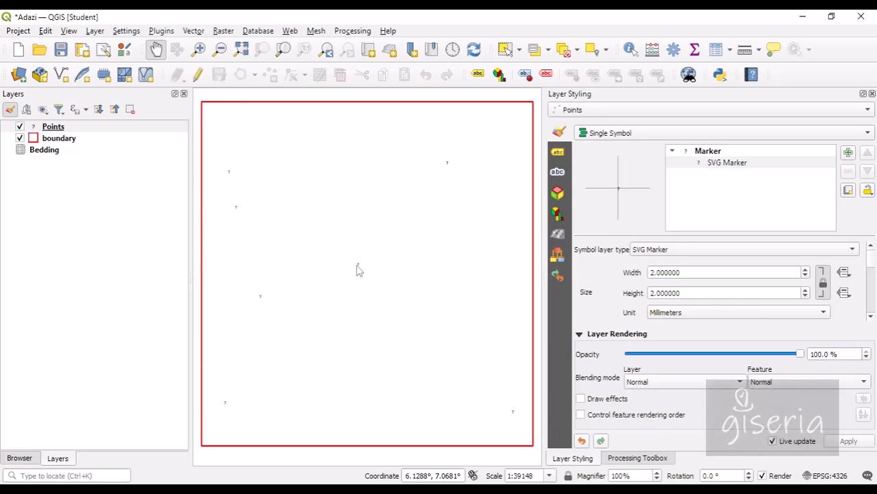
{"action": "scroll", "coordinate": [775, 320], "scroll_direction": "down", "scroll_amount": 3}
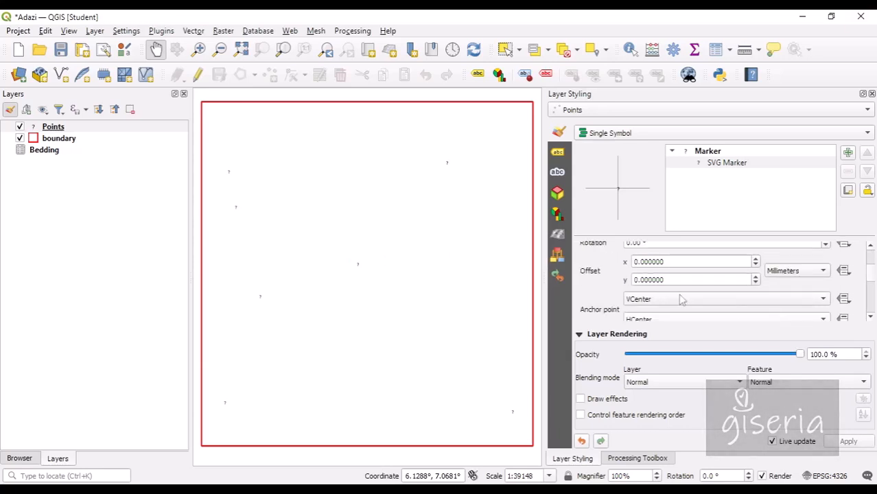
{"action": "mouse_move", "coordinate": [872, 283]}
{"action": "left_mouse_down"}
{"action": "mouse_move", "coordinate": [872, 291]}
{"action": "mouse_move", "coordinate": [873, 267]}
{"action": "mouse_move", "coordinate": [873, 314]}
{"action": "mouse_move", "coordinate": [873, 297]}
{"action": "left_mouse_up"}
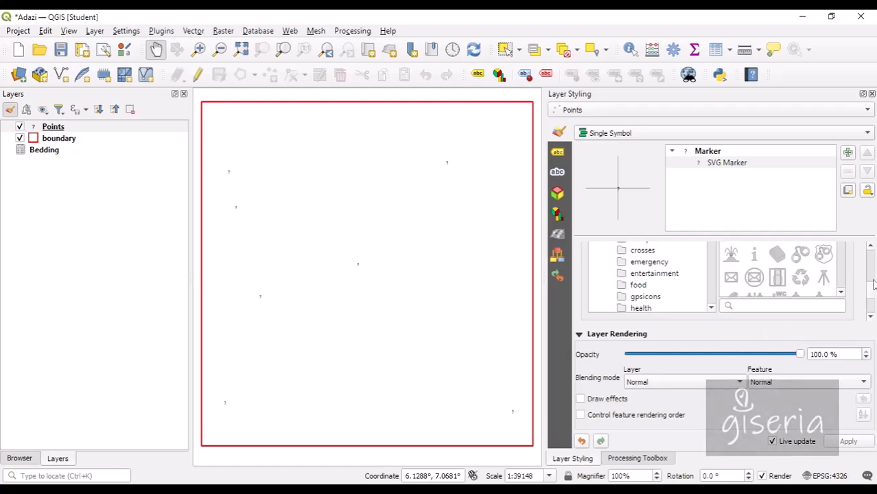
{"action": "mouse_move", "coordinate": [874, 292]}
{"action": "left_mouse_down"}
{"action": "mouse_move", "coordinate": [874, 259]}
{"action": "mouse_move", "coordinate": [874, 295]}
{"action": "left_mouse_up"}
{"action": "scroll", "coordinate": [875, 295], "scroll_direction": "down", "scroll_amount": 3}
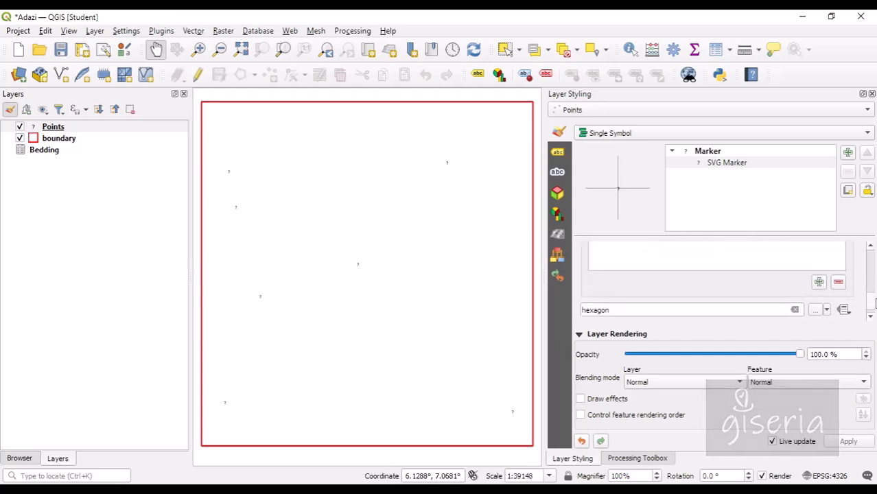
{"action": "scroll", "coordinate": [874, 295], "scroll_direction": "up", "scroll_amount": 2}
{"action": "scroll", "coordinate": [874, 295], "scroll_direction": "down", "scroll_amount": 4}
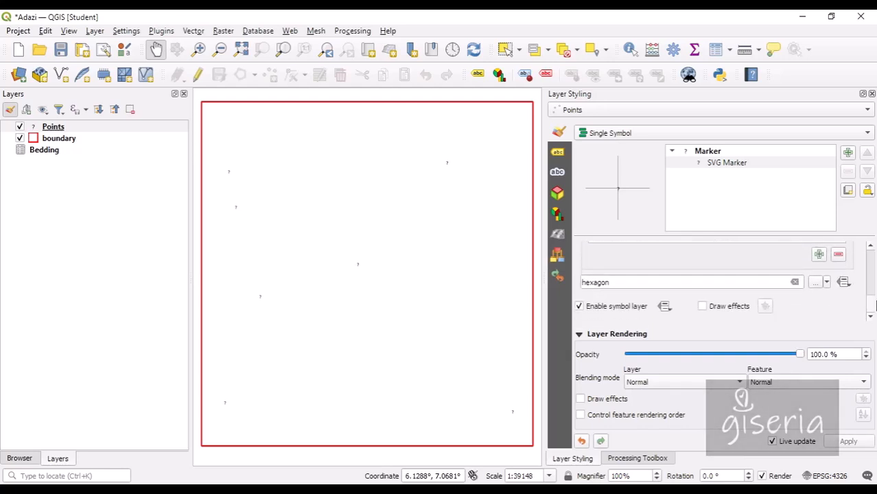
Browse for an SVG file, then cancel the file picker without choosing one.
{"action": "left_click", "coordinate": [816, 283]}
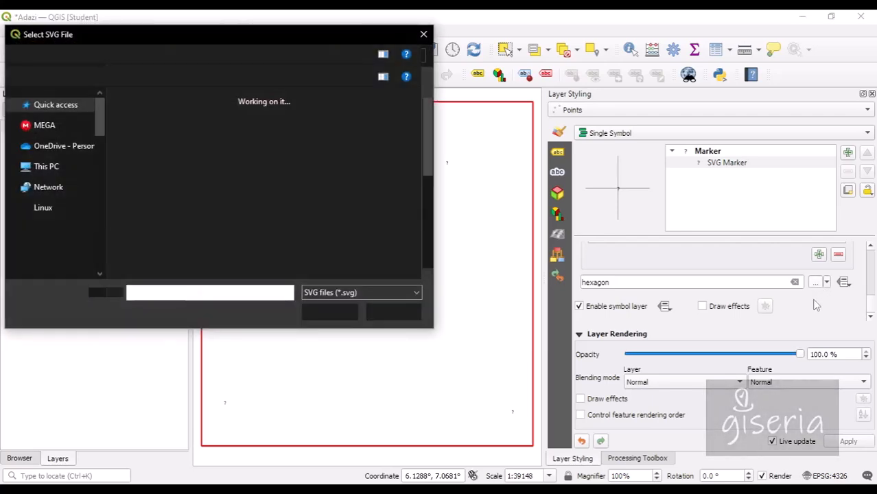
{"action": "left_click_drag", "start_coordinate": [424, 151], "coordinate": [425, 177]}
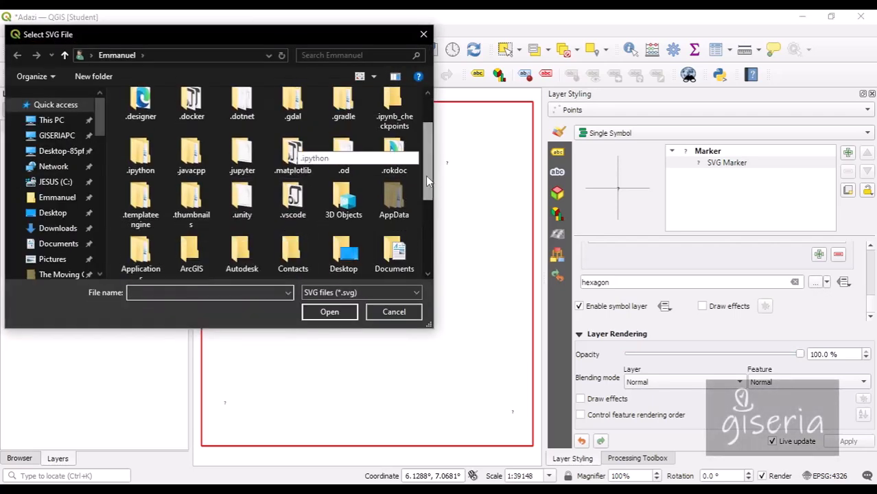
{"action": "left_click", "coordinate": [394, 312]}
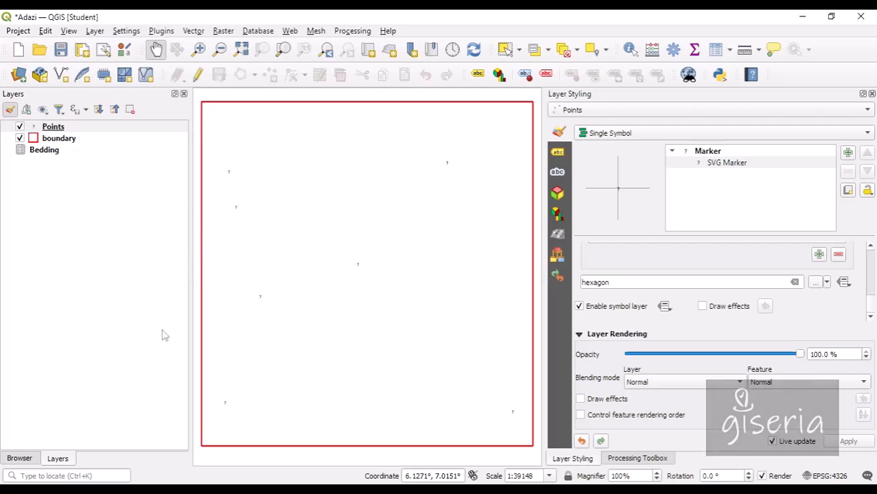
Search Windows for 'draw' and launch LibreOffice Draw.
{"action": "left_click", "coordinate": [55, 476]}
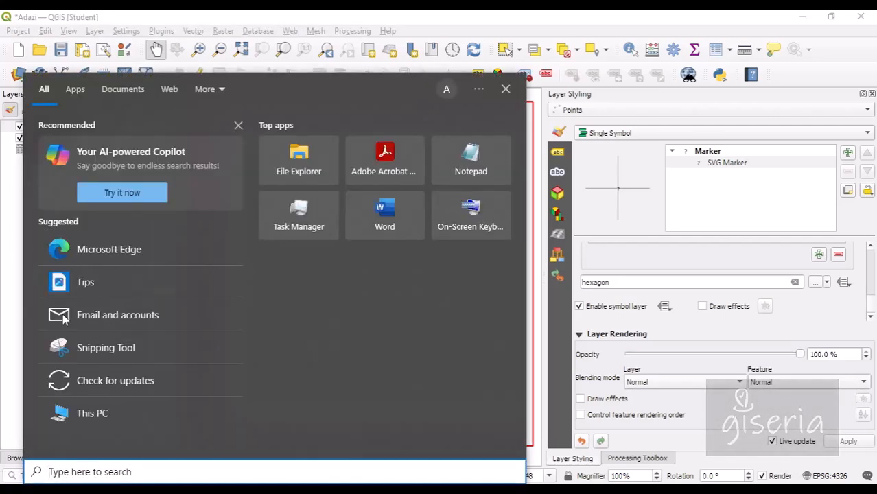
{"action": "type", "text": "draw"}
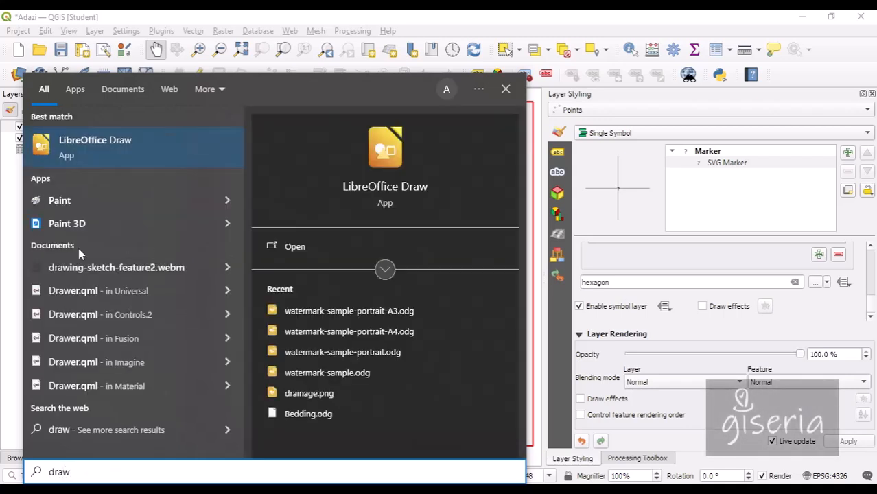
{"action": "left_click", "coordinate": [96, 154]}
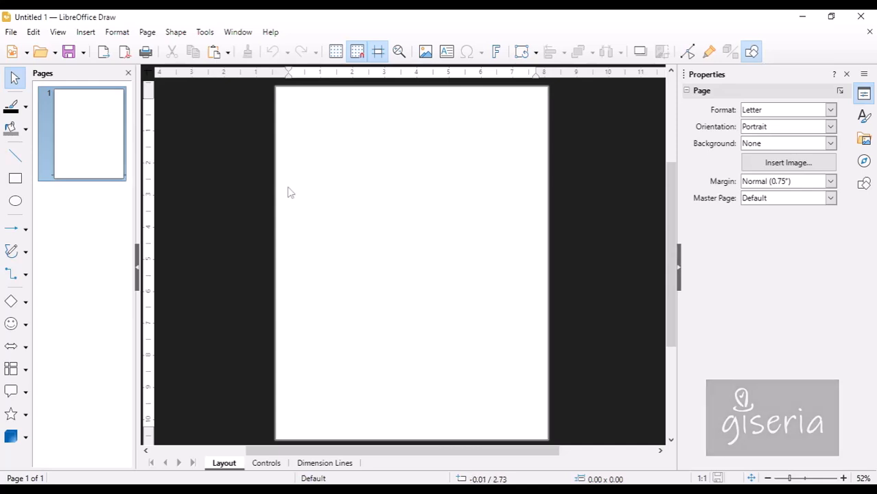
Draw a vertical line and a shorter horizontal line meeting its middle.
{"action": "left_click", "coordinate": [15, 157]}
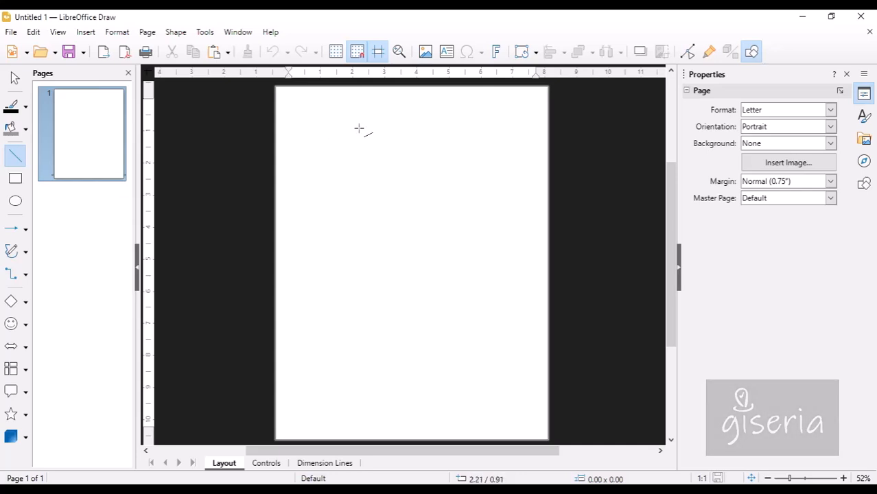
{"action": "left_click_drag", "start_coordinate": [368, 115], "coordinate": [368, 220]}
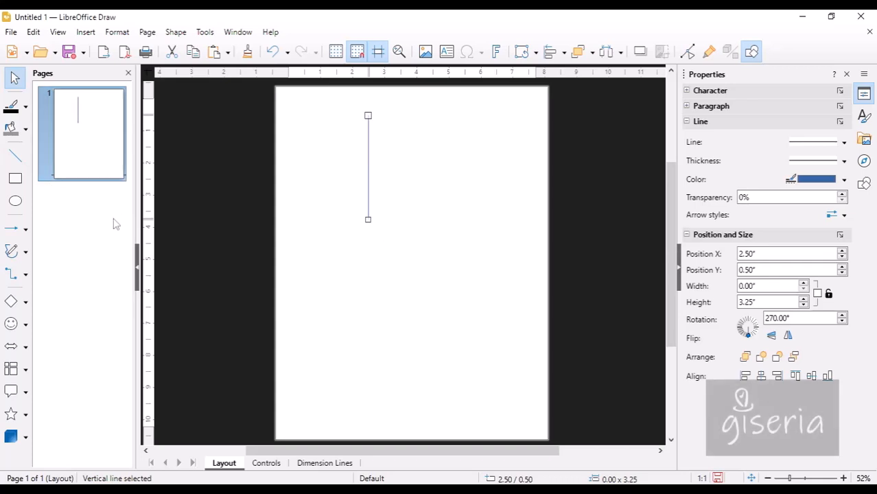
{"action": "left_click", "coordinate": [15, 156]}
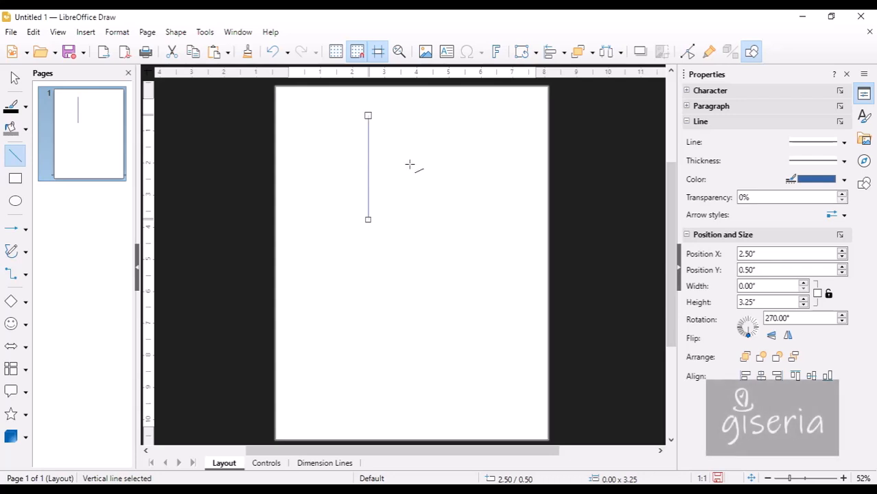
{"action": "left_click_drag", "start_coordinate": [406, 164], "coordinate": [368, 163]}
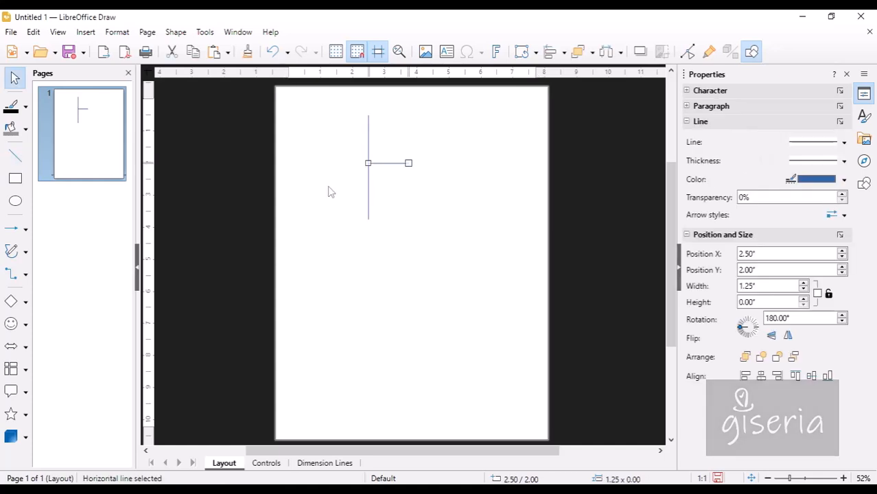
Box-select both drawn lines together.
{"action": "left_click_drag", "start_coordinate": [336, 220], "coordinate": [397, 153]}
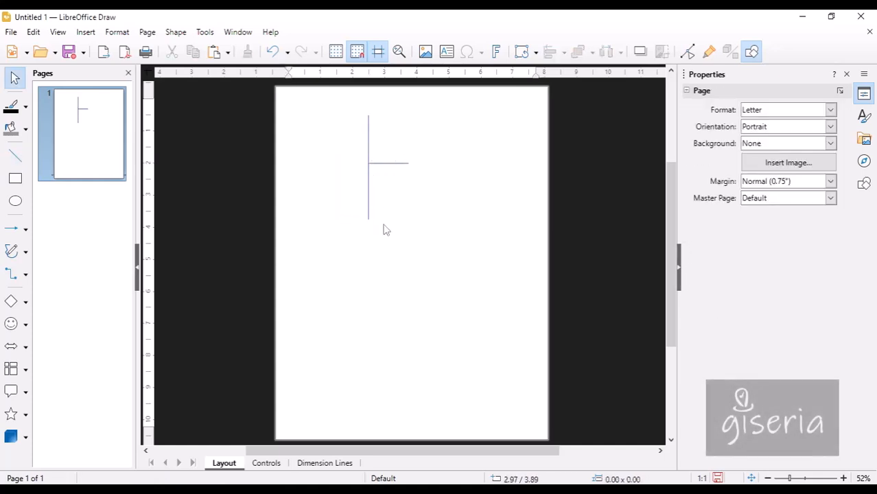
{"action": "left_click_drag", "start_coordinate": [408, 264], "coordinate": [354, 107]}
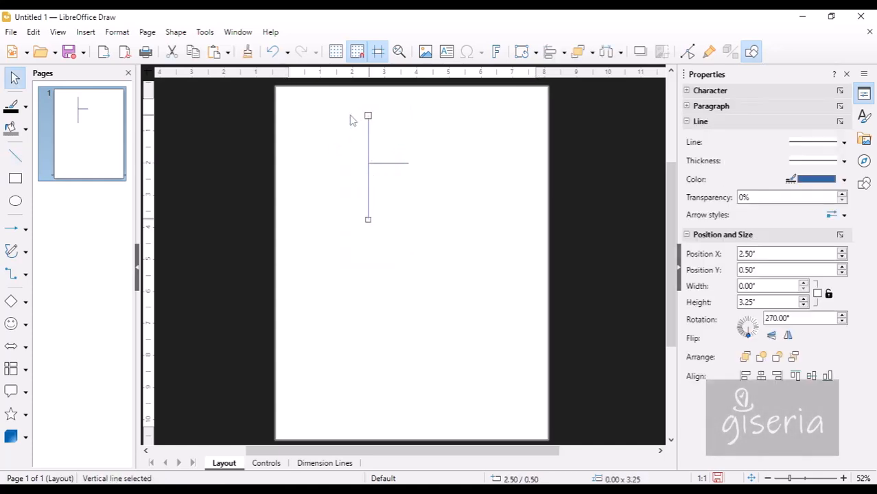
{"action": "left_click_drag", "start_coordinate": [444, 248], "coordinate": [344, 140]}
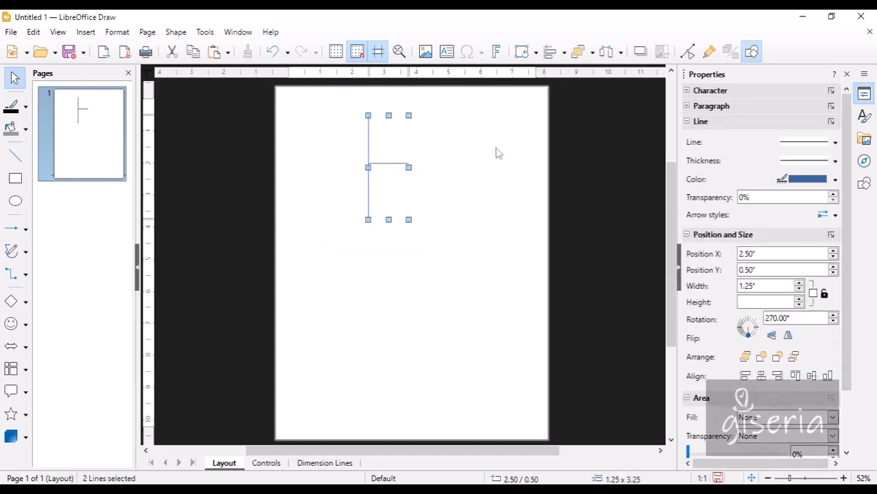
Group the two lines of the T-shaped symbol into one object and colour them black.
{"action": "right_click", "coordinate": [392, 164]}
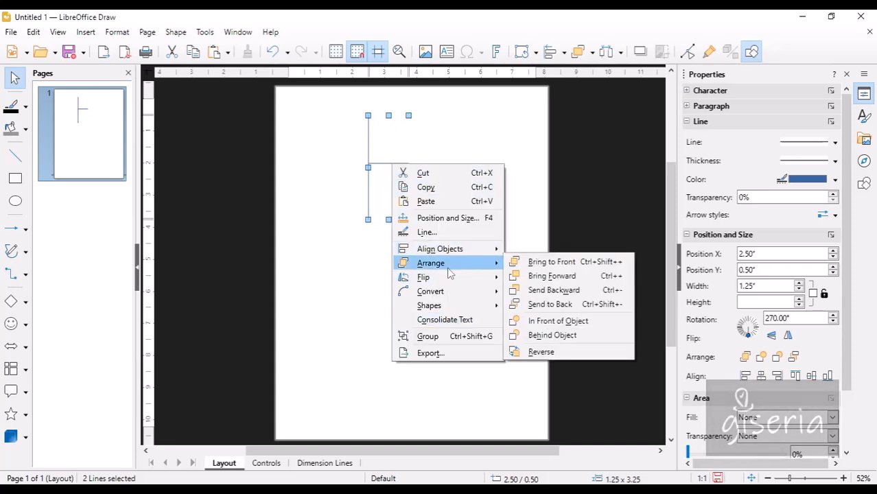
{"action": "left_click", "coordinate": [439, 336]}
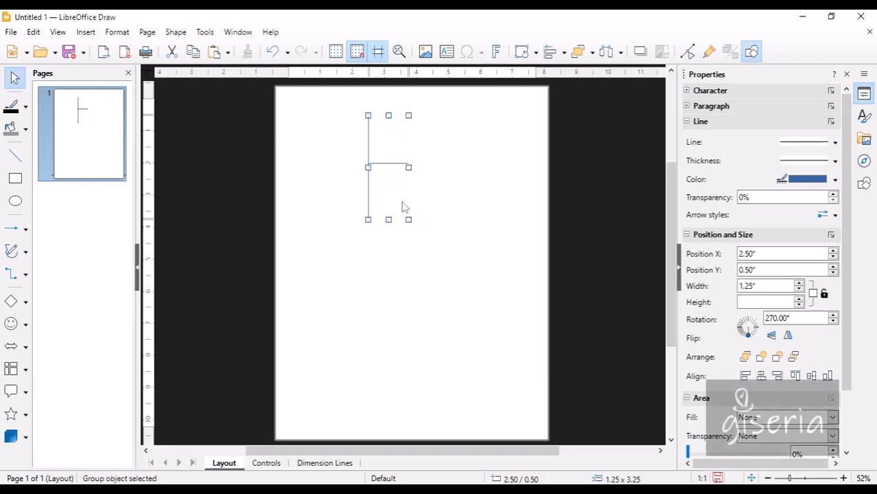
{"action": "left_click", "coordinate": [835, 179]}
{"action": "left_click", "coordinate": [711, 212]}
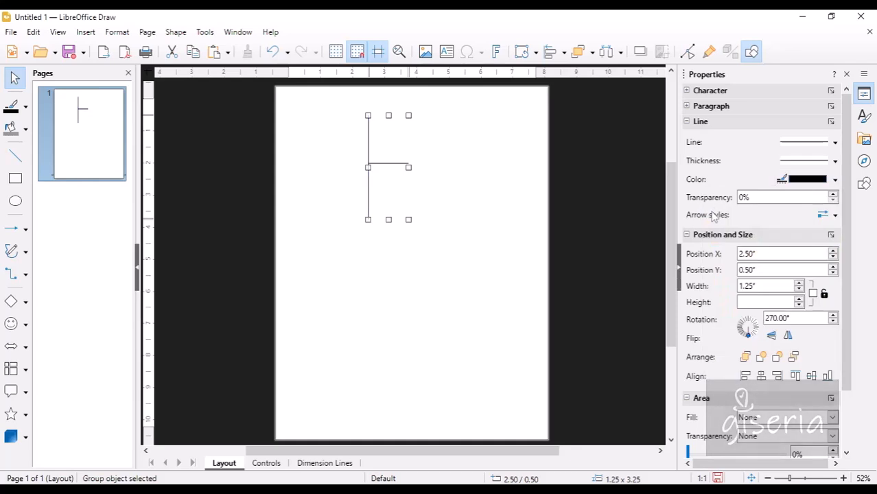
{"action": "left_click", "coordinate": [835, 142]}
{"action": "left_click", "coordinate": [836, 143]}
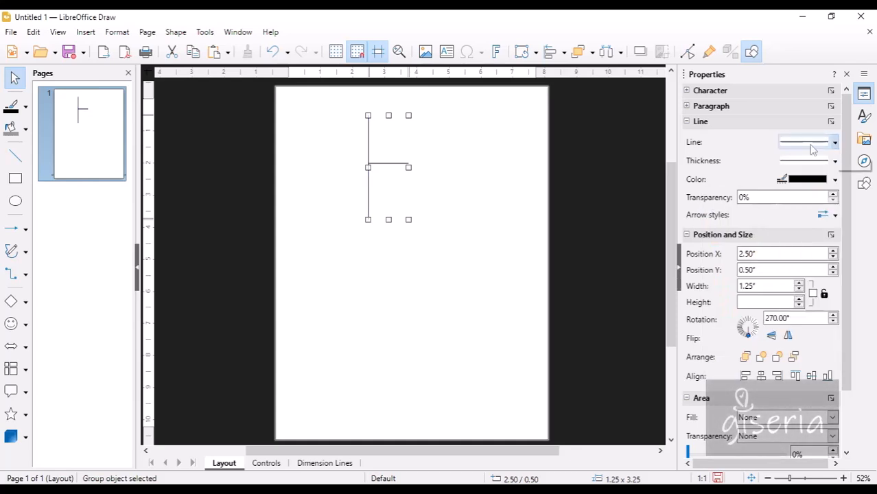
Widen the grouped lines to 1.32 inches, then reselect the group.
{"action": "left_click", "coordinate": [799, 284]}
{"action": "left_click", "coordinate": [800, 284]}
{"action": "left_click", "coordinate": [799, 284]}
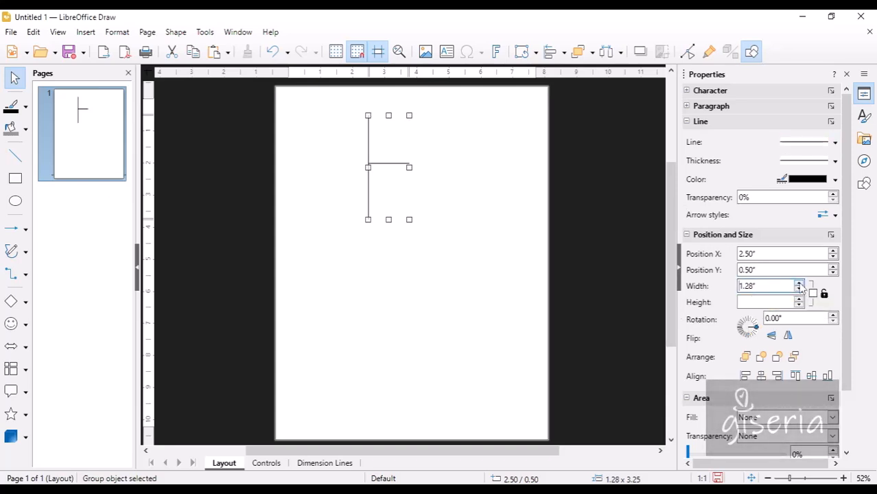
{"action": "left_click", "coordinate": [799, 284]}
{"action": "left_click", "coordinate": [800, 284]}
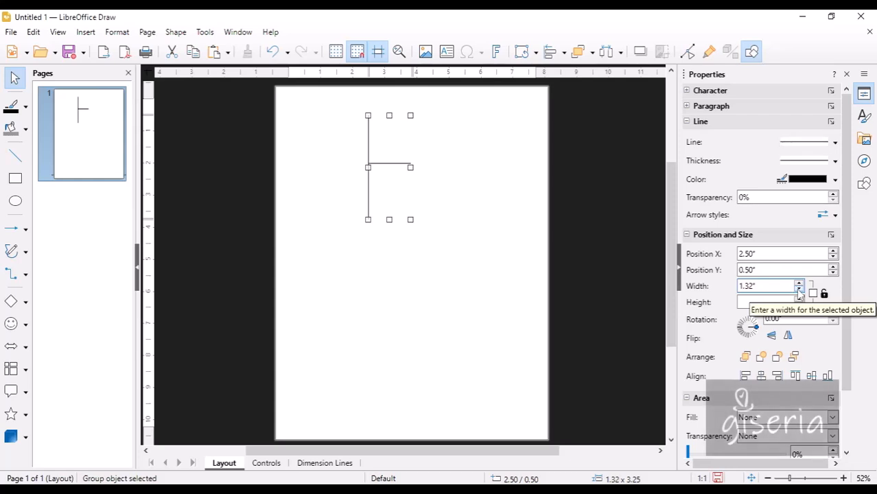
{"action": "left_click", "coordinate": [415, 293]}
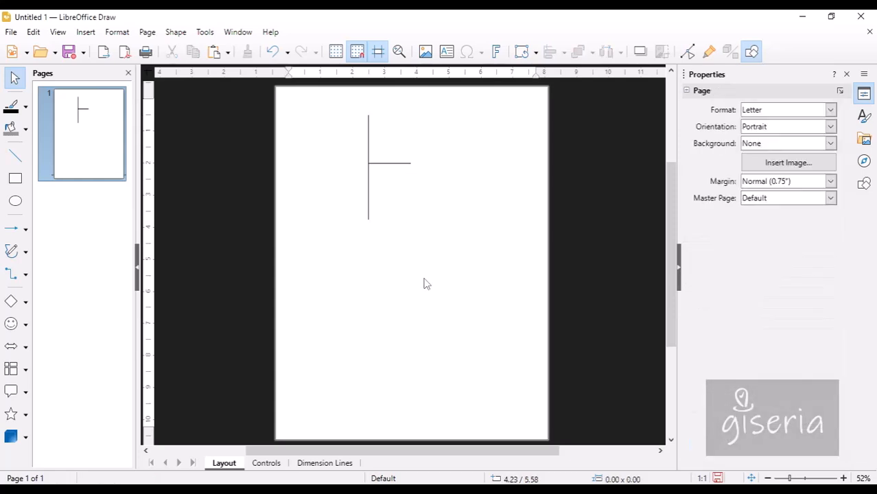
{"action": "left_click", "coordinate": [387, 165]}
{"action": "left_click", "coordinate": [390, 163]}
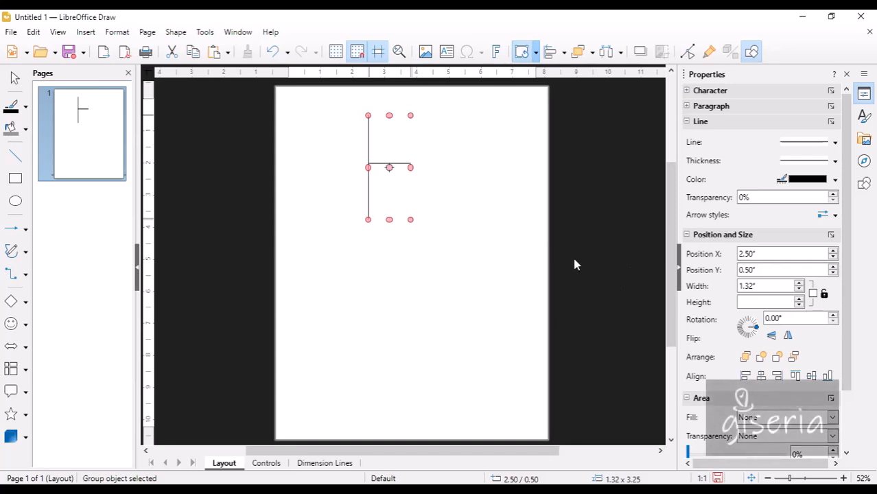
Raise the group's line thickness from 0.8 pt to 1.0 pt and heavier, checking each result.
{"action": "left_click", "coordinate": [834, 162]}
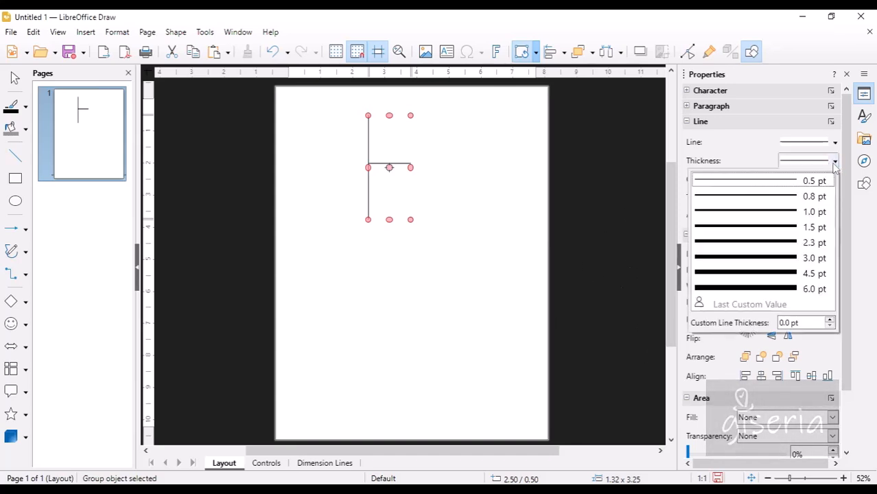
{"action": "left_click", "coordinate": [794, 198]}
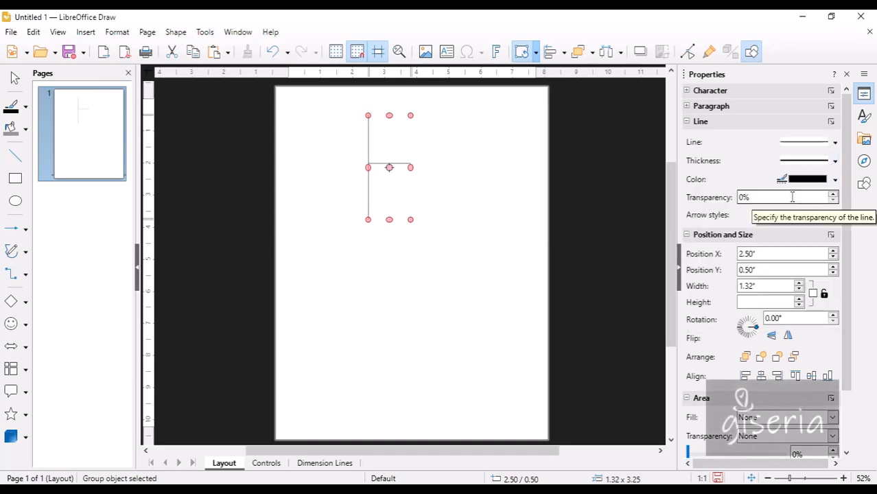
{"action": "left_click", "coordinate": [835, 162]}
{"action": "left_click", "coordinate": [783, 216]}
{"action": "left_click", "coordinate": [443, 257]}
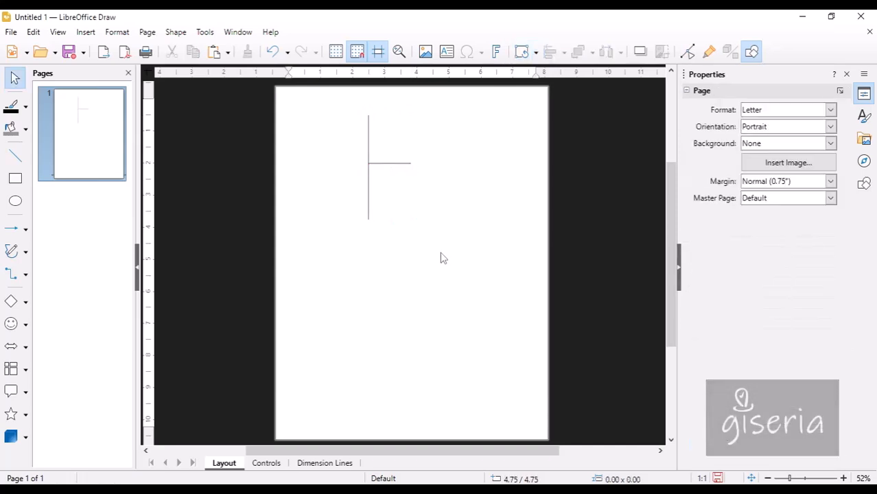
{"action": "left_click_drag", "start_coordinate": [416, 257], "coordinate": [348, 149]}
{"action": "left_click", "coordinate": [392, 163]}
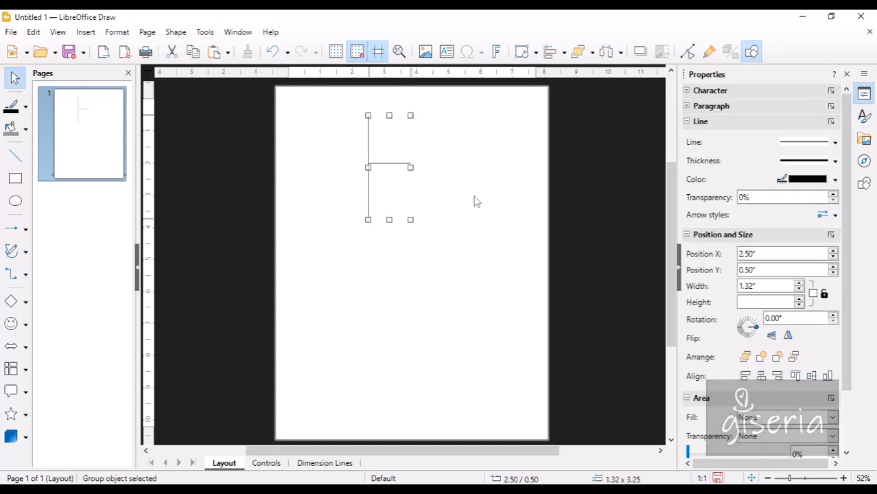
{"action": "left_click", "coordinate": [834, 162]}
{"action": "left_click", "coordinate": [776, 244]}
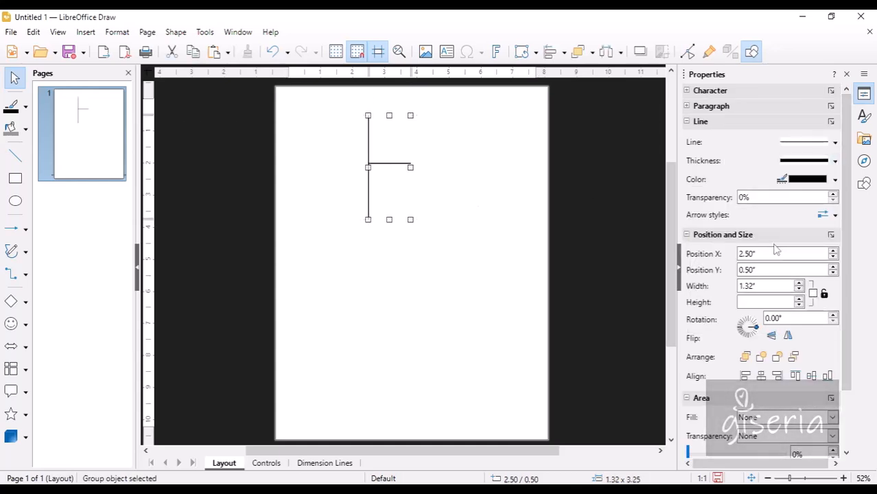
{"action": "left_click", "coordinate": [523, 236]}
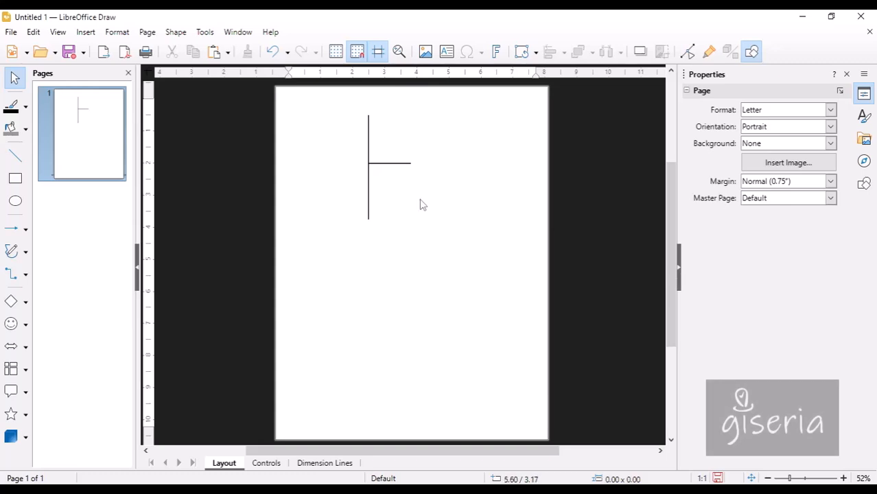
{"action": "left_click", "coordinate": [380, 168]}
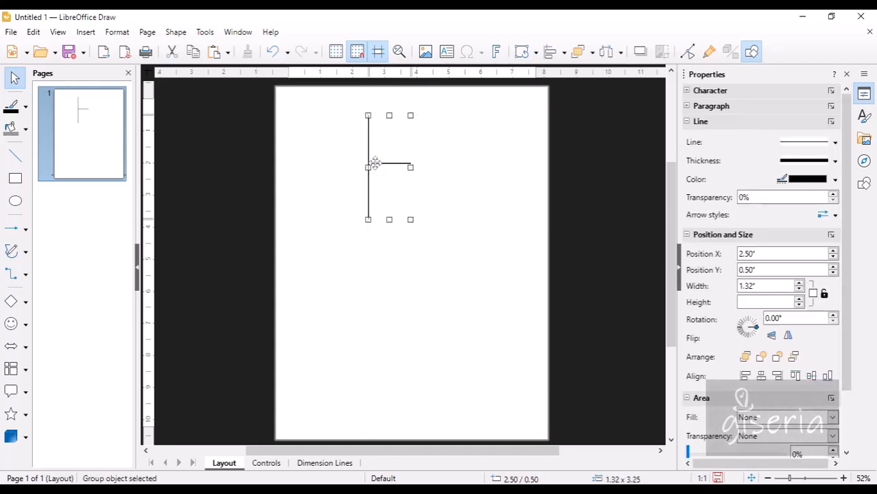
Review the line group's context actions, then bring up the File menu.
{"action": "right_click", "coordinate": [375, 166]}
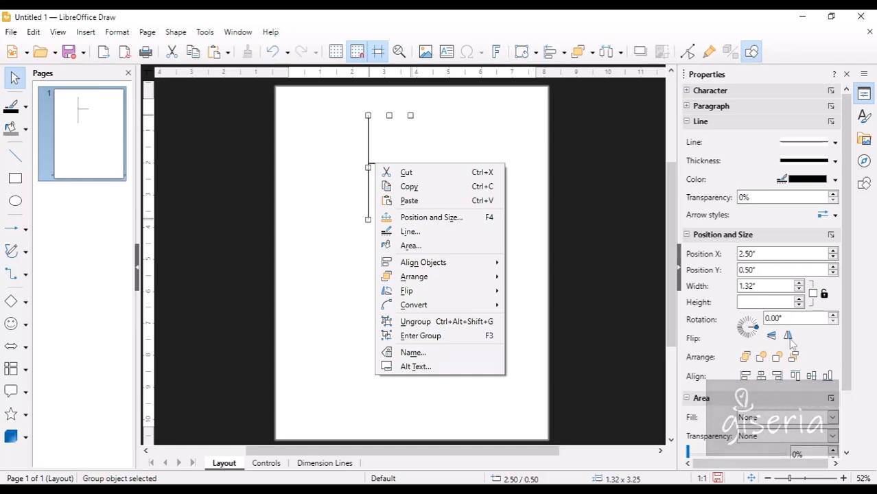
{"action": "left_click", "coordinate": [841, 358]}
{"action": "scroll", "coordinate": [845, 369], "scroll_direction": "down", "scroll_amount": 3}
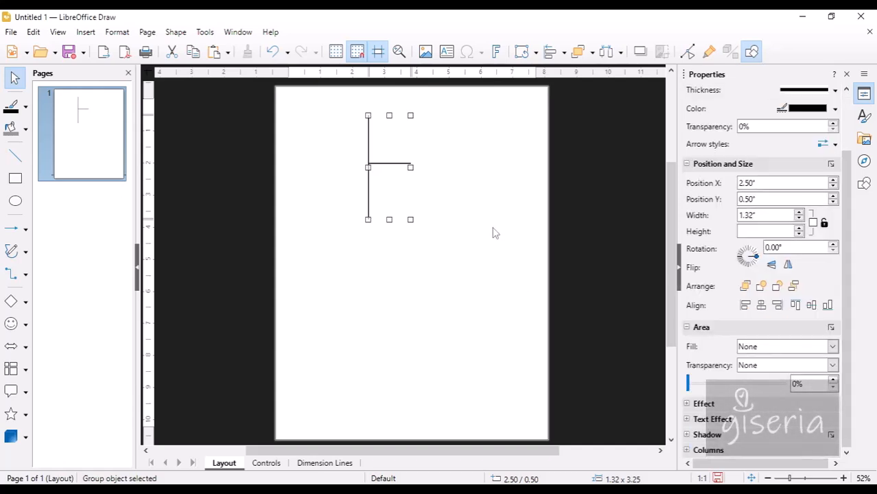
{"action": "left_click", "coordinate": [11, 32]}
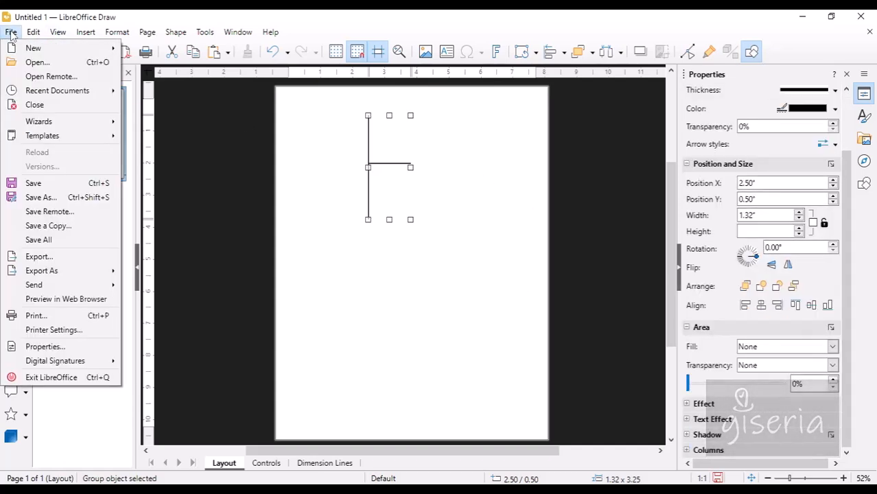
Export the selected symbol as SVG to Recording > Adazi > svg as bedding.svg and confirm it in Explorer.
{"action": "left_click", "coordinate": [60, 256]}
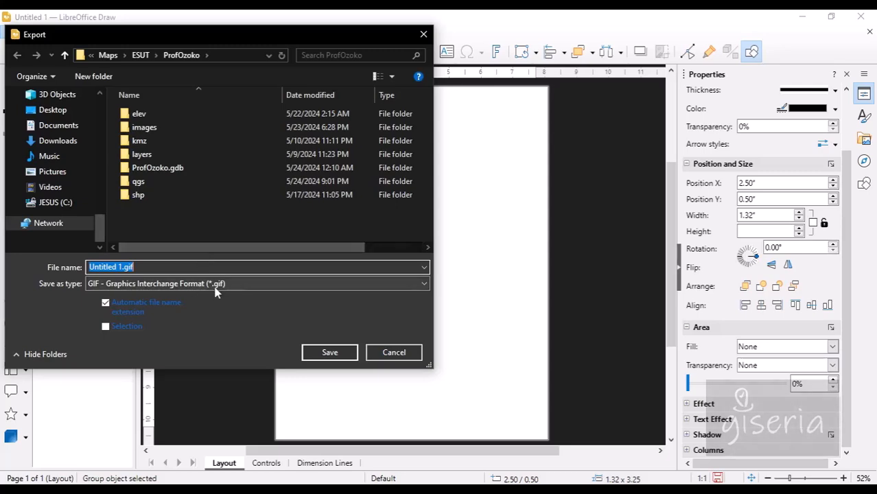
{"action": "left_click", "coordinate": [219, 287]}
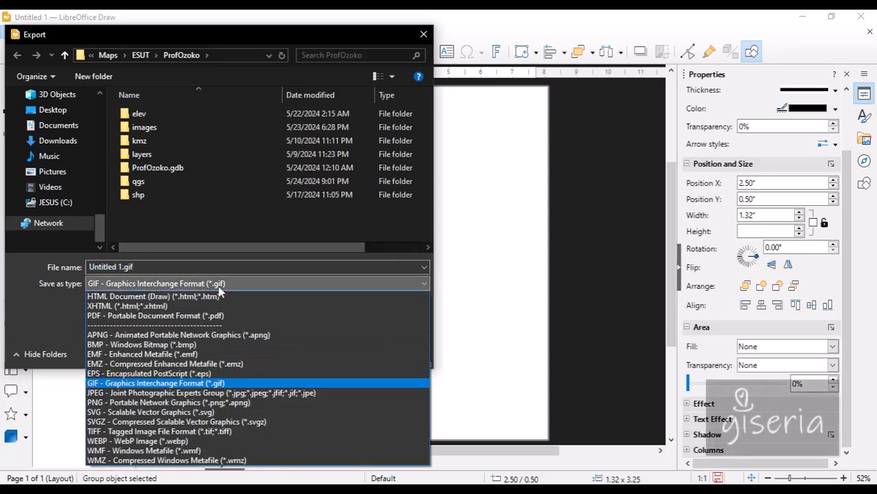
{"action": "left_click", "coordinate": [144, 412]}
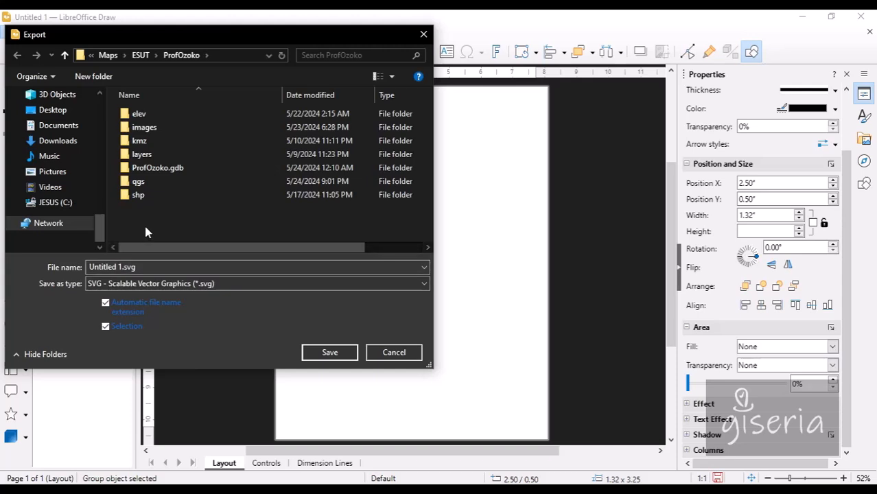
{"action": "left_click_drag", "start_coordinate": [101, 226], "coordinate": [102, 192]}
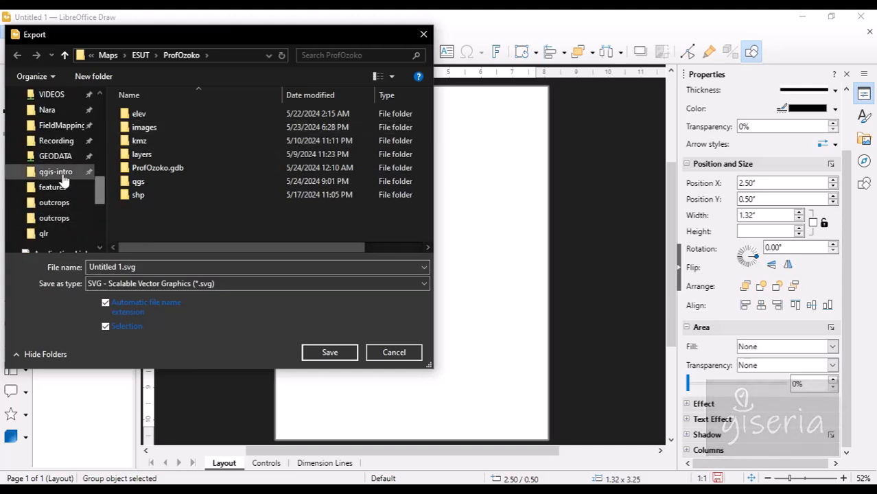
{"action": "left_click", "coordinate": [55, 218]}
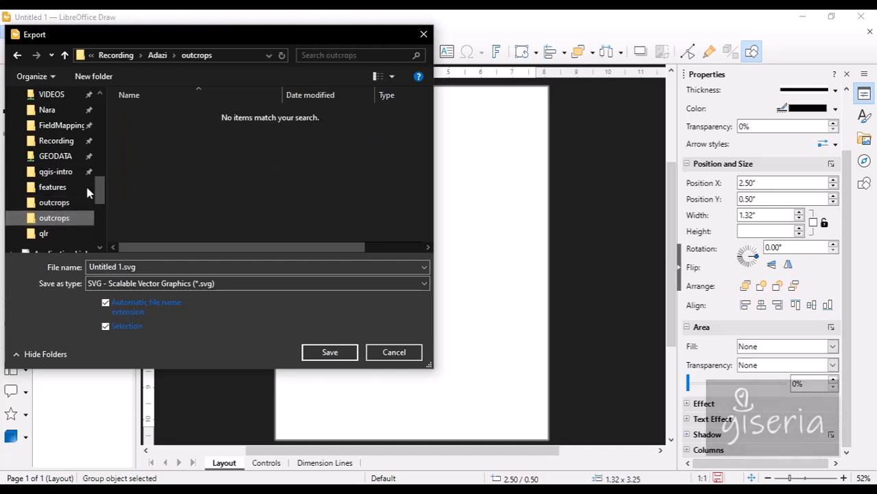
{"action": "left_click", "coordinate": [175, 57]}
{"action": "left_click", "coordinate": [193, 126]}
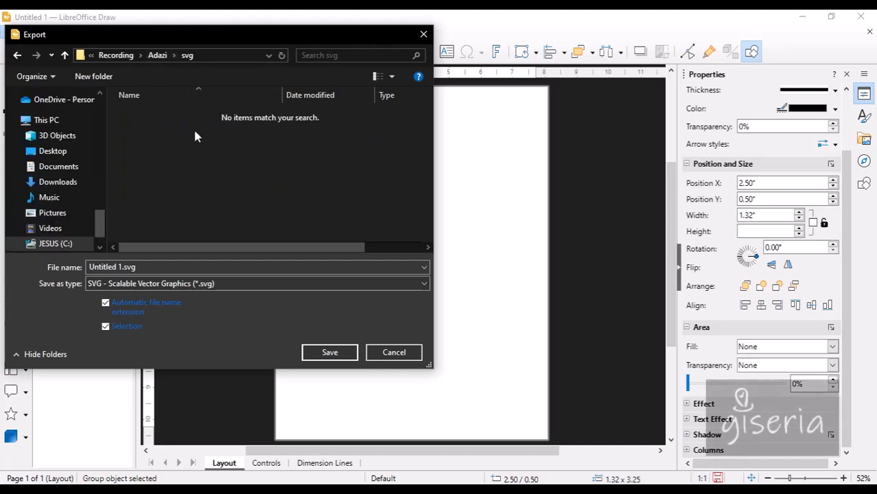
{"action": "left_click", "coordinate": [140, 266]}
{"action": "type", "text": "bedding"}
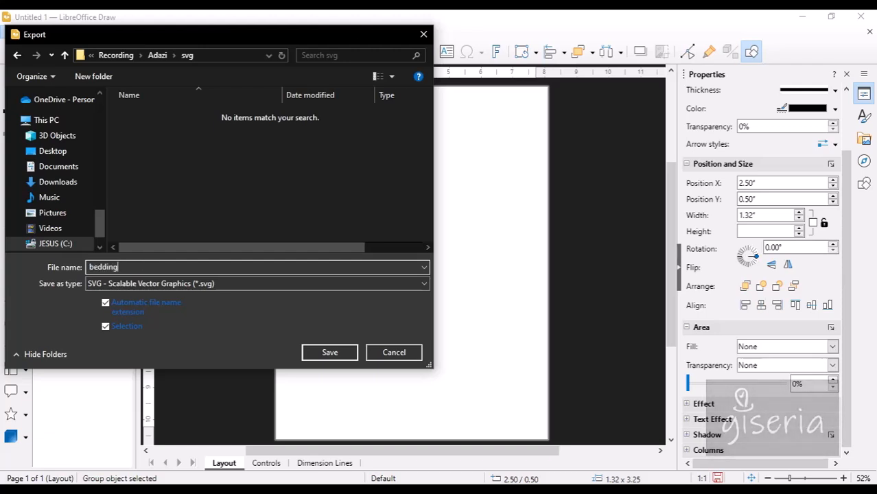
{"action": "left_click", "coordinate": [323, 352]}
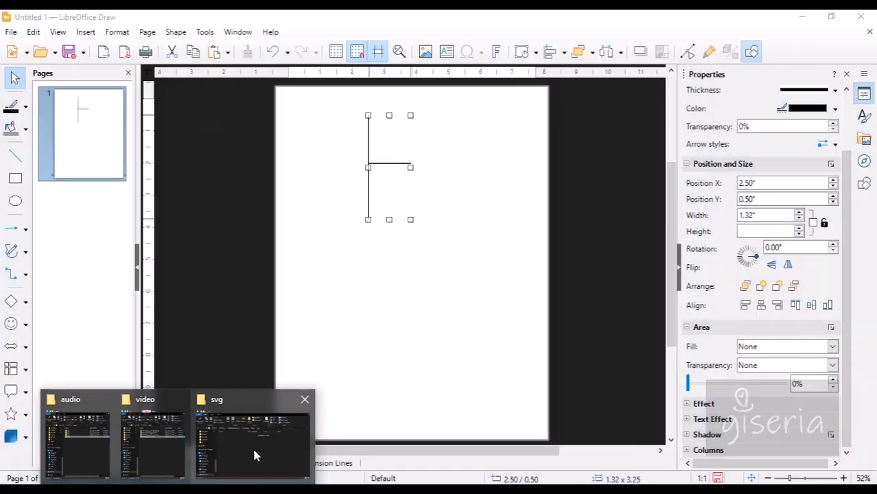
{"action": "left_click", "coordinate": [255, 449]}
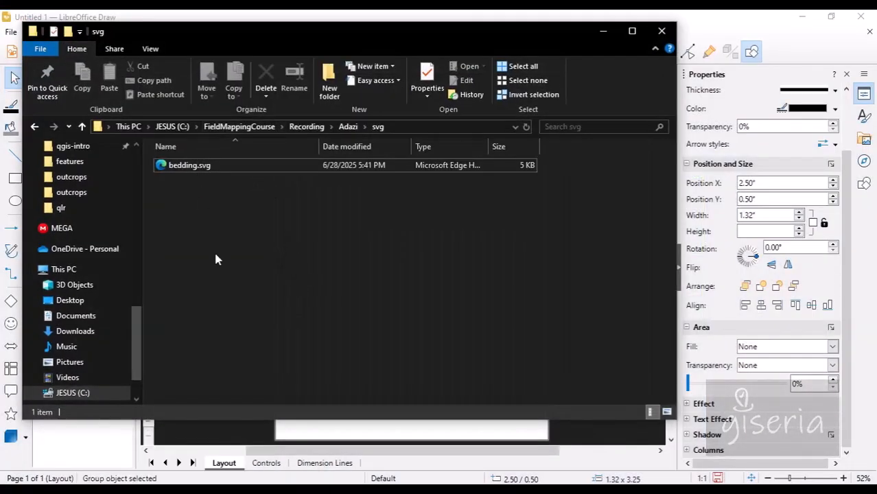
{"action": "left_click", "coordinate": [120, 424]}
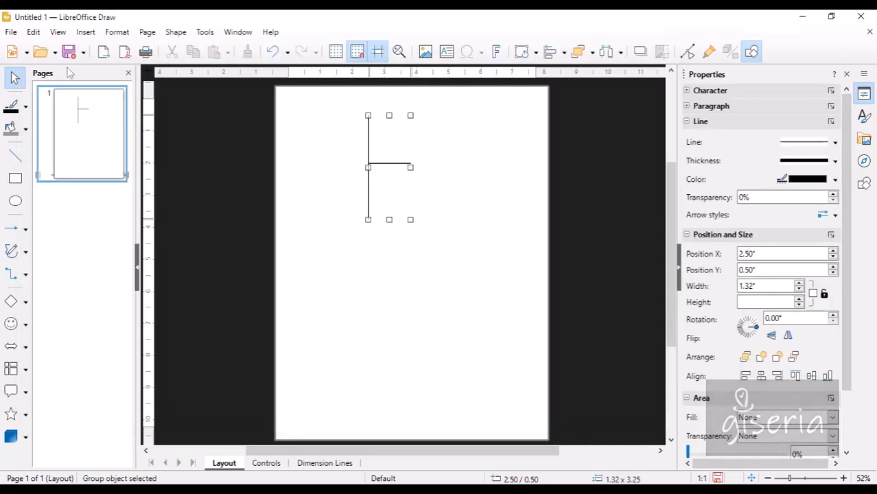
Save the drawing as bedding.odg, ODF Drawing type, in Recording > Adazi > svg.
{"action": "left_click", "coordinate": [11, 33]}
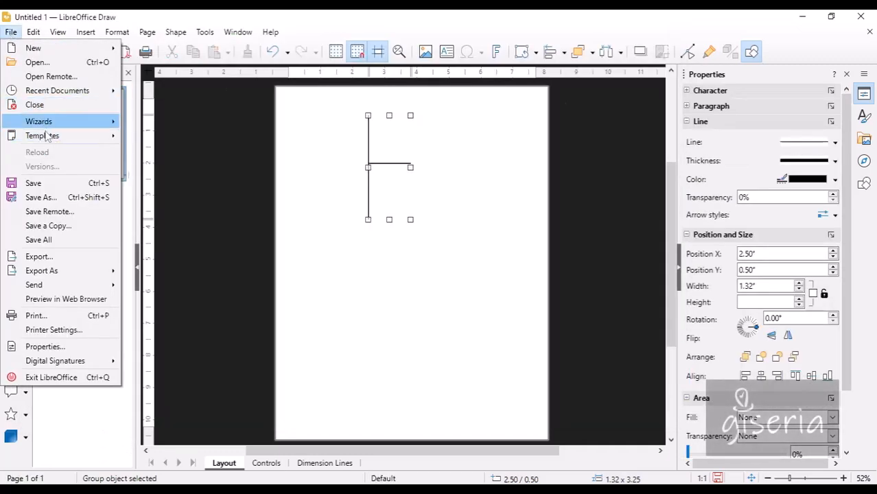
{"action": "left_click", "coordinate": [53, 185]}
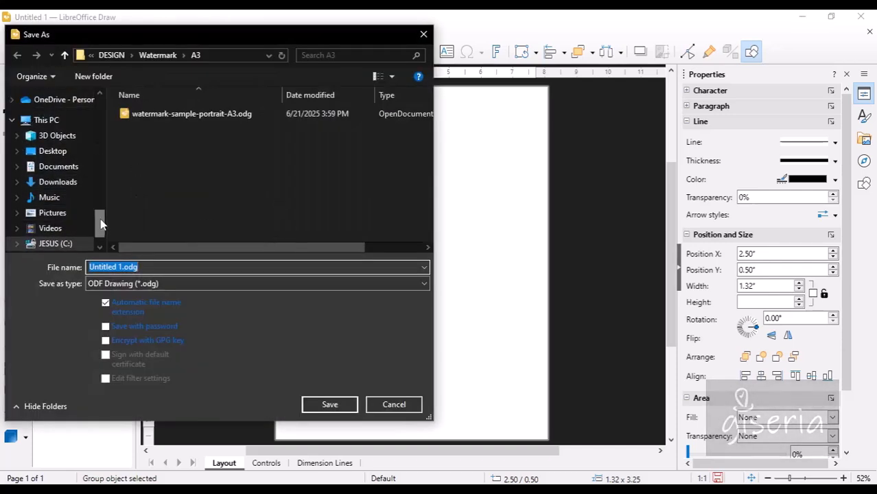
{"action": "left_click_drag", "start_coordinate": [98, 221], "coordinate": [98, 182]}
{"action": "left_click", "coordinate": [61, 218]}
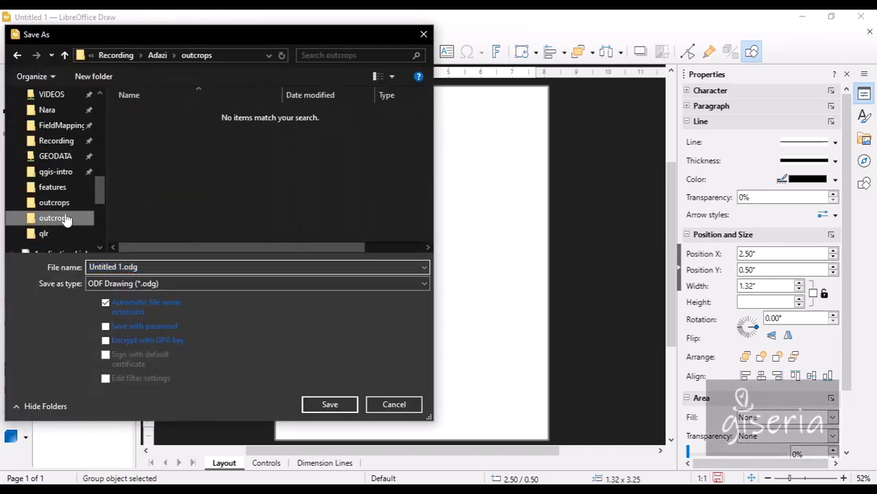
{"action": "left_click", "coordinate": [175, 56]}
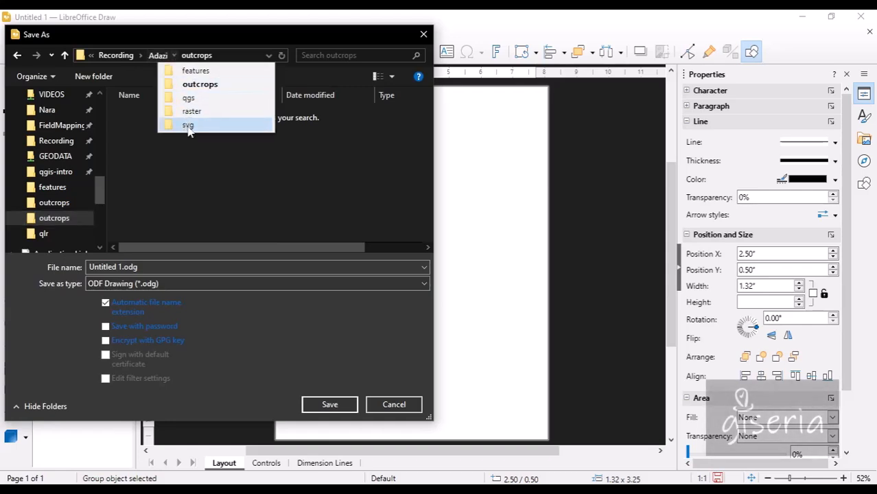
{"action": "left_click", "coordinate": [189, 124]}
{"action": "left_click", "coordinate": [134, 268]}
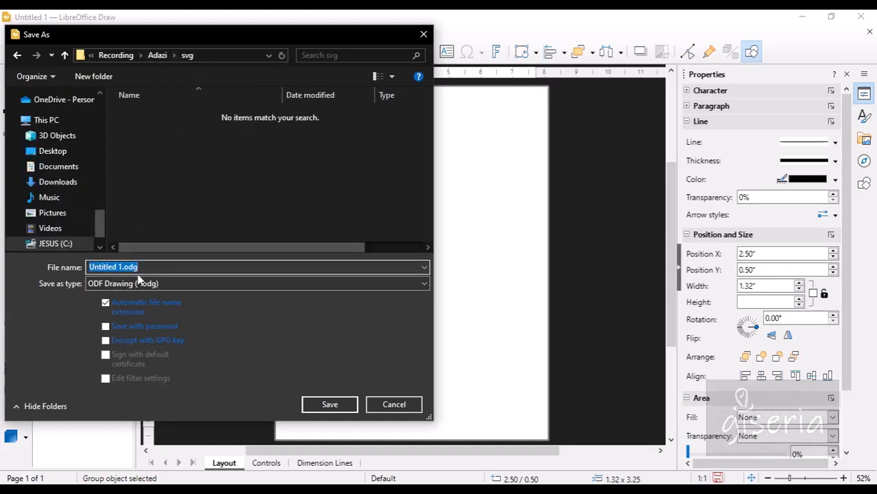
{"action": "type", "text": "bedding"}
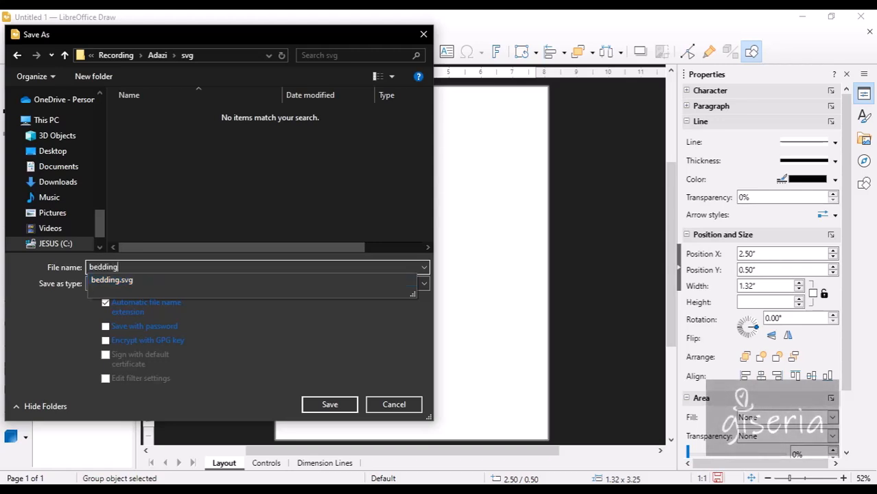
{"action": "left_click", "coordinate": [64, 322]}
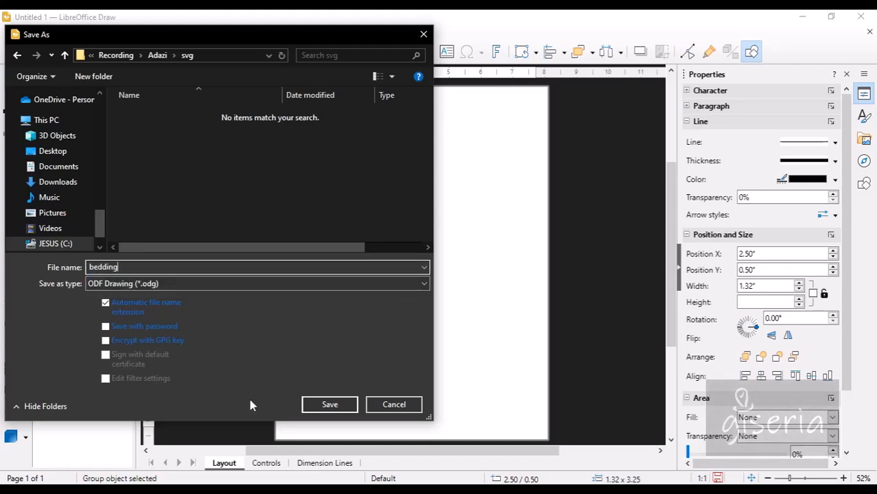
{"action": "left_click", "coordinate": [342, 406]}
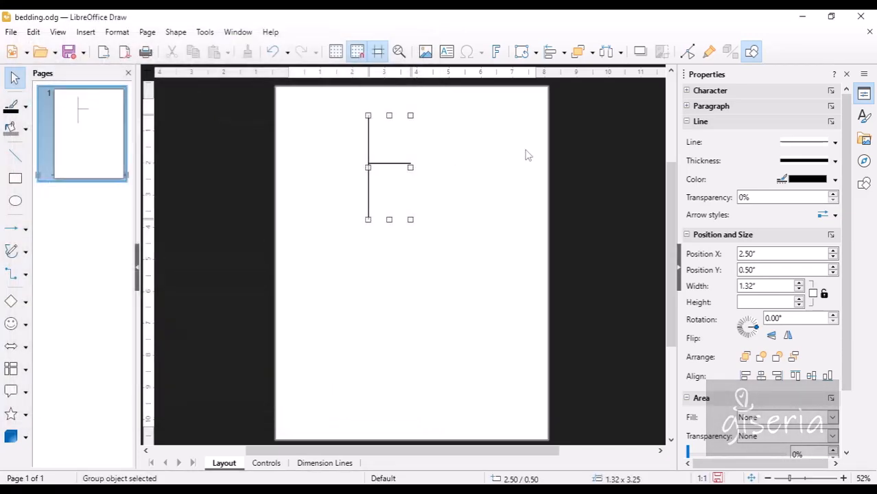
Close LibreOffice Draw and open bedding.svg in Microsoft Edge via Choose another app.
{"action": "left_click", "coordinate": [860, 16]}
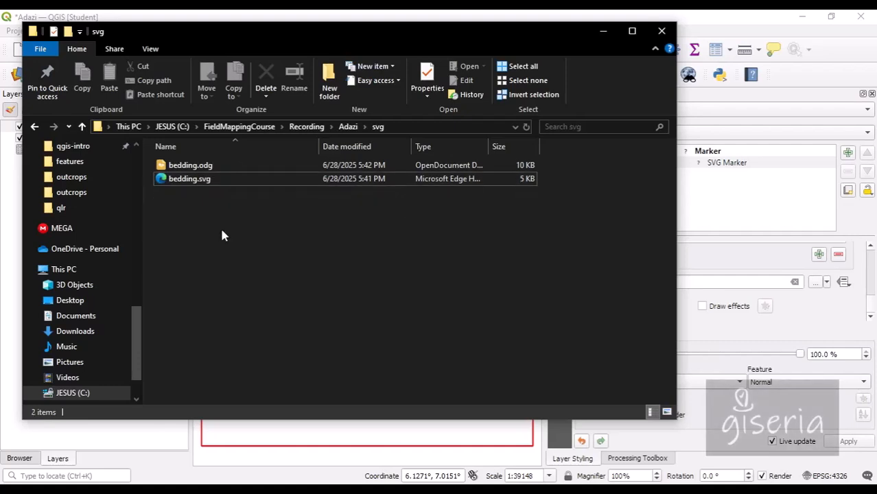
{"action": "left_click", "coordinate": [206, 179]}
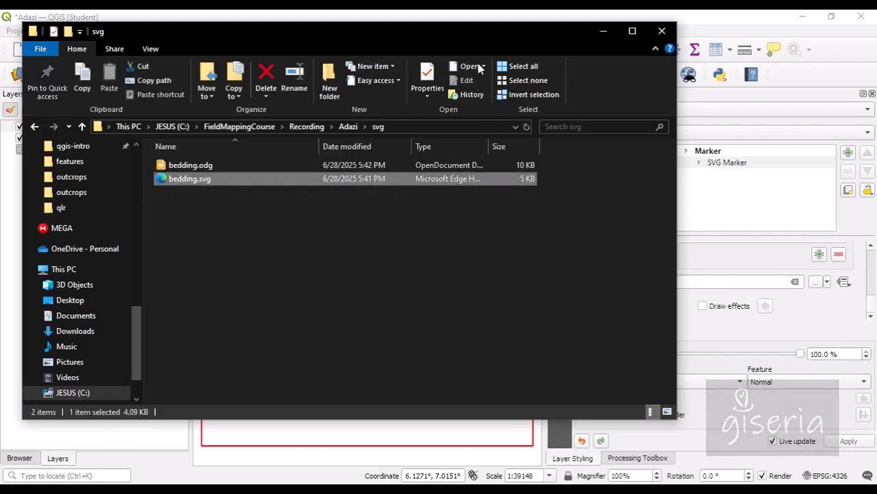
{"action": "left_click", "coordinate": [485, 68]}
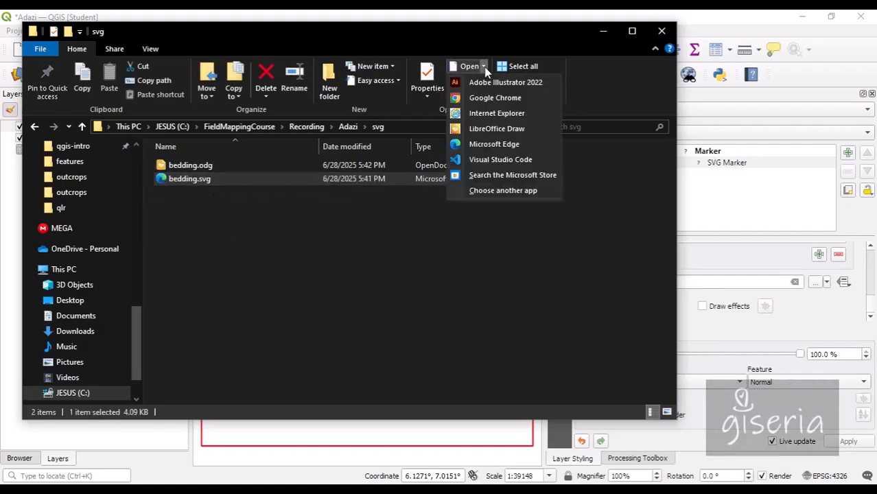
{"action": "left_click", "coordinate": [503, 114]}
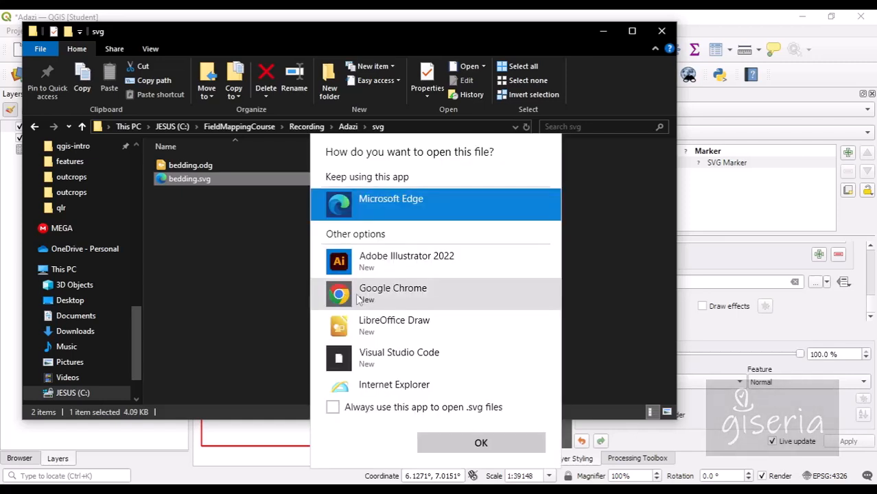
{"action": "left_click", "coordinate": [469, 442]}
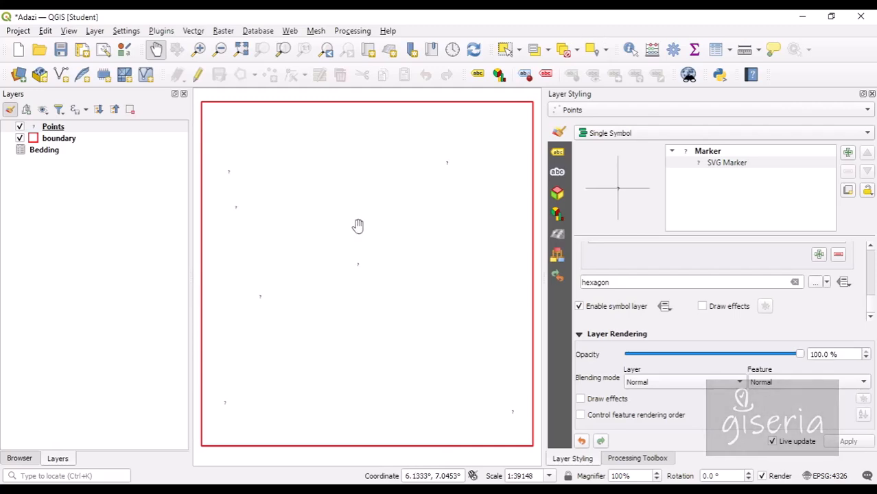
Replace the hexagon marker image with bedding.svg from the Adazi svg folder.
{"action": "left_click", "coordinate": [817, 284]}
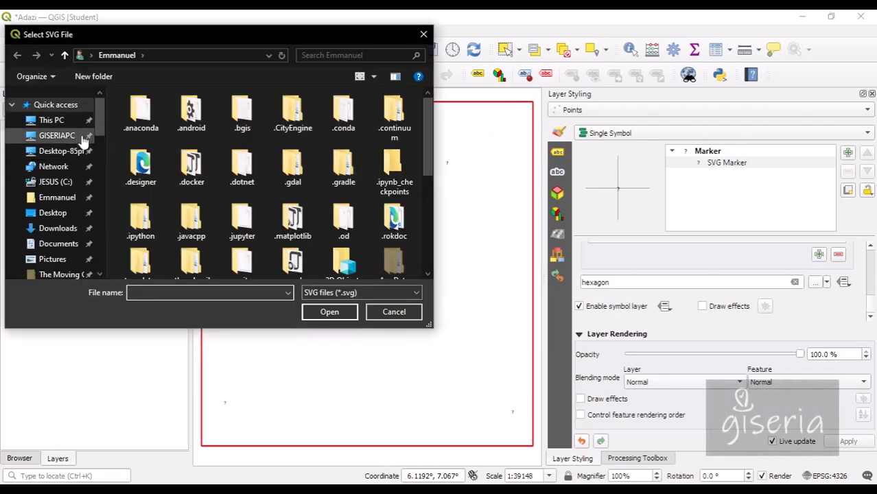
{"action": "scroll", "coordinate": [62, 165], "scroll_direction": "down", "scroll_amount": 10}
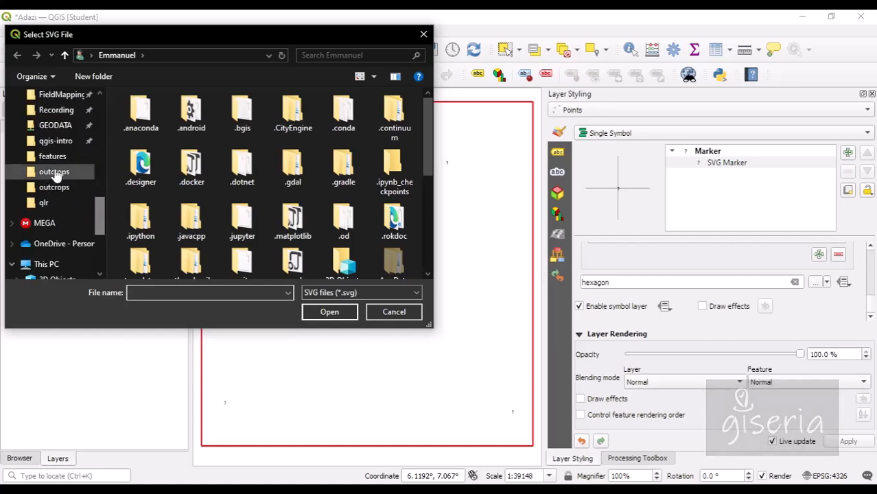
{"action": "left_click", "coordinate": [69, 187]}
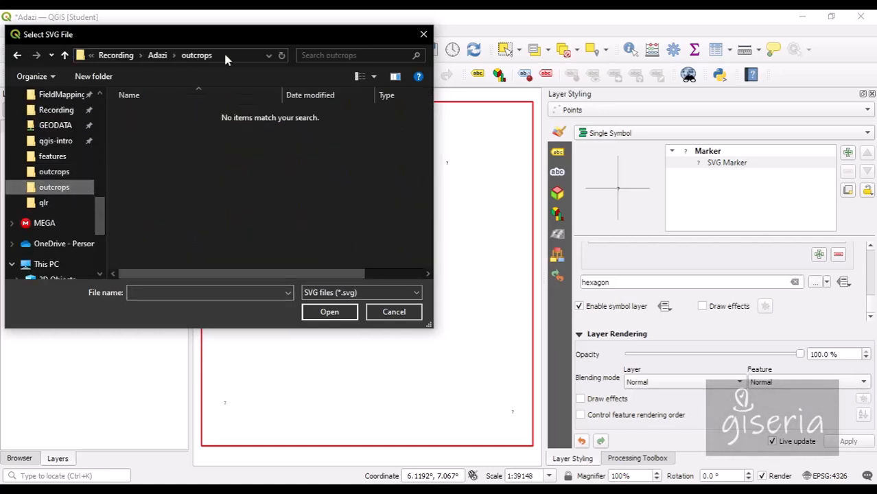
{"action": "left_click", "coordinate": [176, 55]}
{"action": "left_click", "coordinate": [184, 124]}
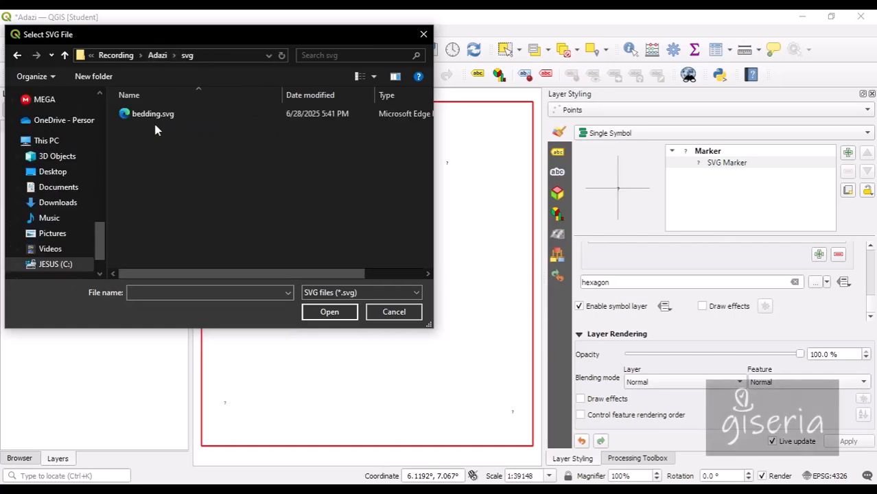
{"action": "double_click", "coordinate": [157, 123]}
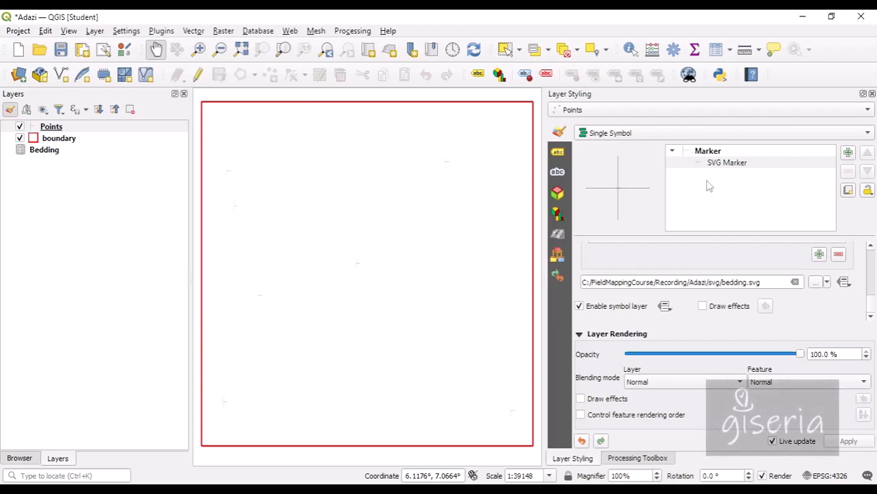
Set the whole marker symbol's colour to the black standard swatch.
{"action": "left_click", "coordinate": [708, 152]}
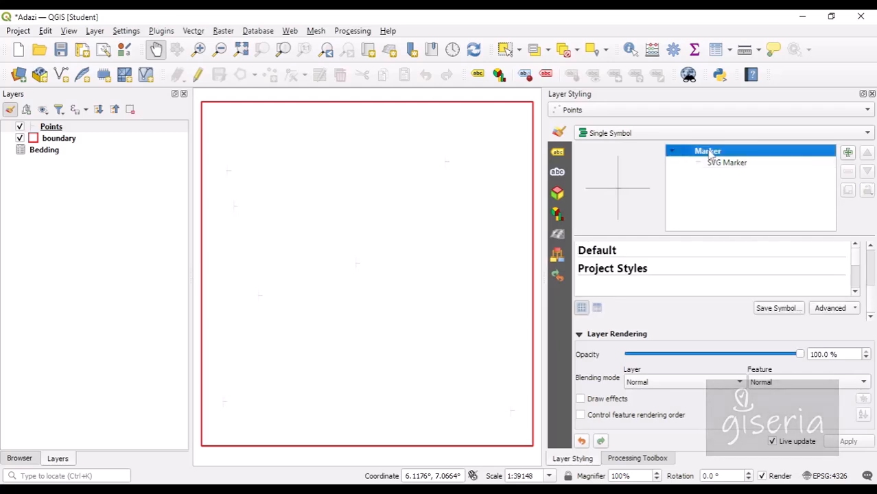
{"action": "left_click_drag", "start_coordinate": [873, 284], "coordinate": [874, 265]}
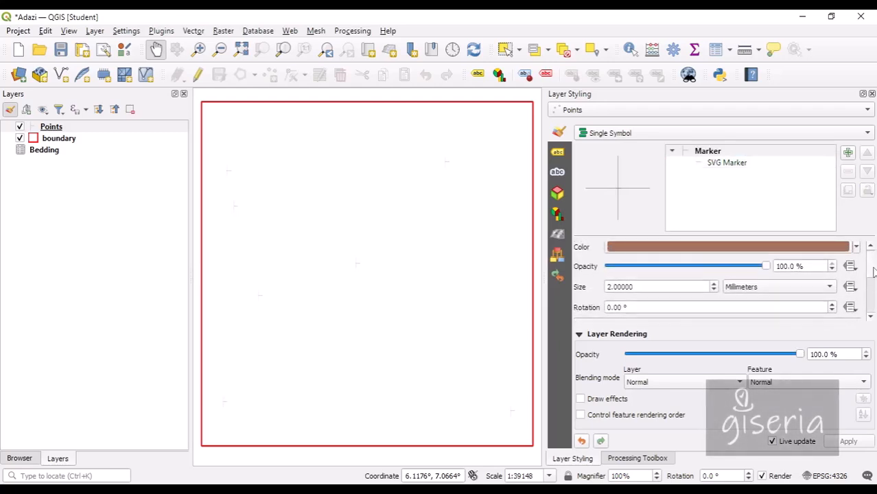
{"action": "left_click", "coordinate": [856, 247]}
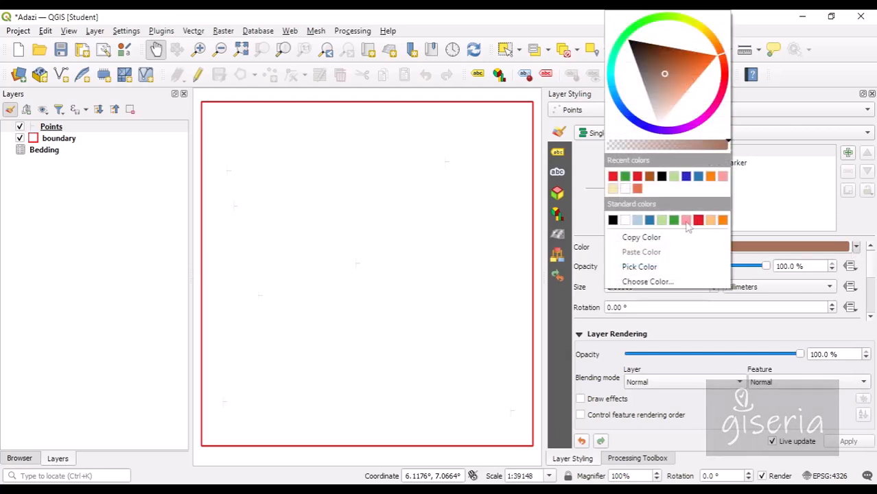
{"action": "left_click", "coordinate": [613, 220]}
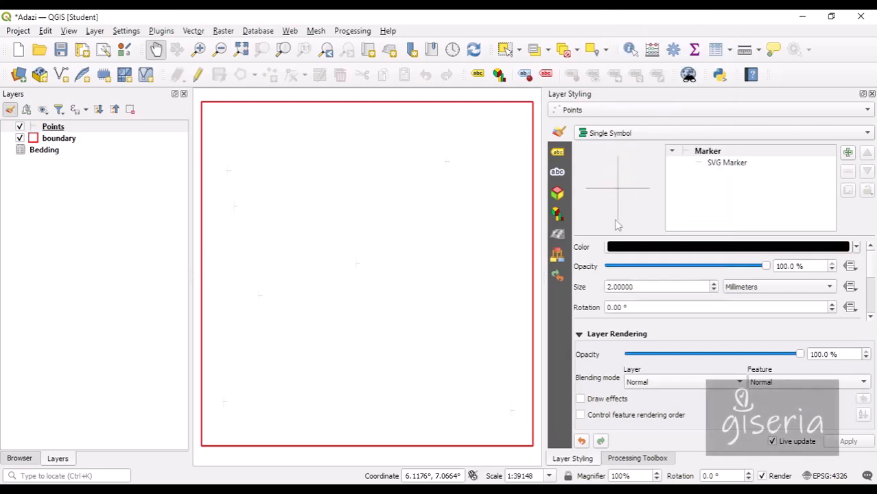
Set the bedding marker size to 6 mm.
{"action": "left_click", "coordinate": [715, 285]}
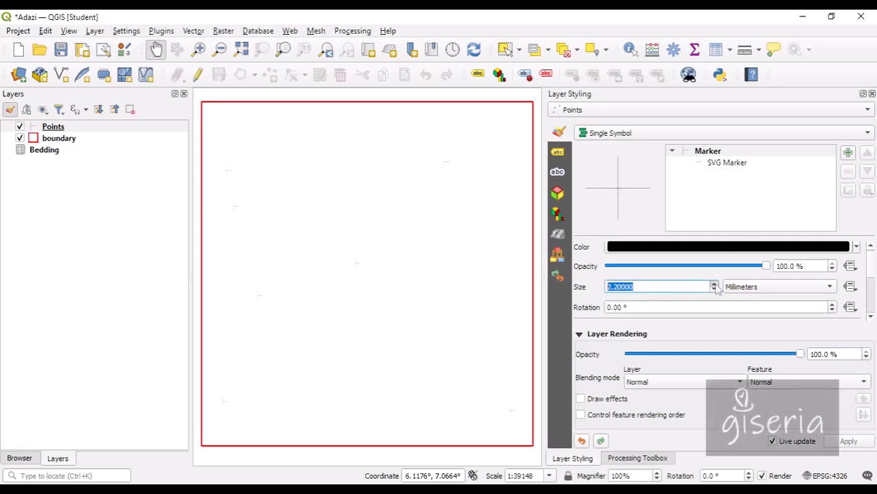
{"action": "scroll", "coordinate": [716, 288], "scroll_direction": "up", "scroll_amount": 11}
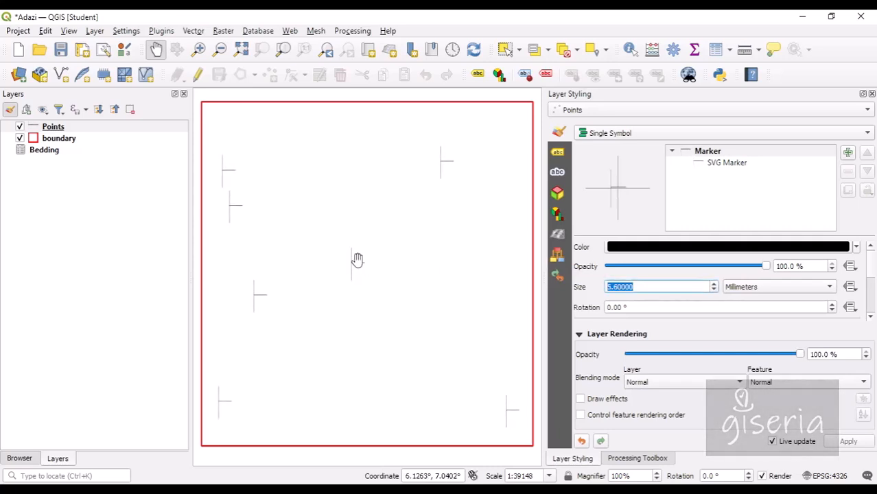
{"action": "left_click_drag", "start_coordinate": [333, 198], "coordinate": [357, 201]}
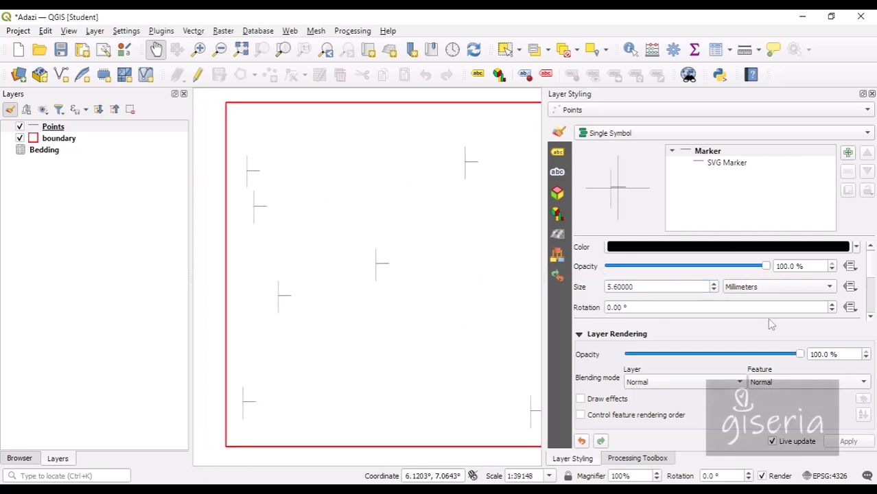
{"action": "left_click_drag", "start_coordinate": [873, 272], "coordinate": [873, 272]}
{"action": "left_click_drag", "start_coordinate": [709, 288], "coordinate": [549, 288]}
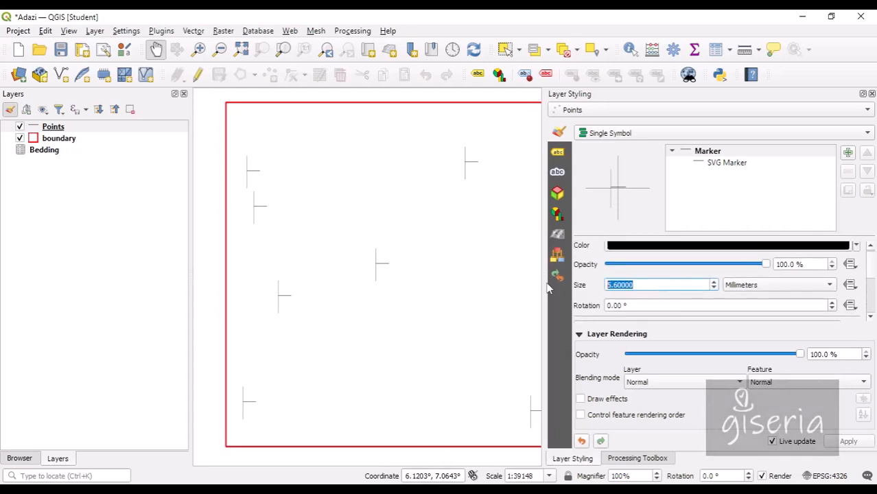
{"action": "type", "text": "8"}
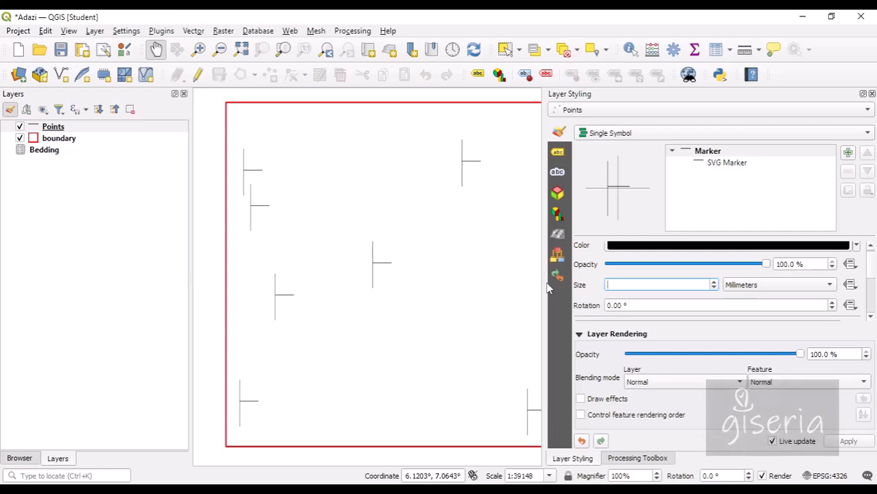
{"action": "type", "text": "6"}
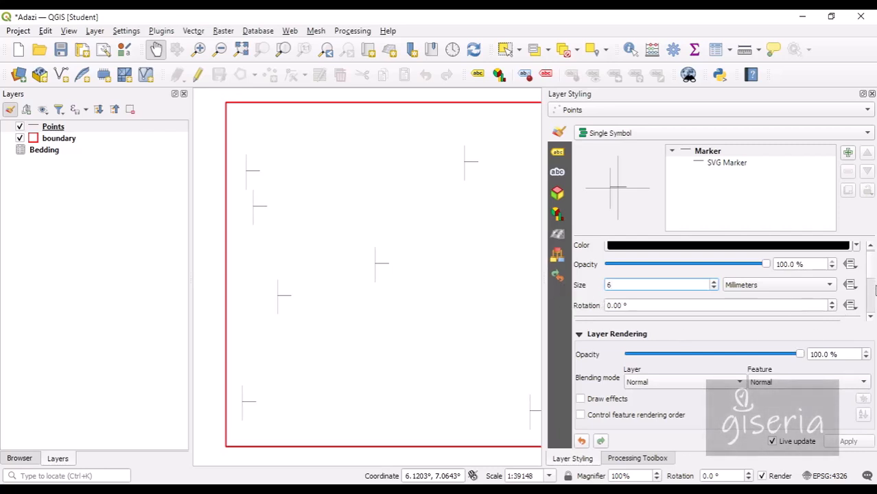
{"action": "key", "text": "Return"}
{"action": "scroll", "coordinate": [873, 275], "scroll_direction": "down", "scroll_amount": 2}
{"action": "scroll", "coordinate": [873, 268], "scroll_direction": "up", "scroll_amount": 2}
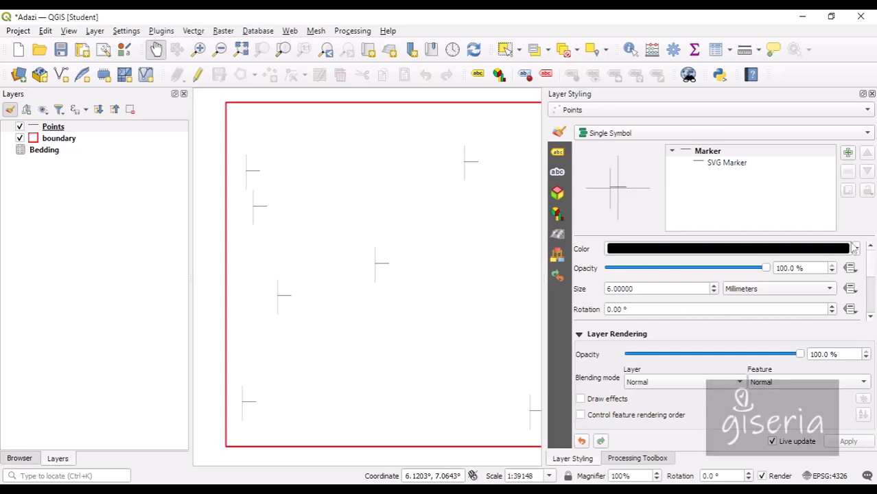
Inspect the SVG Marker layer's settings: 6 mm width, matching height, fill and stroke.
{"action": "left_click", "coordinate": [742, 169]}
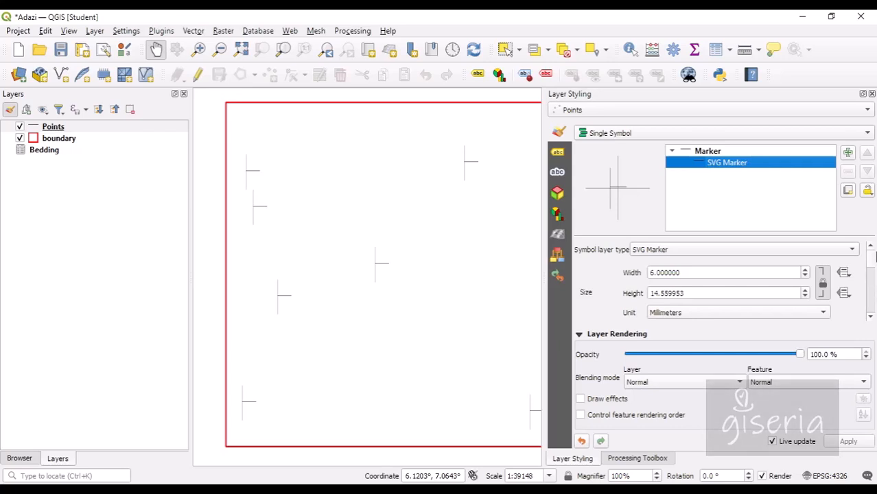
{"action": "left_click_drag", "start_coordinate": [872, 265], "coordinate": [873, 275]}
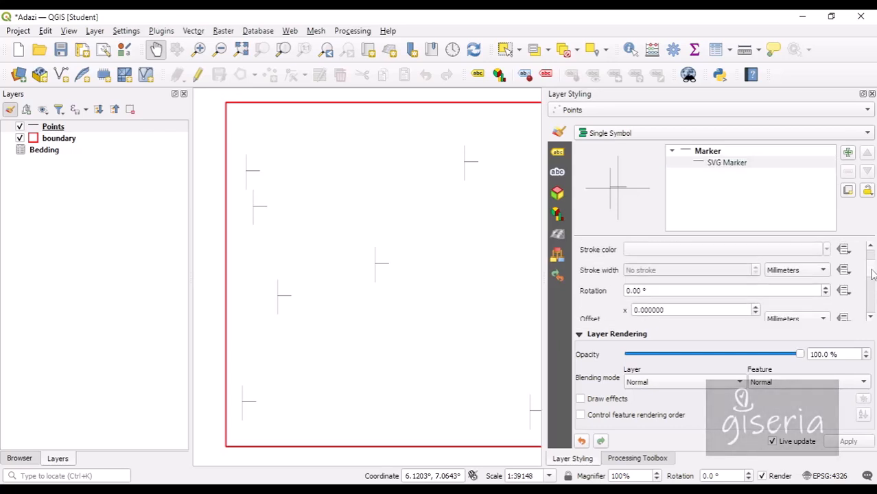
{"action": "scroll", "coordinate": [872, 274], "scroll_direction": "up", "scroll_amount": 2}
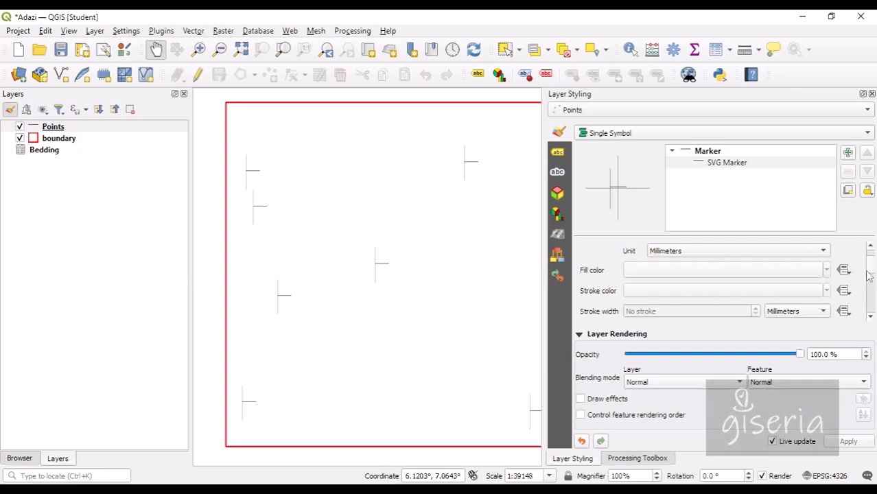
{"action": "mouse_move", "coordinate": [870, 275]}
{"action": "left_mouse_down"}
{"action": "mouse_move", "coordinate": [873, 261]}
{"action": "mouse_move", "coordinate": [873, 283]}
{"action": "mouse_move", "coordinate": [876, 263]}
{"action": "left_mouse_up"}
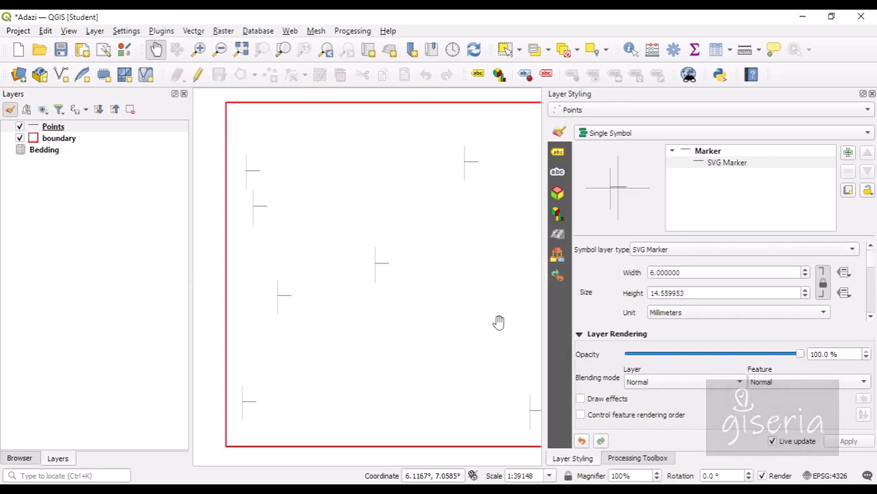
{"action": "key", "text": "alt+Tab"}
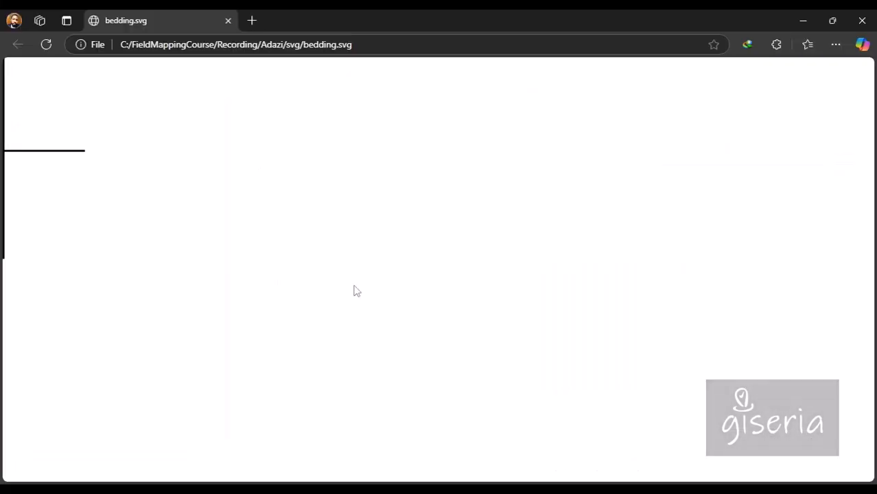
{"action": "left_click", "coordinate": [228, 21]}
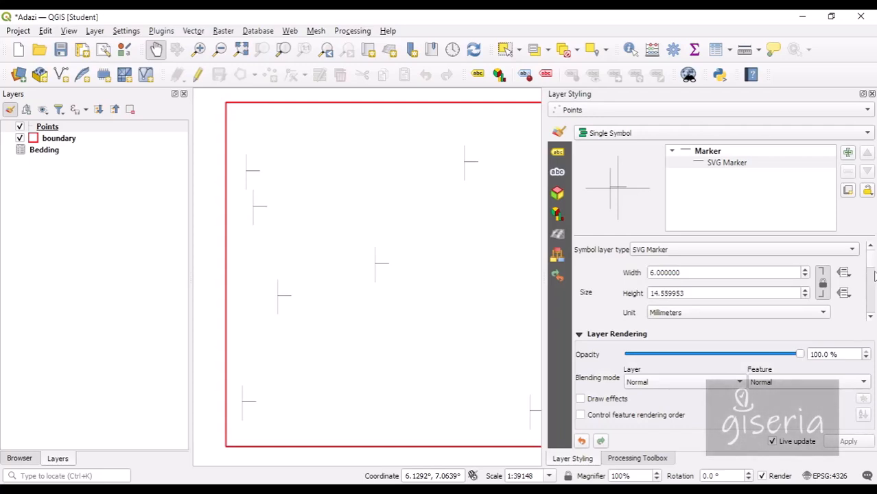
{"action": "scroll", "coordinate": [874, 274], "scroll_direction": "down", "scroll_amount": 5}
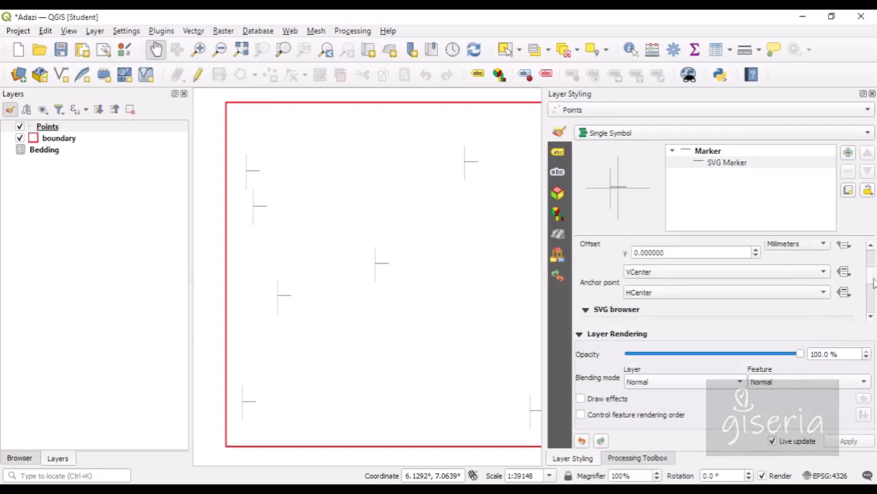
{"action": "left_click_drag", "start_coordinate": [874, 283], "coordinate": [873, 276]}
{"action": "scroll", "coordinate": [873, 274], "scroll_direction": "down", "scroll_amount": 2}
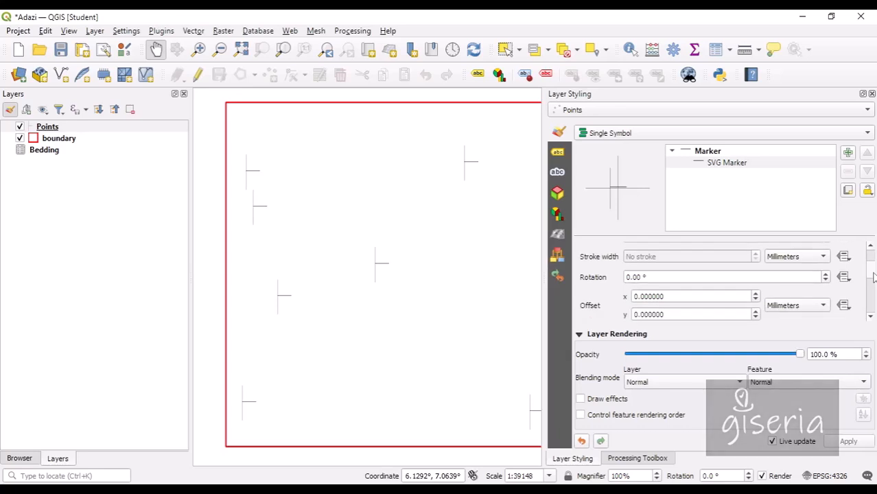
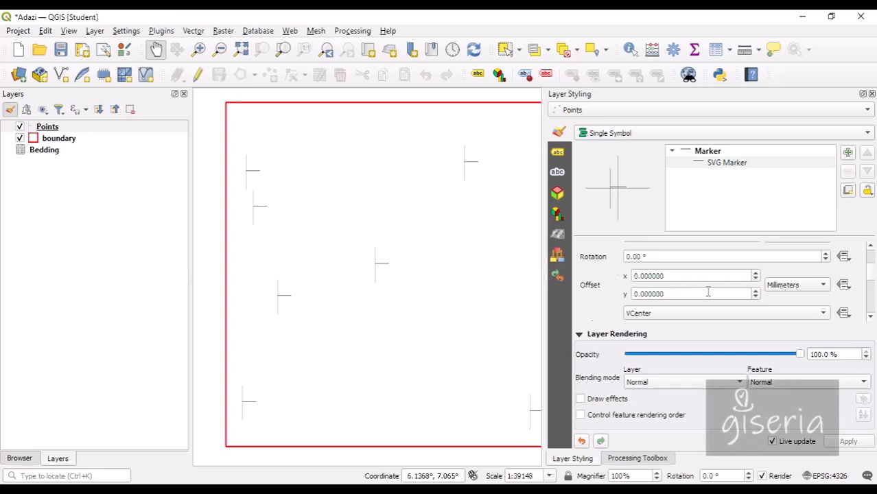
Offset the bedding SVG markers 2.8 mm horizontally and 0.6 mm vertically.
{"action": "left_click", "coordinate": [755, 274]}
{"action": "left_click", "coordinate": [755, 273]}
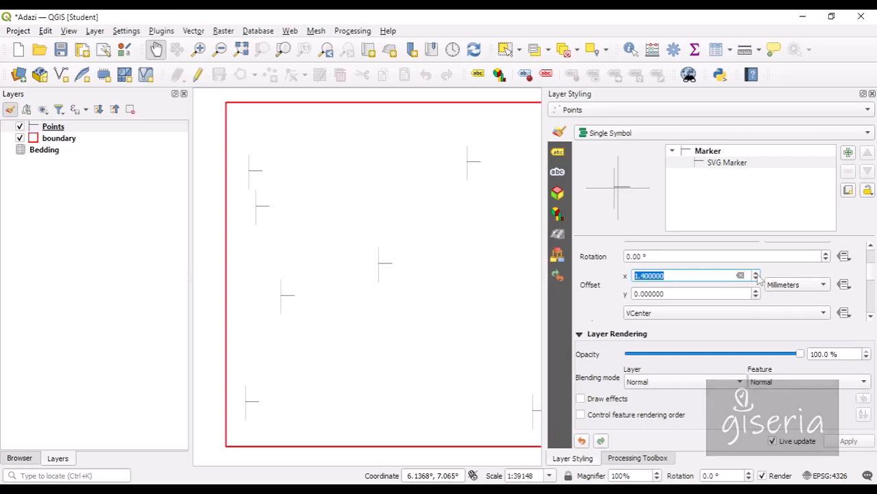
{"action": "left_click", "coordinate": [755, 273]}
{"action": "left_click", "coordinate": [755, 273]}
{"action": "left_click", "coordinate": [755, 273]}
{"action": "left_click", "coordinate": [754, 273]}
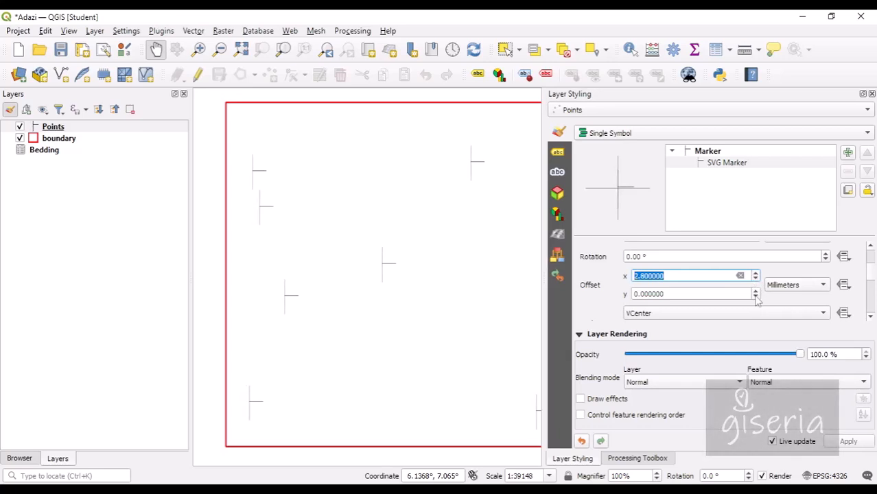
{"action": "left_click", "coordinate": [755, 298]}
{"action": "left_click", "coordinate": [755, 290]}
{"action": "left_click", "coordinate": [755, 291]}
{"action": "left_click", "coordinate": [755, 290]}
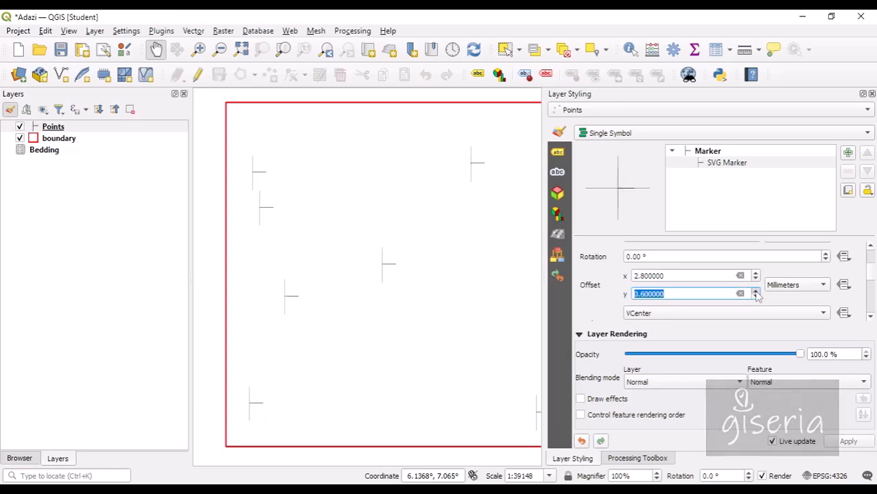
{"action": "left_click", "coordinate": [755, 291]}
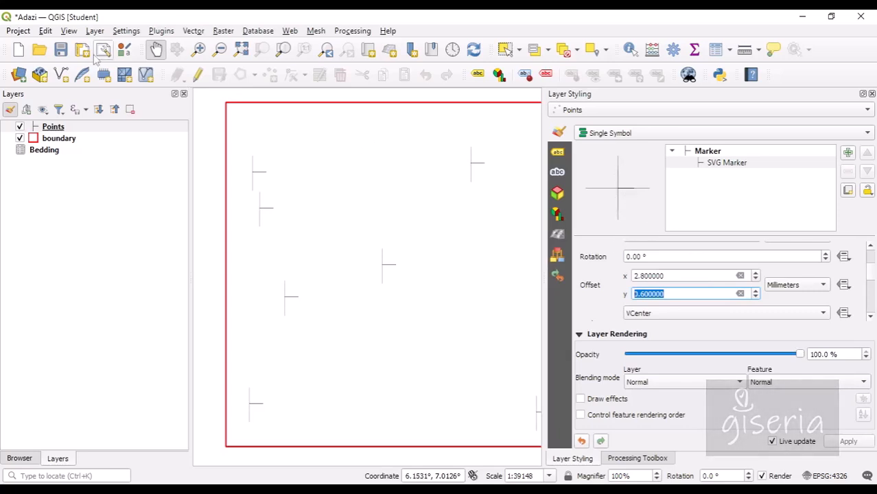
Save the Adazi project and bring up the whole marker symbol's settings.
{"action": "left_click", "coordinate": [64, 54]}
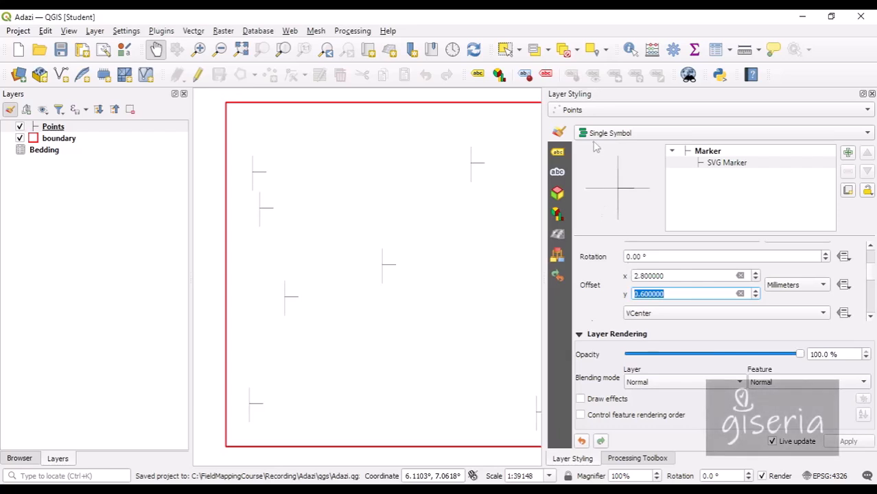
{"action": "left_click", "coordinate": [709, 153]}
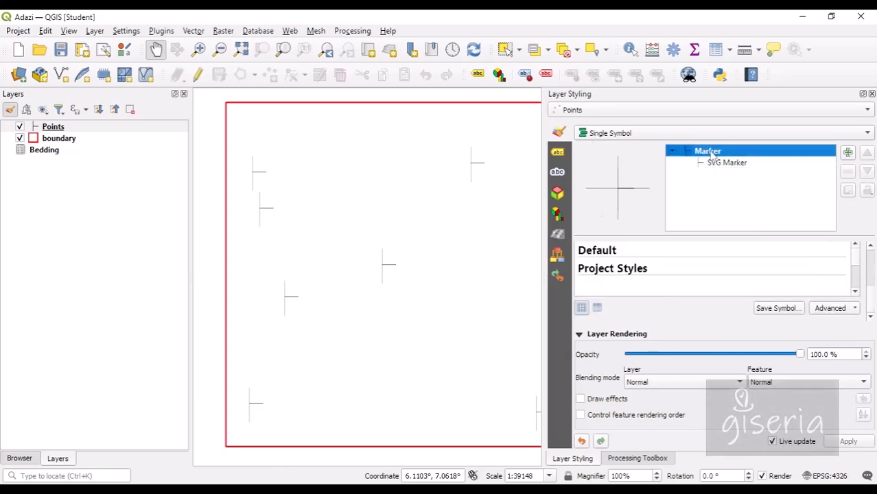
{"action": "left_click_drag", "start_coordinate": [874, 298], "coordinate": [874, 274]}
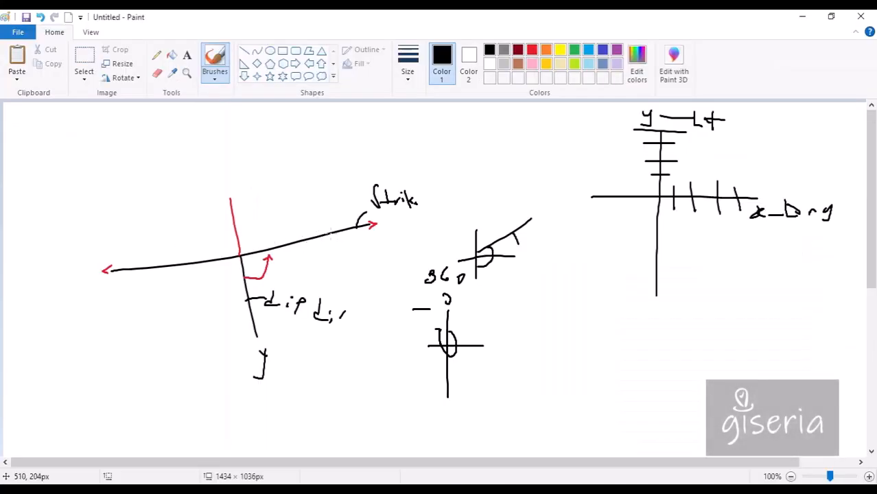
Minimize the Paint strike-dip sketch to get back to QGIS.
{"action": "left_click", "coordinate": [802, 16]}
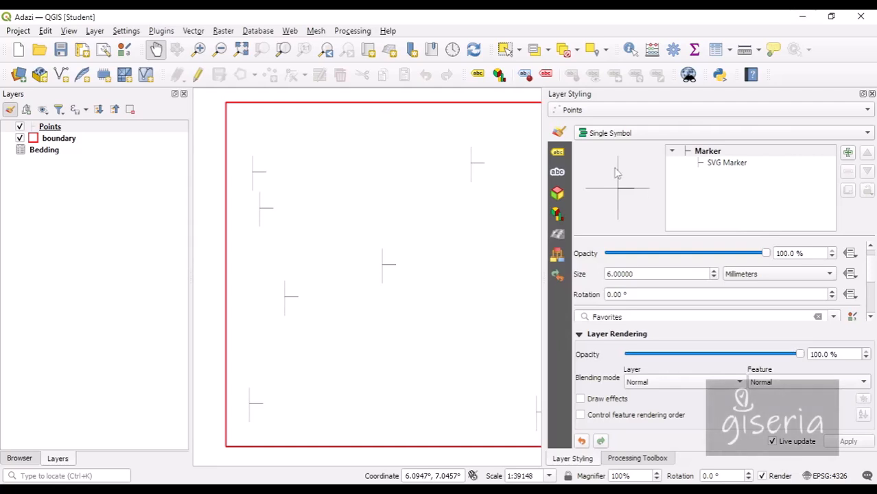
Build a data-defined rotation expression from the strike field, checking its sample values.
{"action": "left_click", "coordinate": [850, 294]}
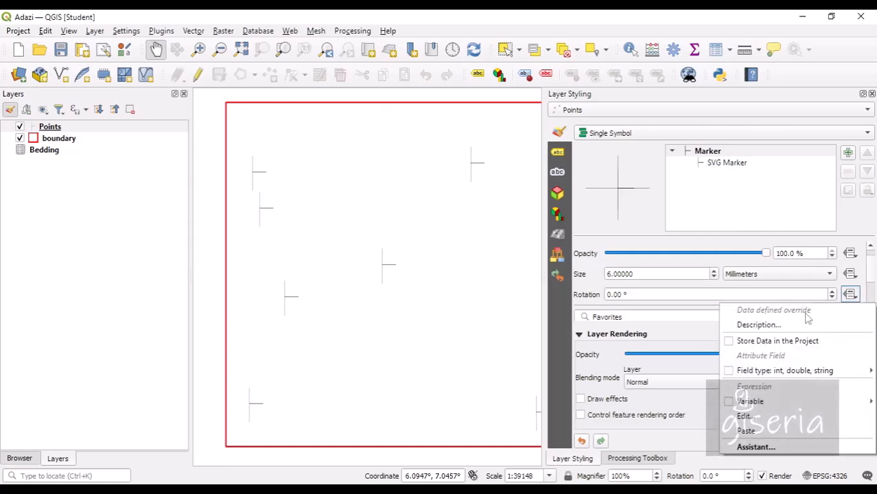
{"action": "left_click", "coordinate": [758, 419]}
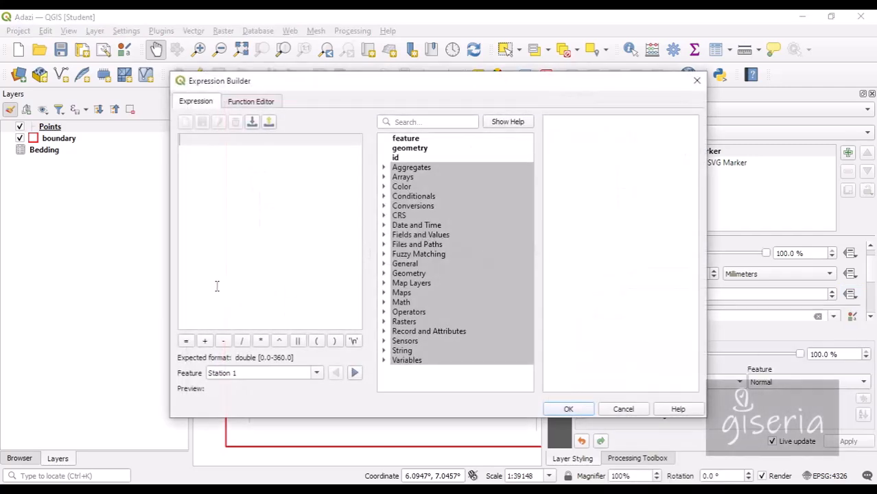
{"action": "left_click", "coordinate": [186, 341]}
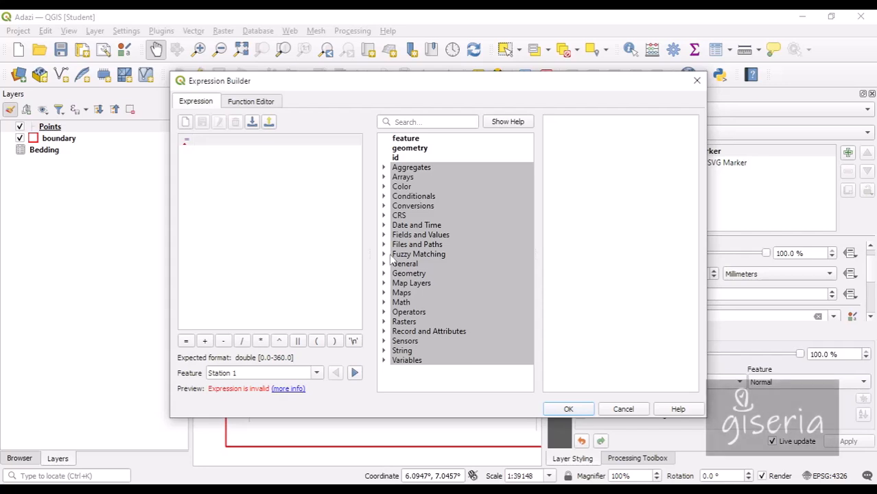
{"action": "left_click", "coordinate": [384, 235]}
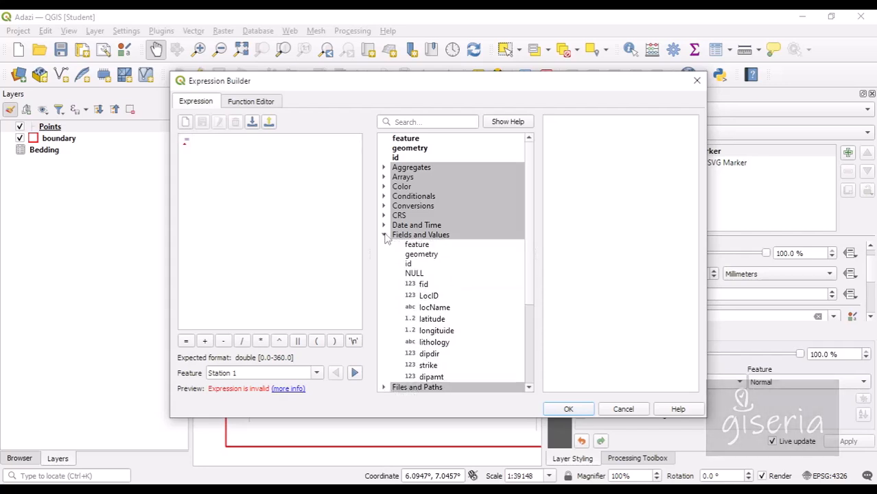
{"action": "double_click", "coordinate": [427, 365]}
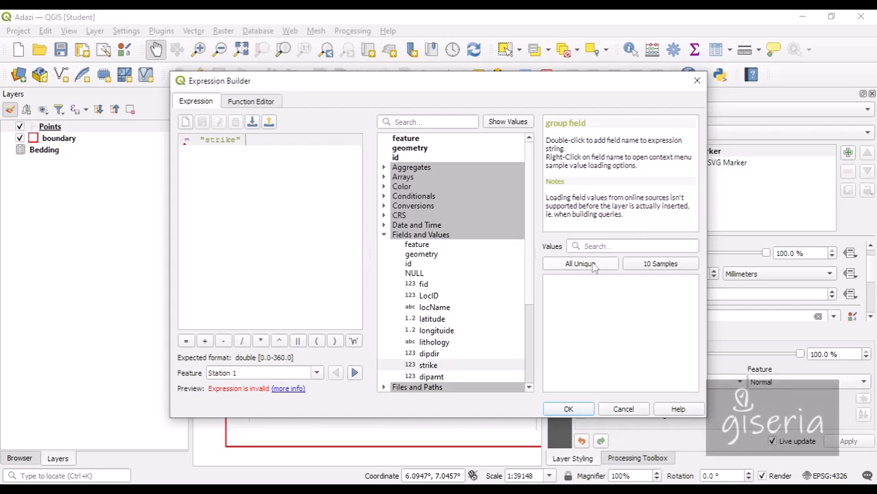
{"action": "left_click", "coordinate": [652, 267]}
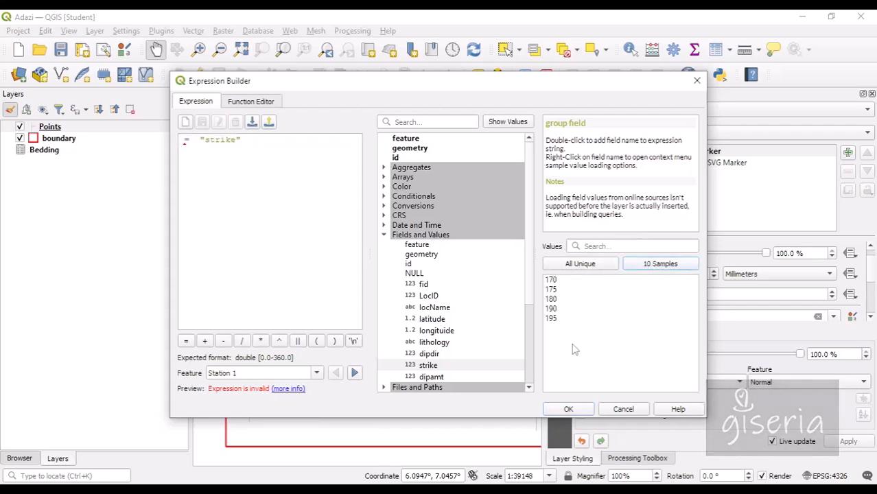
{"action": "left_click", "coordinate": [559, 288]}
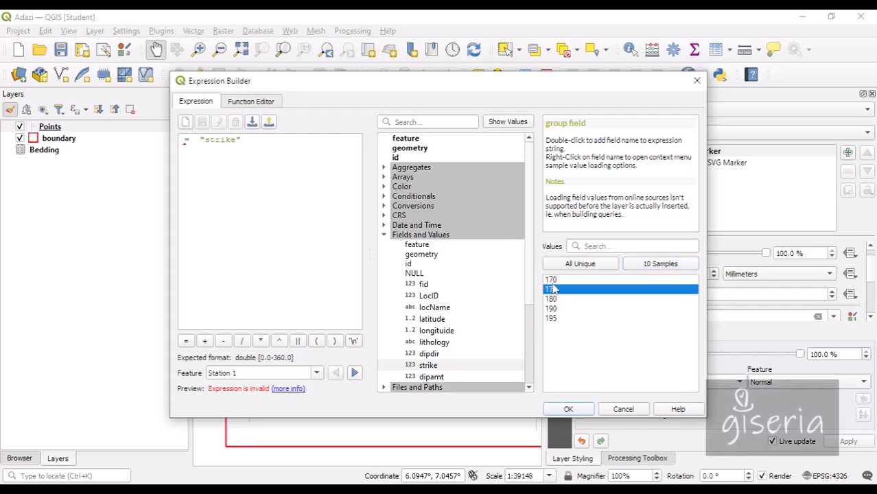
{"action": "left_click", "coordinate": [559, 318]}
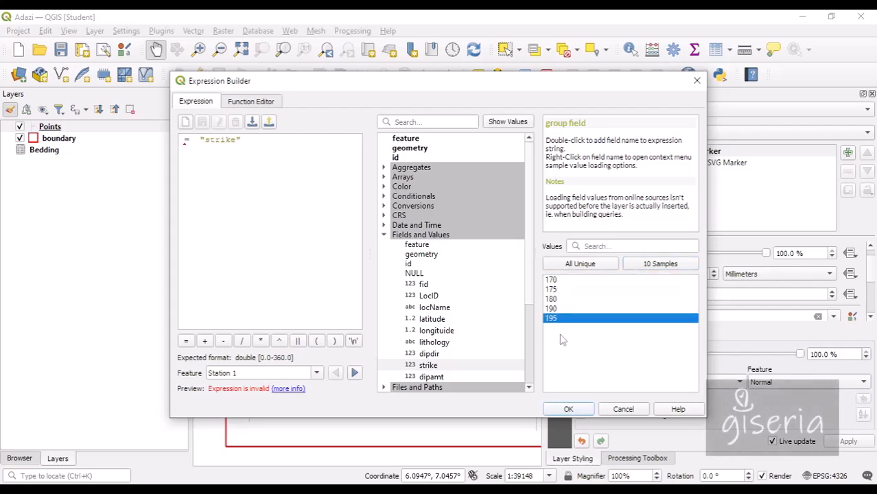
{"action": "left_click", "coordinate": [578, 414]}
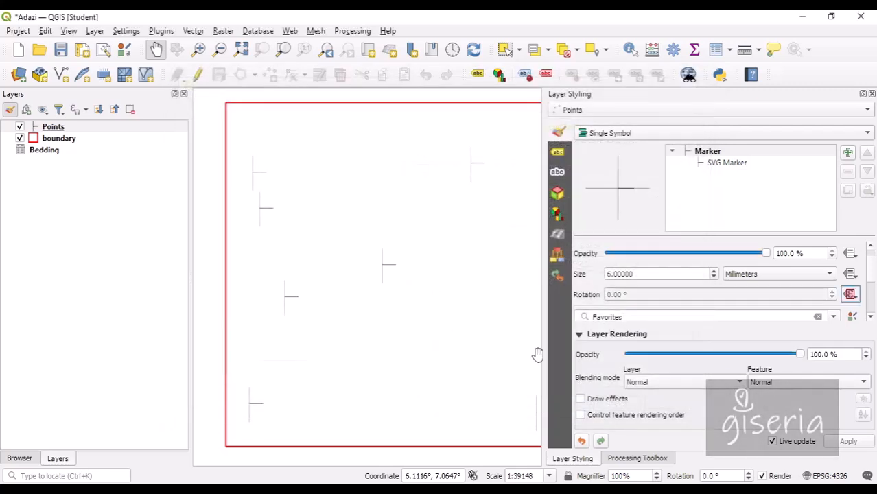
{"action": "left_click_drag", "start_coordinate": [470, 286], "coordinate": [432, 282]}
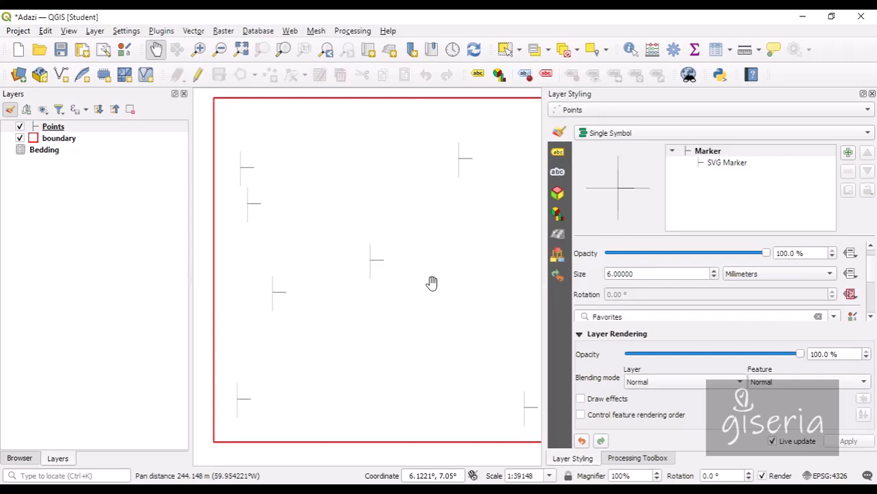
Remove the stray '=' so marker rotation uses just the "strike" field.
{"action": "left_click", "coordinate": [850, 294]}
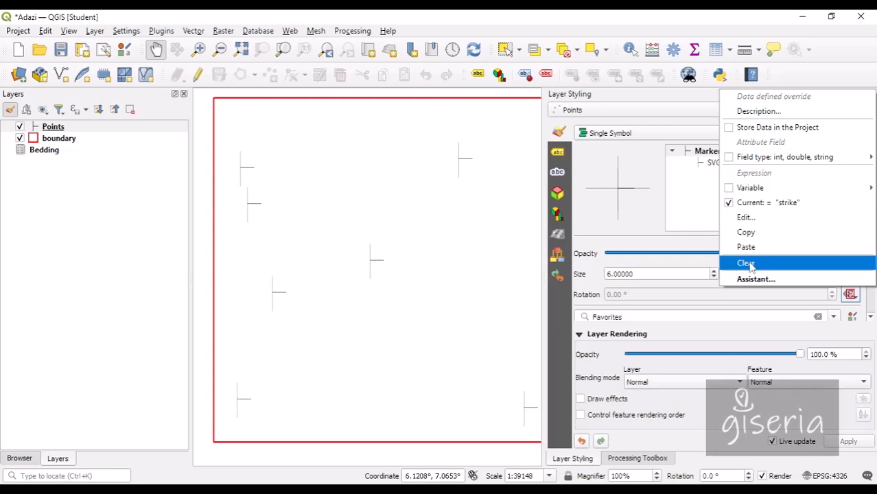
{"action": "mouse_move", "coordinate": [751, 192]}
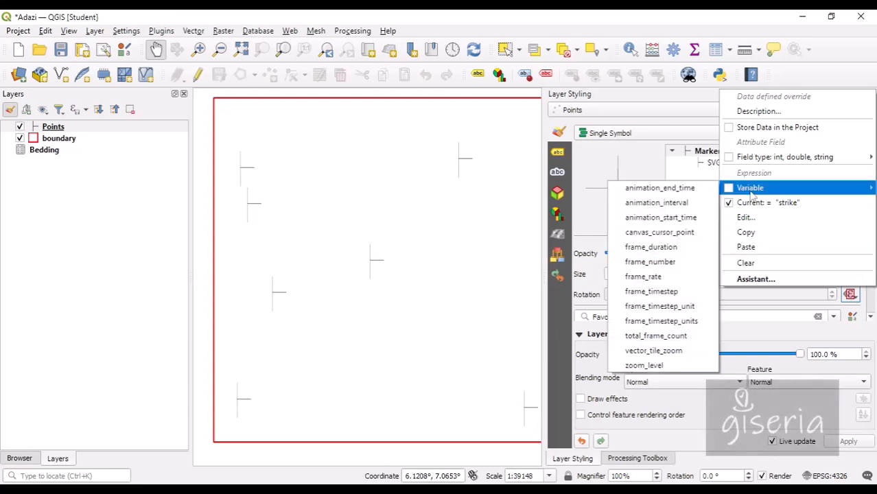
{"action": "left_click", "coordinate": [754, 219]}
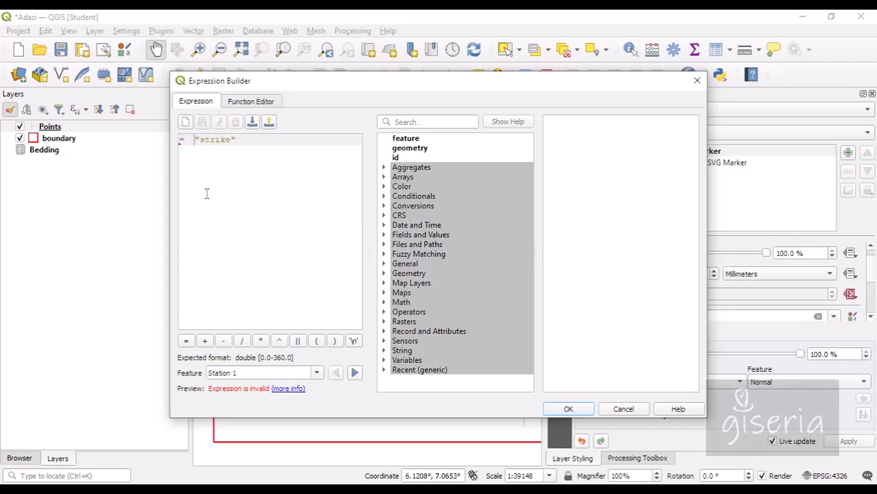
{"action": "key", "text": "BackSpace"}
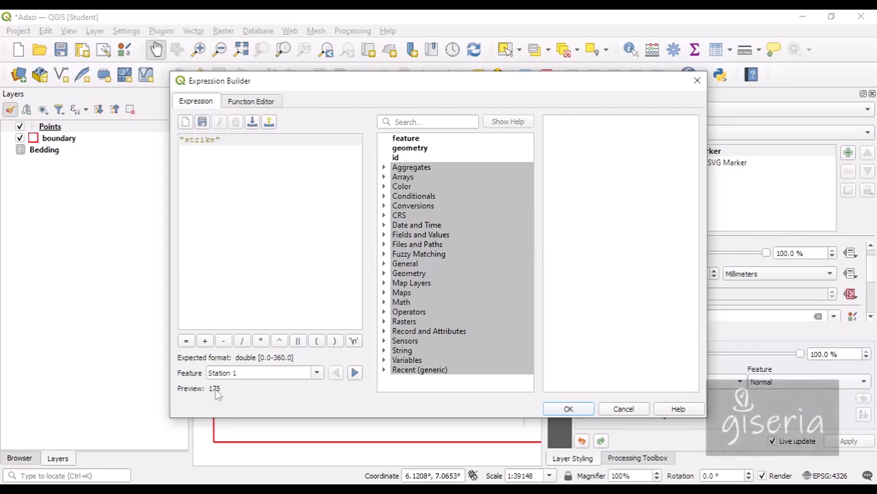
{"action": "left_click", "coordinate": [568, 409]}
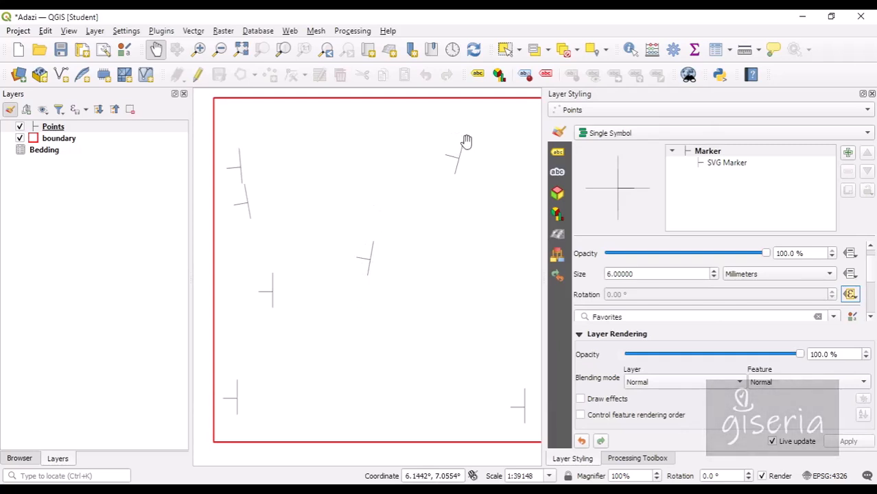
Open the docked Points attribute table, zoom to Station 1, then close the table.
{"action": "right_click", "coordinate": [49, 128]}
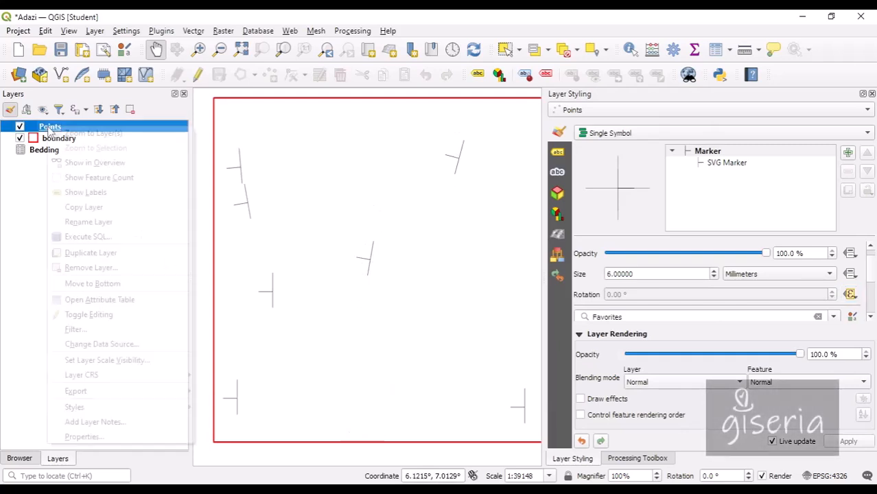
{"action": "left_click", "coordinate": [102, 300]}
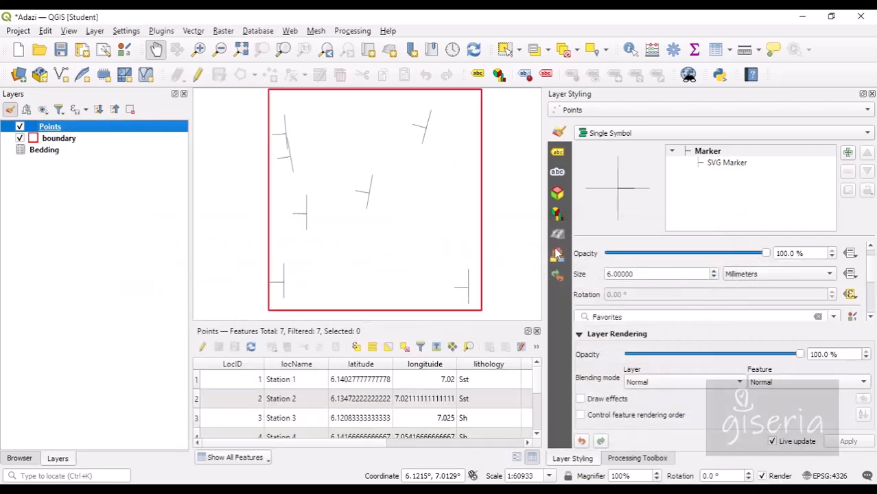
{"action": "left_click", "coordinate": [563, 245]}
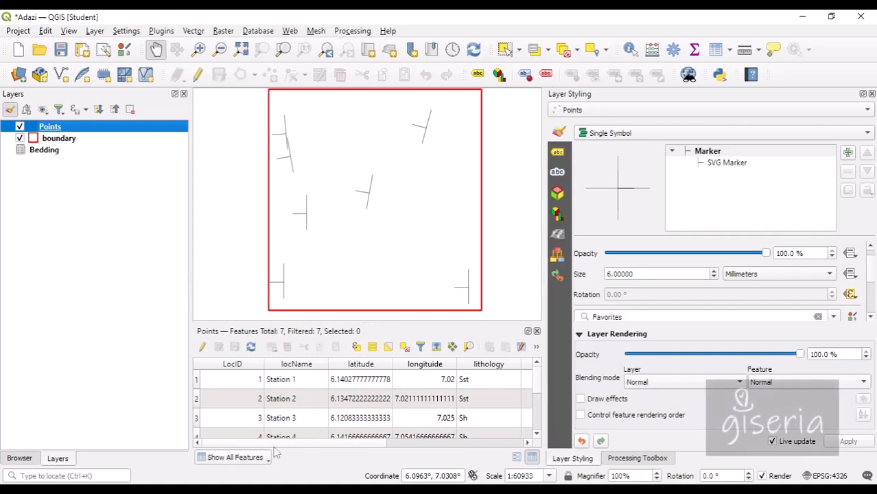
{"action": "left_click_drag", "start_coordinate": [275, 452], "coordinate": [404, 452]}
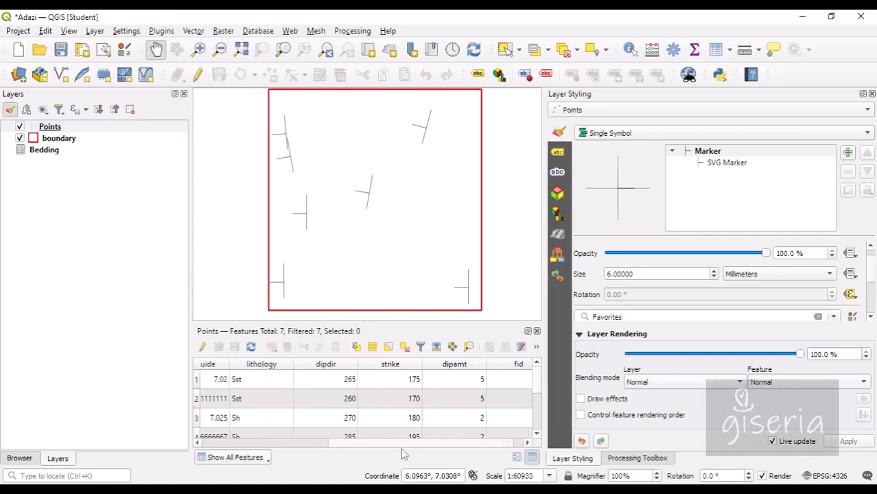
{"action": "left_click", "coordinate": [198, 380]}
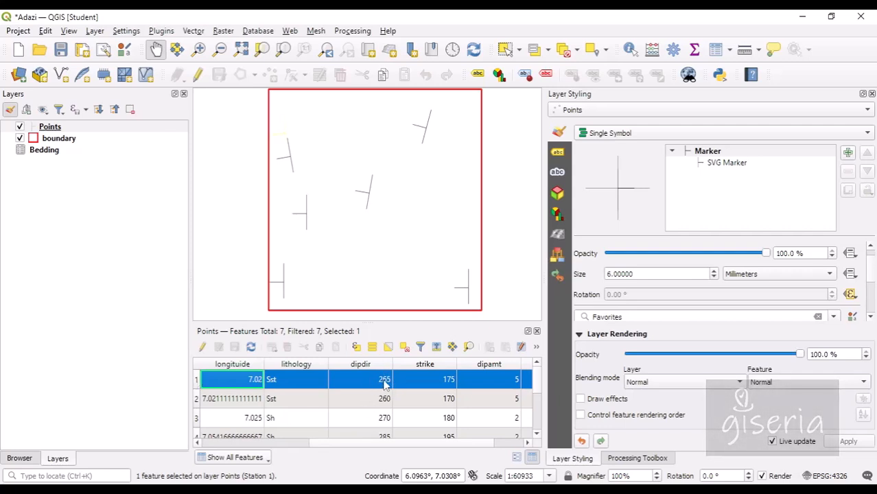
{"action": "left_click", "coordinate": [470, 348]}
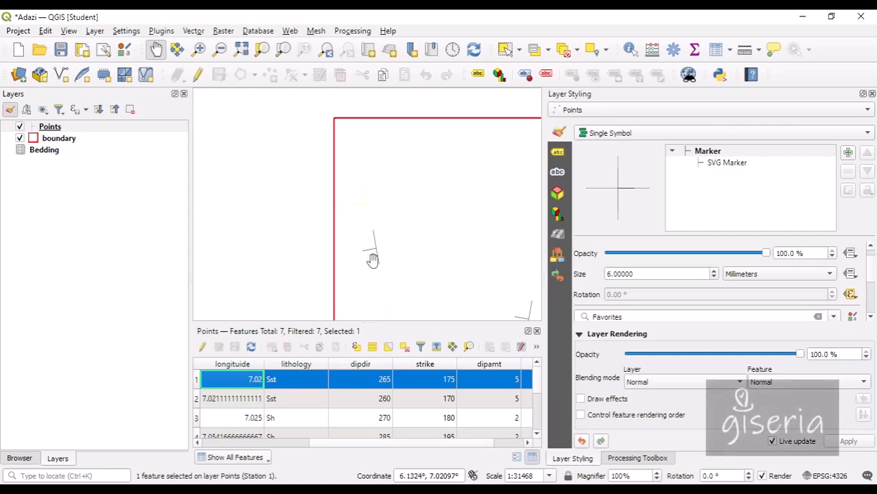
{"action": "scroll", "coordinate": [437, 405], "scroll_direction": "down", "scroll_amount": 2}
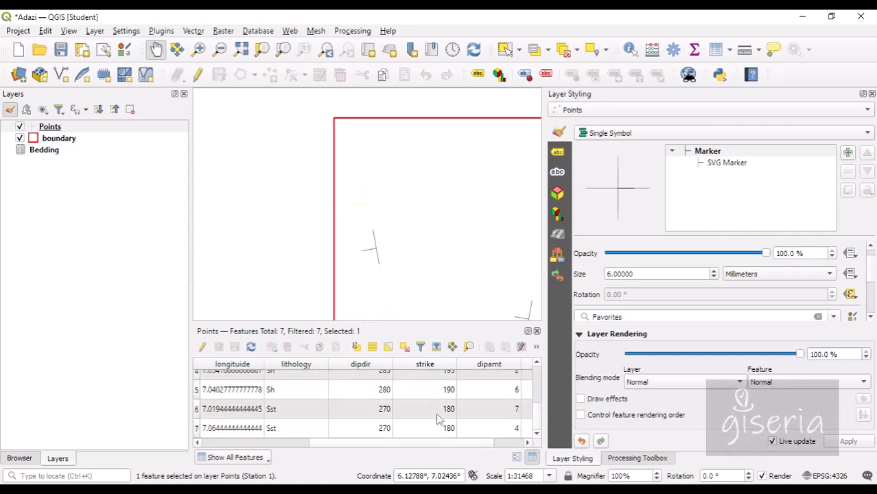
{"action": "scroll", "coordinate": [427, 410], "scroll_direction": "up", "scroll_amount": 2}
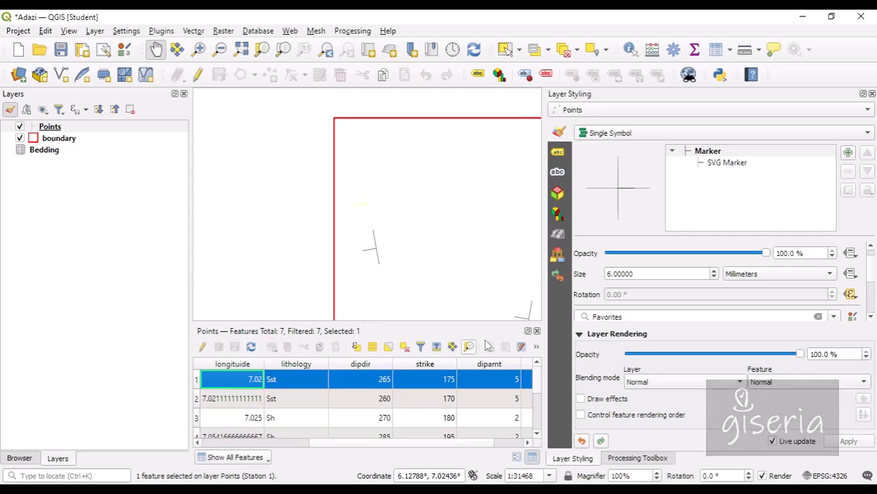
{"action": "left_click", "coordinate": [536, 331]}
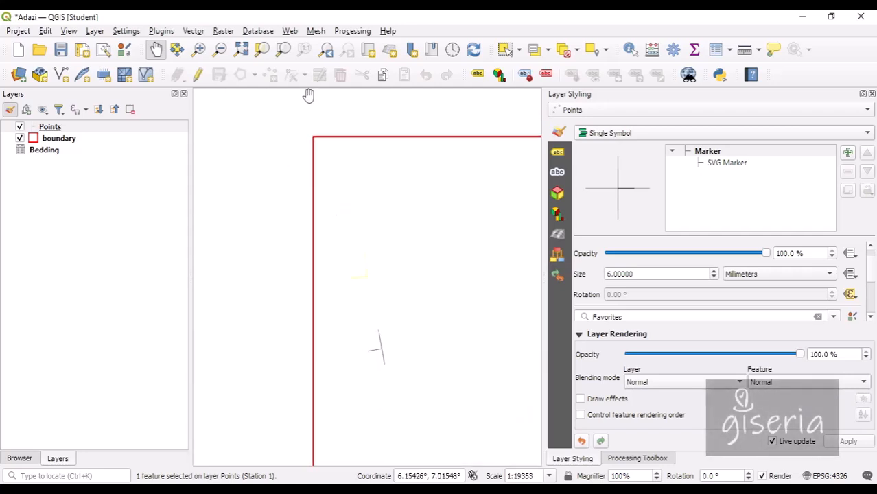
Save the project and recentre the boundary square in a wider map view.
{"action": "left_click_drag", "start_coordinate": [433, 197], "coordinate": [362, 175]}
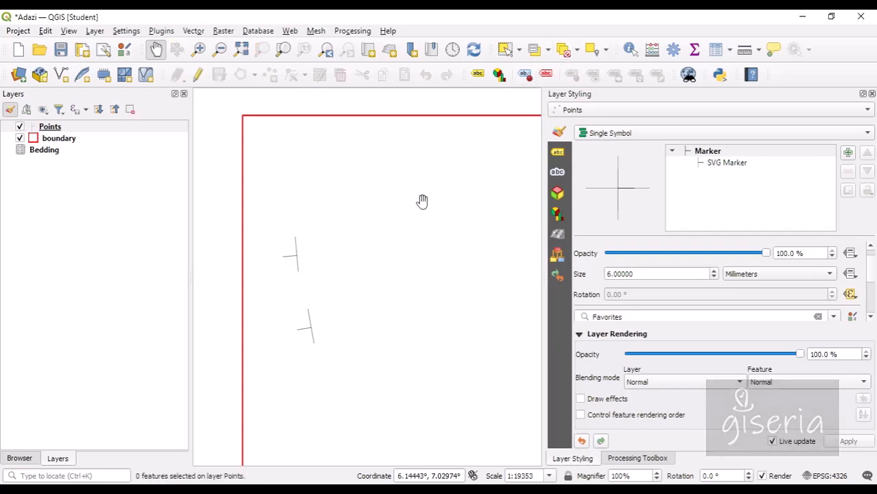
{"action": "left_click_drag", "start_coordinate": [462, 198], "coordinate": [434, 190]}
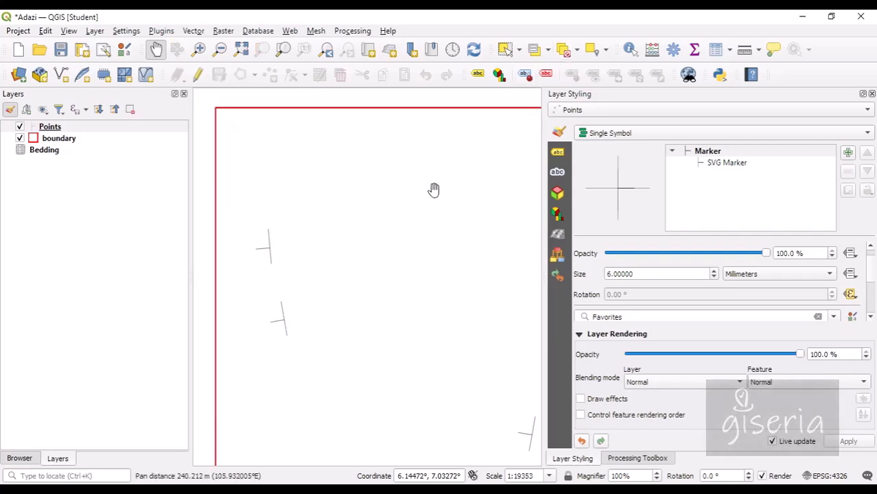
{"action": "left_click", "coordinate": [61, 50]}
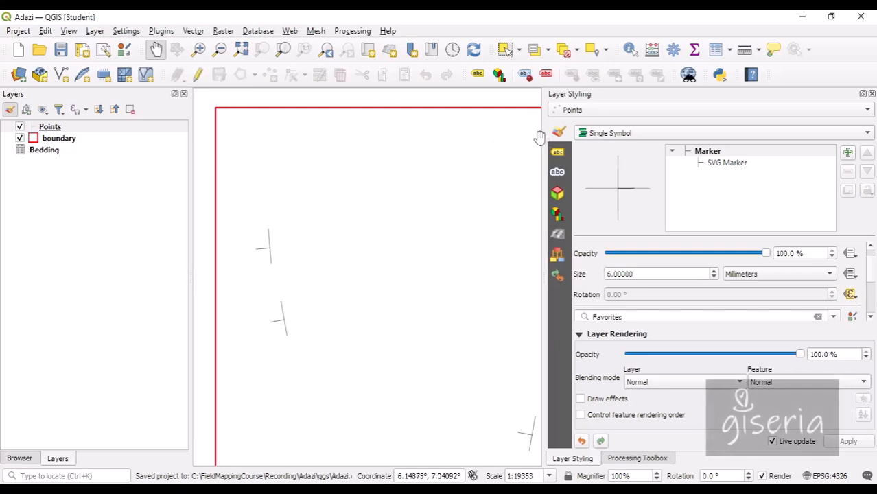
{"action": "left_click_drag", "start_coordinate": [543, 140], "coordinate": [737, 148]}
{"action": "left_click", "coordinate": [478, 262]}
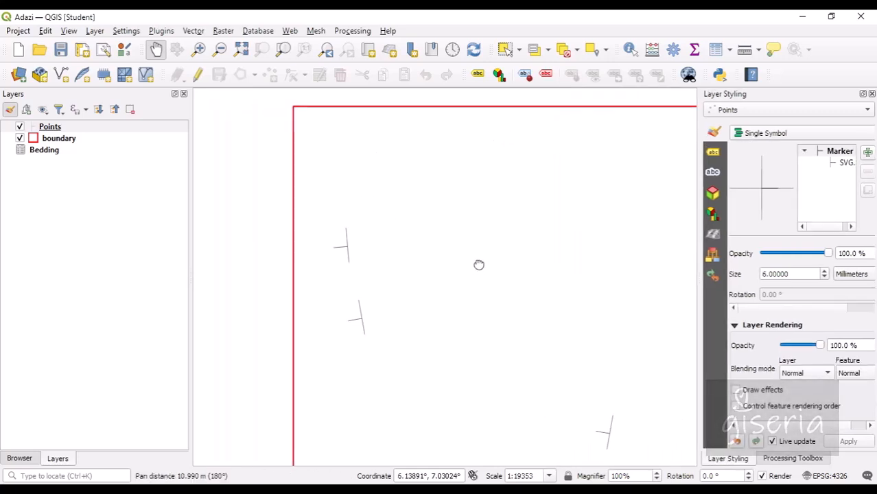
{"action": "scroll", "coordinate": [409, 217], "scroll_direction": "down", "scroll_amount": 2}
{"action": "scroll", "coordinate": [414, 236], "scroll_direction": "up", "scroll_amount": 2}
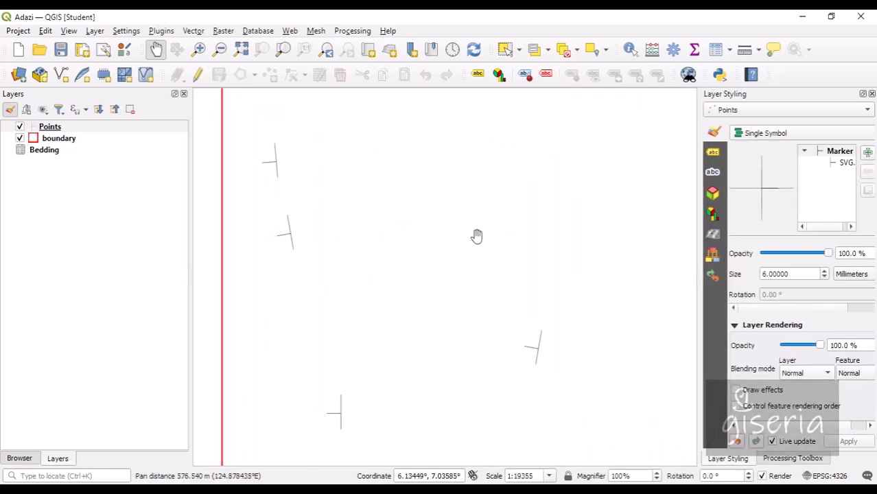
{"action": "scroll", "coordinate": [472, 234], "scroll_direction": "down", "scroll_amount": 1}
{"action": "left_click_drag", "start_coordinate": [677, 201], "coordinate": [525, 190]}
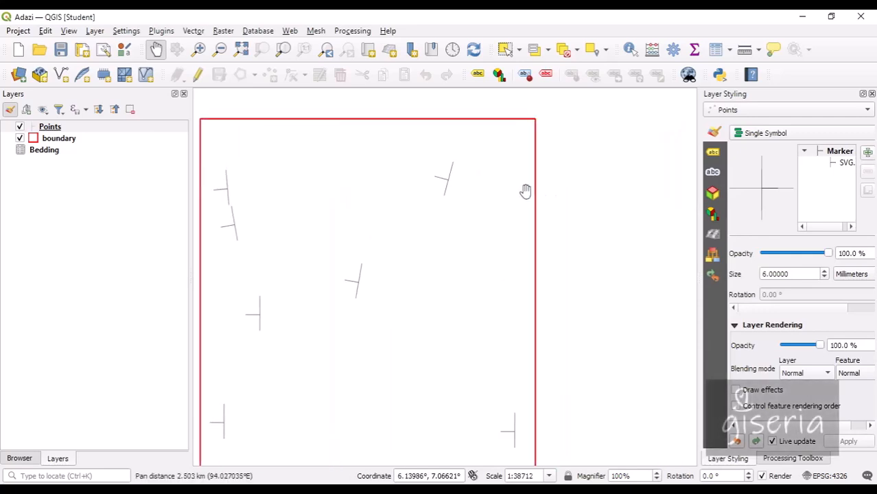
Review the Points attribute table once more, close it, and widen the styling panel.
{"action": "right_click", "coordinate": [47, 134]}
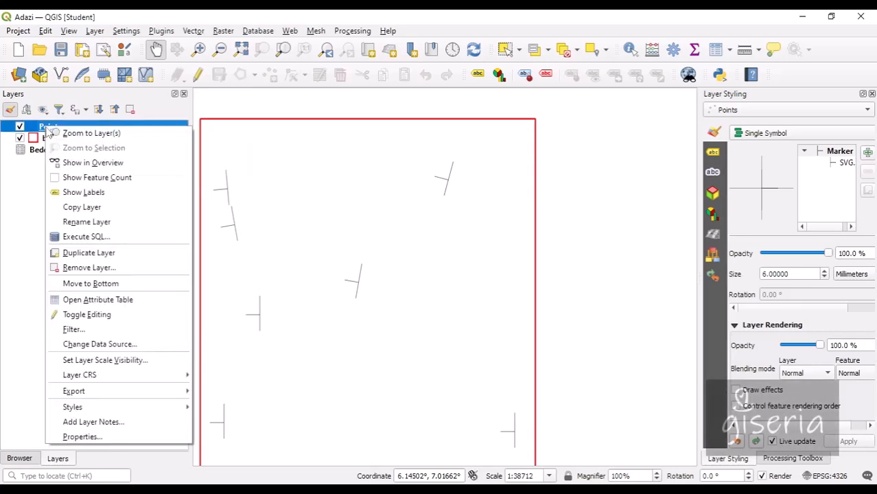
{"action": "left_click", "coordinate": [108, 300]}
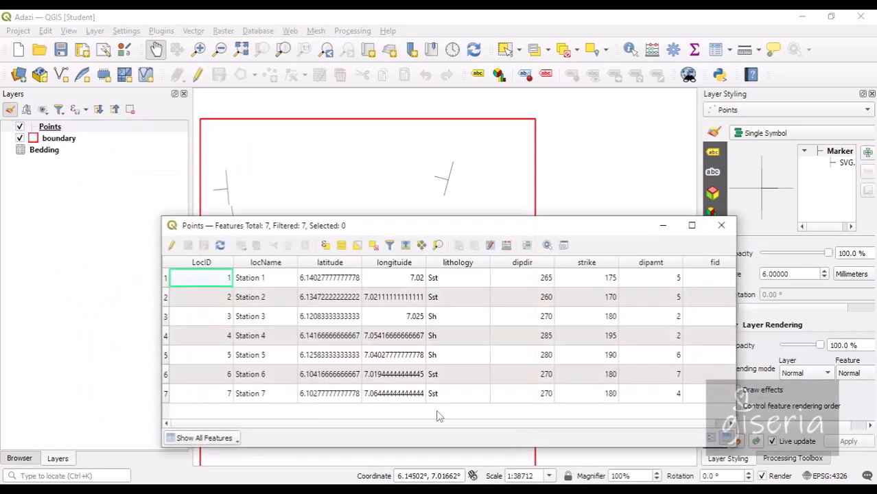
{"action": "scroll", "coordinate": [450, 425], "scroll_direction": "right", "scroll_amount": 1}
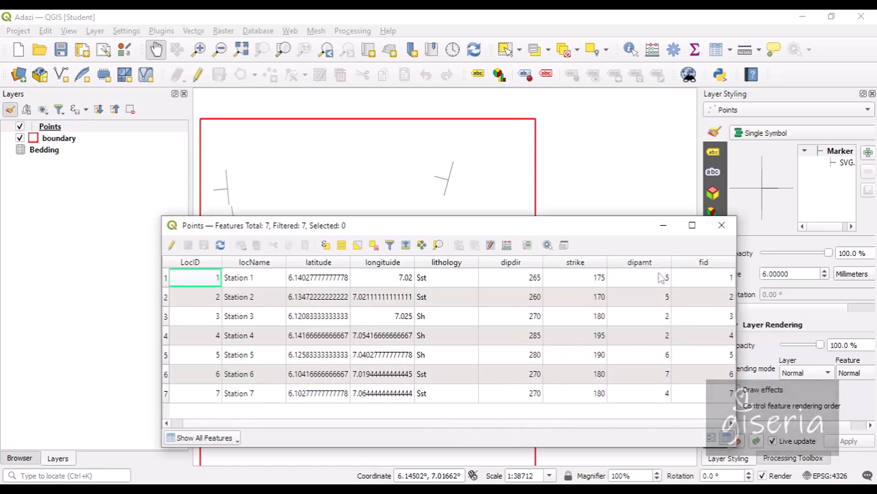
{"action": "left_click", "coordinate": [721, 225]}
{"action": "left_click_drag", "start_coordinate": [697, 196], "coordinate": [559, 189]}
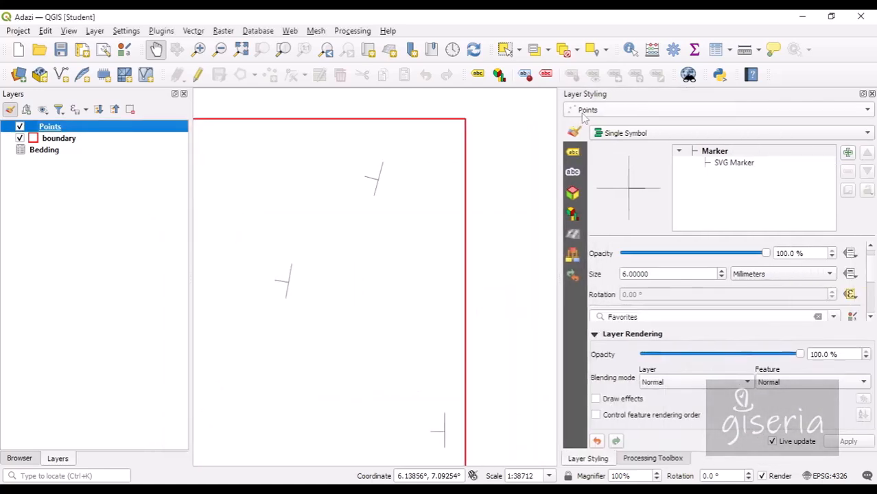
Turn on Single Labels for Points showing the dipamt field in 12-point text.
{"action": "left_click", "coordinate": [575, 153]}
{"action": "left_click", "coordinate": [606, 136]}
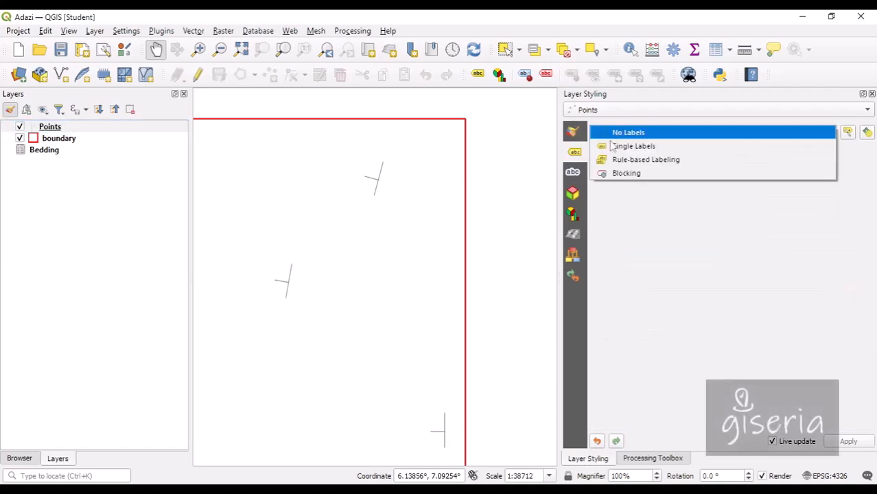
{"action": "key", "text": "Escape"}
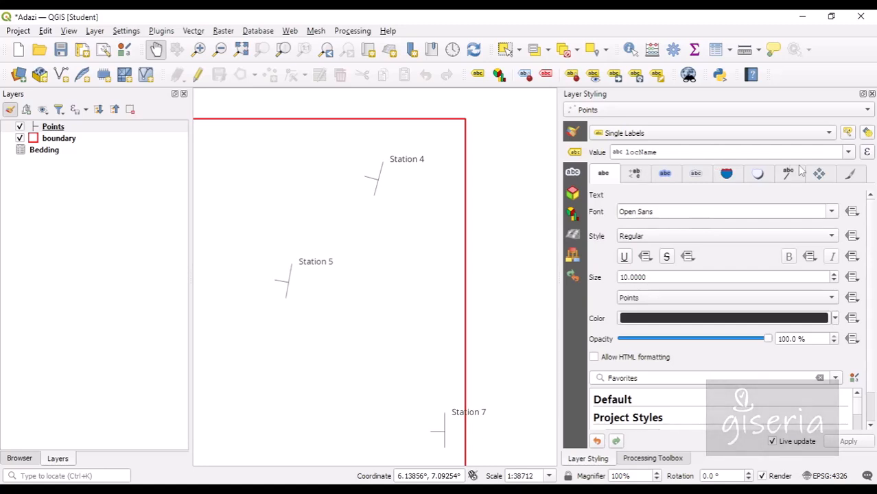
{"action": "left_click", "coordinate": [850, 152]}
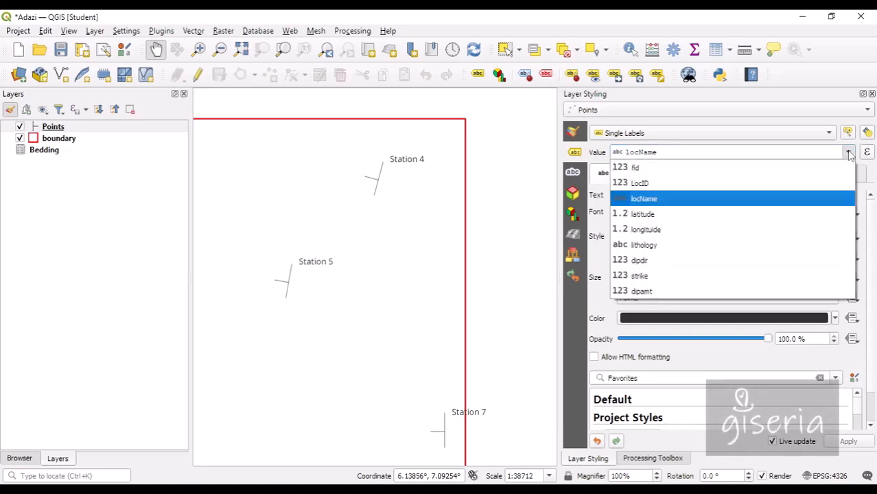
{"action": "left_click", "coordinate": [706, 292]}
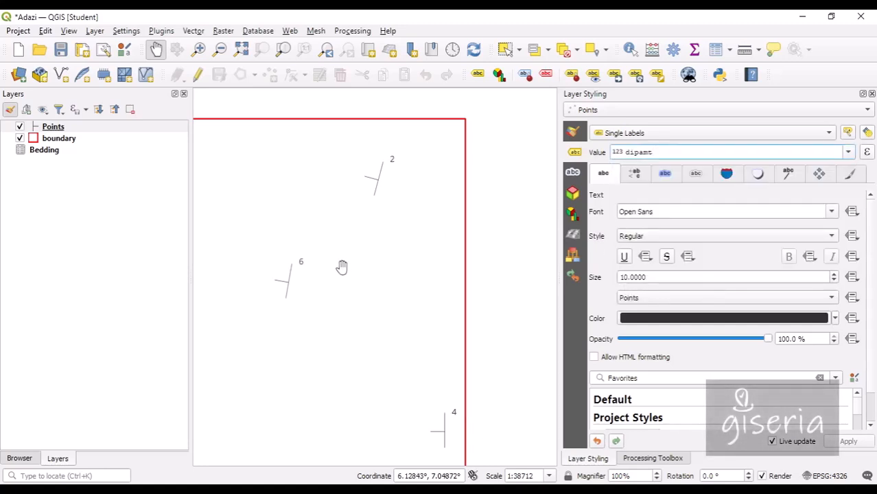
{"action": "left_click_drag", "start_coordinate": [327, 285], "coordinate": [445, 278]}
{"action": "left_click_drag", "start_coordinate": [353, 319], "coordinate": [333, 323]}
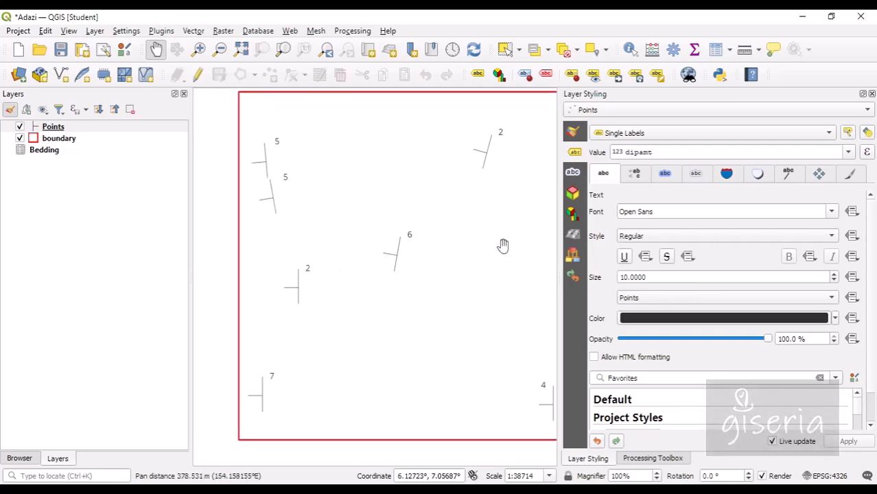
{"action": "scroll", "coordinate": [467, 322], "scroll_direction": "down", "scroll_amount": 1}
{"action": "scroll", "coordinate": [406, 265], "scroll_direction": "up", "scroll_amount": 2}
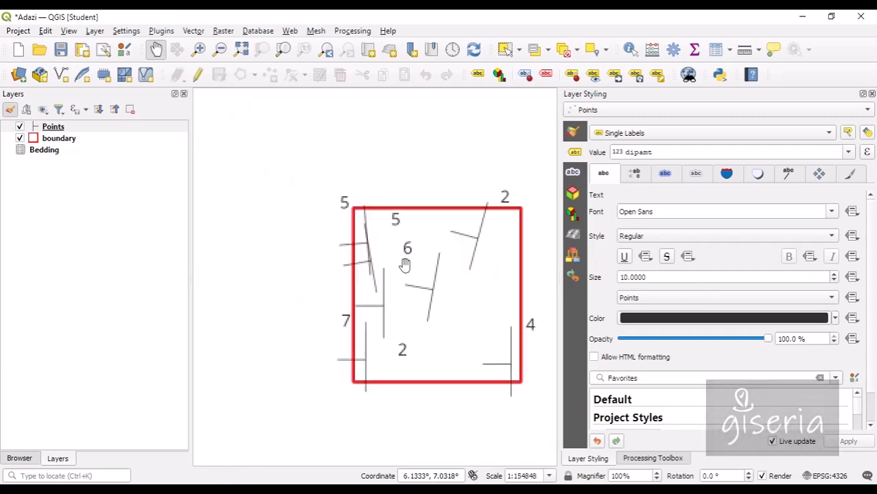
{"action": "scroll", "coordinate": [404, 266], "scroll_direction": "down", "scroll_amount": 1}
{"action": "left_click_drag", "start_coordinate": [480, 295], "coordinate": [425, 273]}
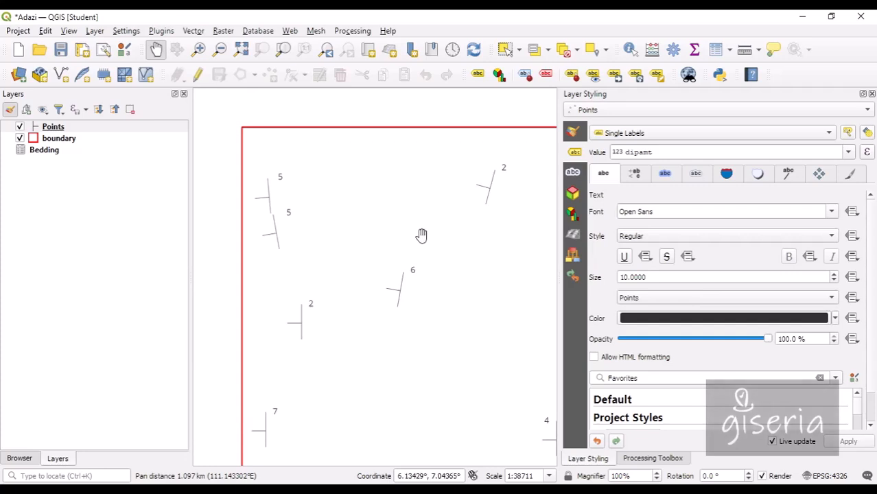
{"action": "left_click_drag", "start_coordinate": [413, 335], "coordinate": [379, 306]}
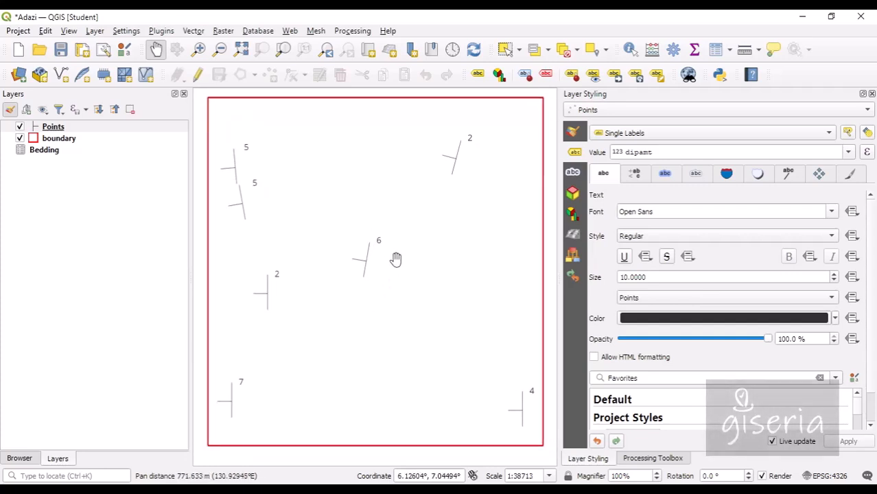
{"action": "left_click_drag", "start_coordinate": [459, 261], "coordinate": [444, 264]}
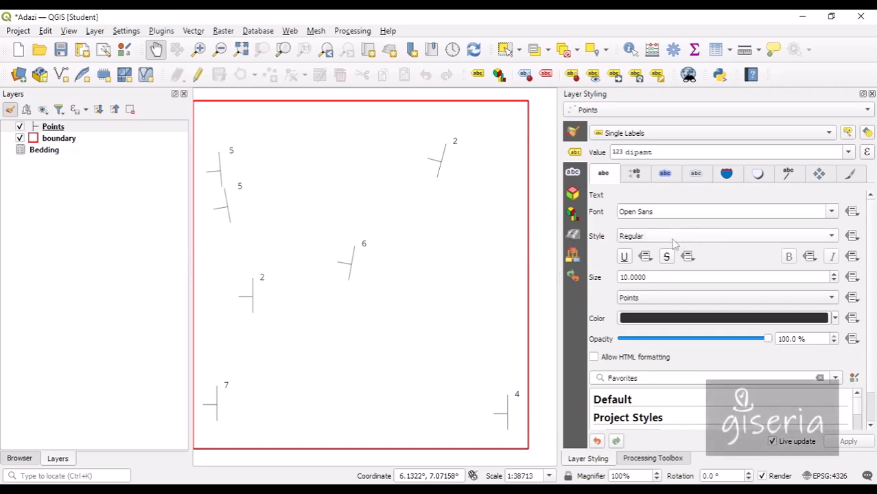
{"action": "scroll", "coordinate": [836, 278], "scroll_direction": "up", "scroll_amount": 2}
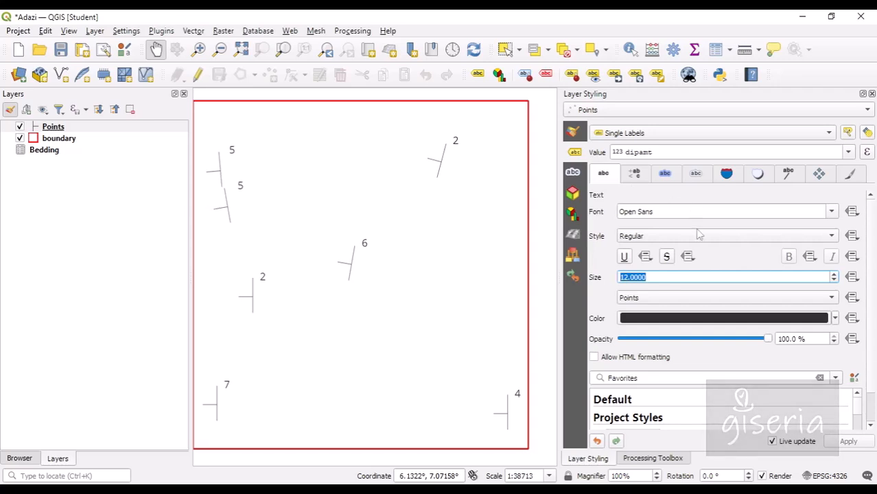
Try label offsets from point versus symbol bounds, leaving distance at 0 mm.
{"action": "left_click", "coordinate": [635, 174]}
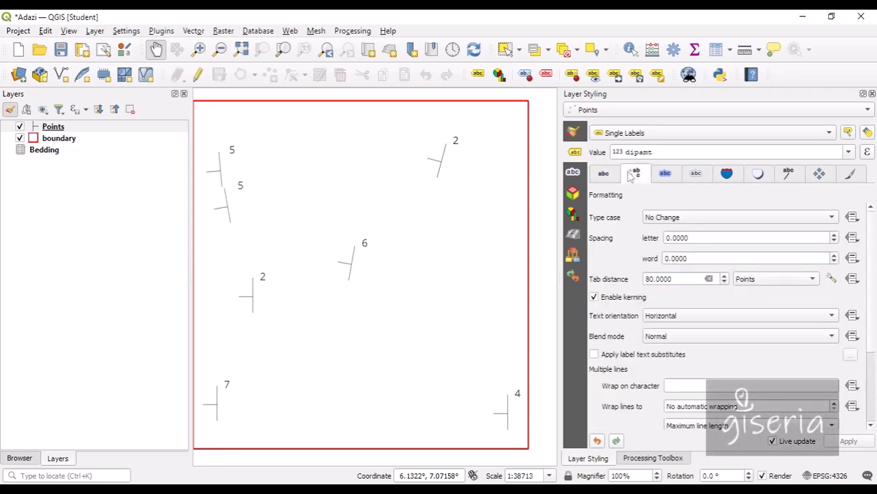
{"action": "scroll", "coordinate": [625, 240], "scroll_direction": "down", "scroll_amount": 3}
{"action": "left_click", "coordinate": [820, 174]}
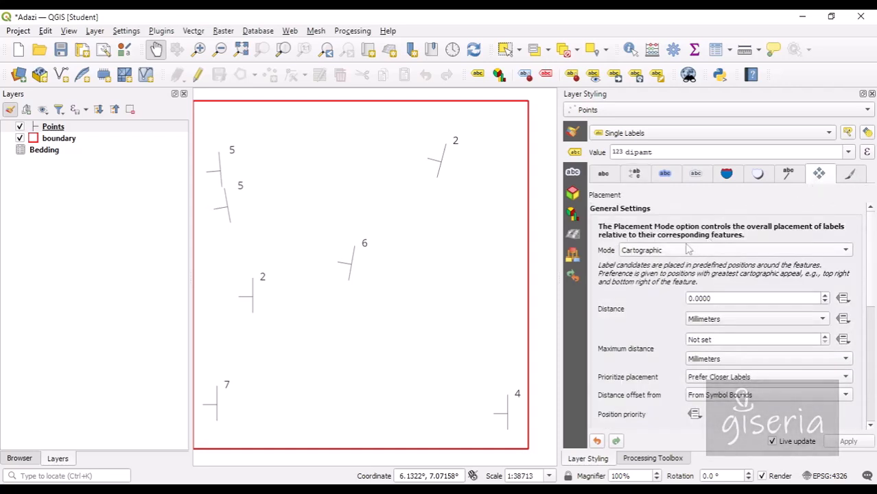
{"action": "left_click", "coordinate": [727, 383]}
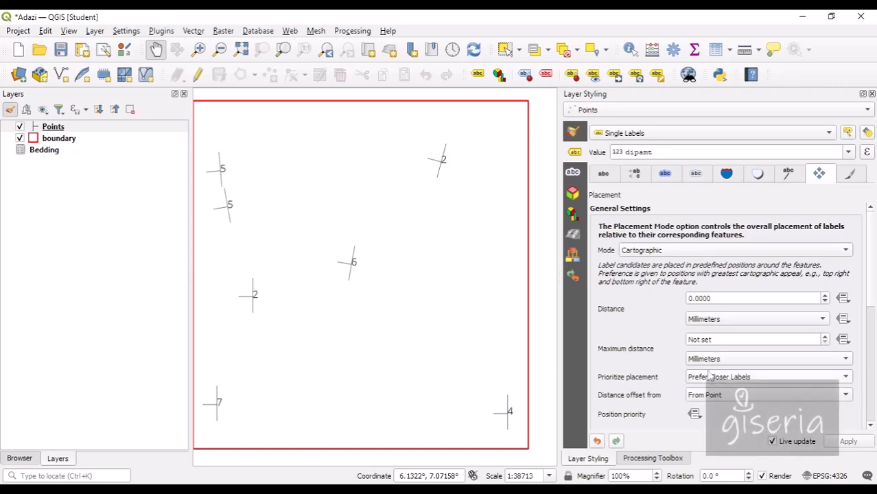
{"action": "scroll", "coordinate": [648, 357], "scroll_direction": "down", "scroll_amount": 3}
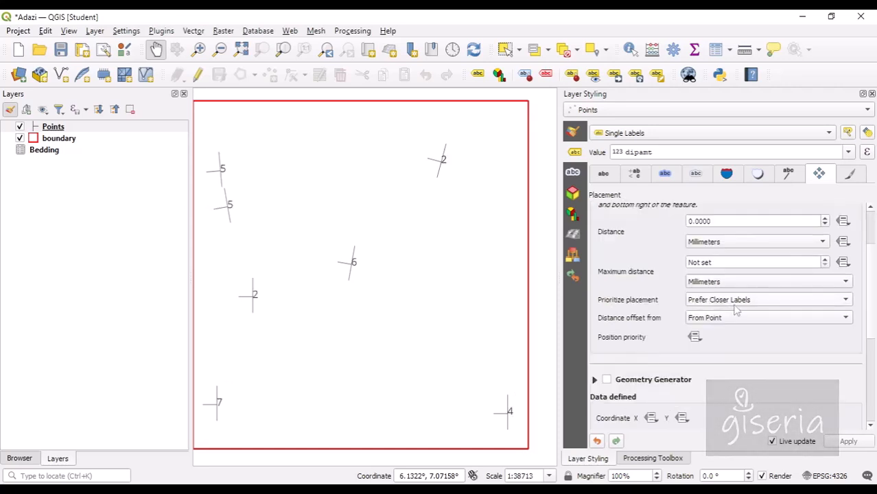
{"action": "left_click", "coordinate": [733, 317]}
{"action": "left_click", "coordinate": [738, 332]}
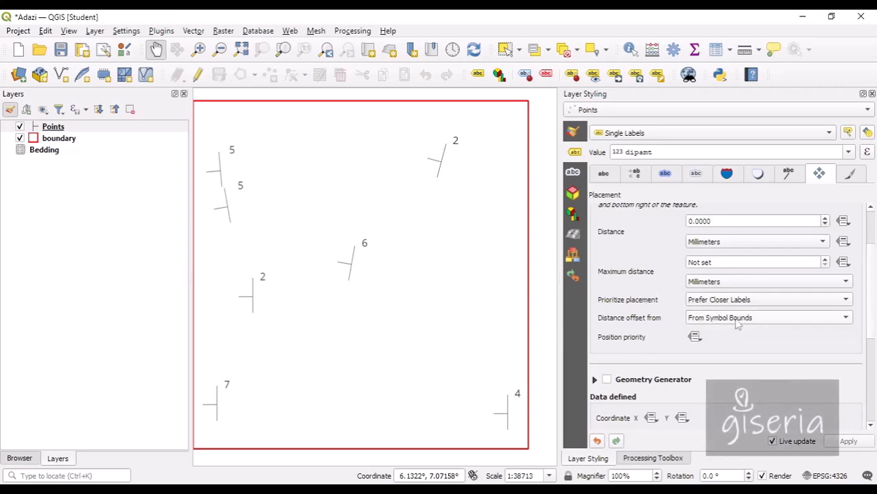
{"action": "left_click", "coordinate": [738, 321]}
{"action": "left_click", "coordinate": [716, 308]}
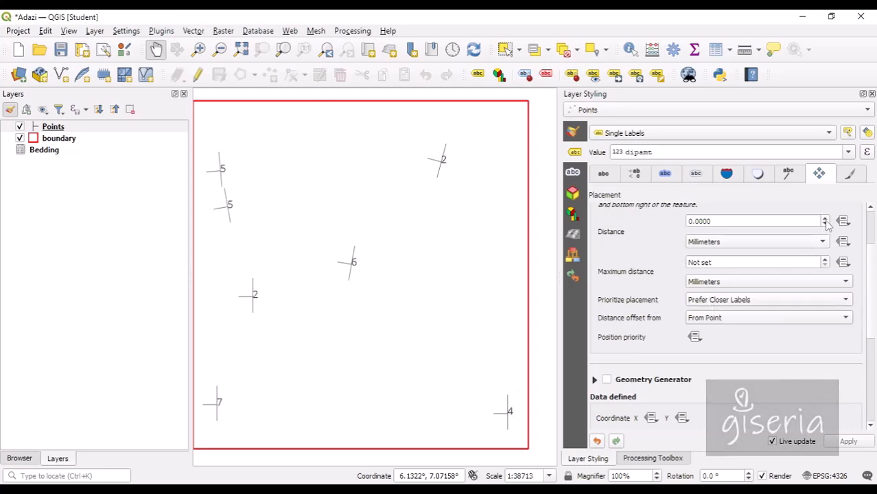
{"action": "left_click", "coordinate": [825, 218]}
{"action": "left_click", "coordinate": [824, 221]}
{"action": "left_click", "coordinate": [825, 221]}
{"action": "left_click", "coordinate": [825, 221]}
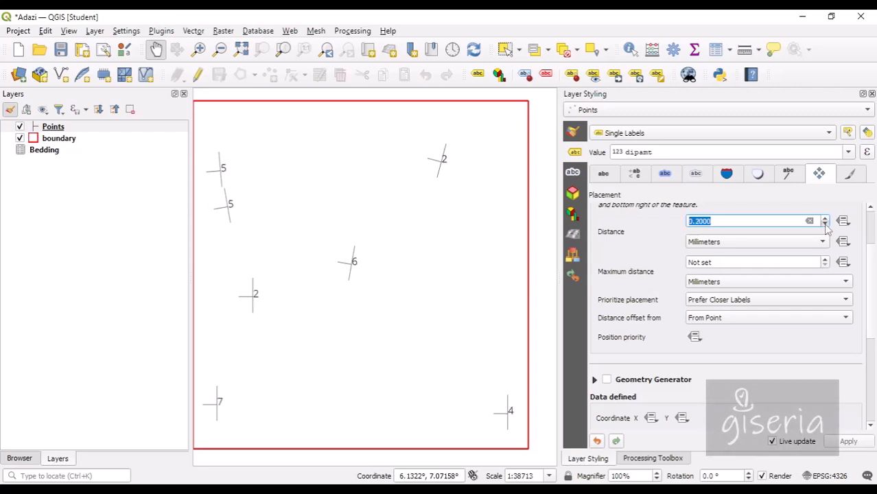
{"action": "left_click", "coordinate": [825, 224]}
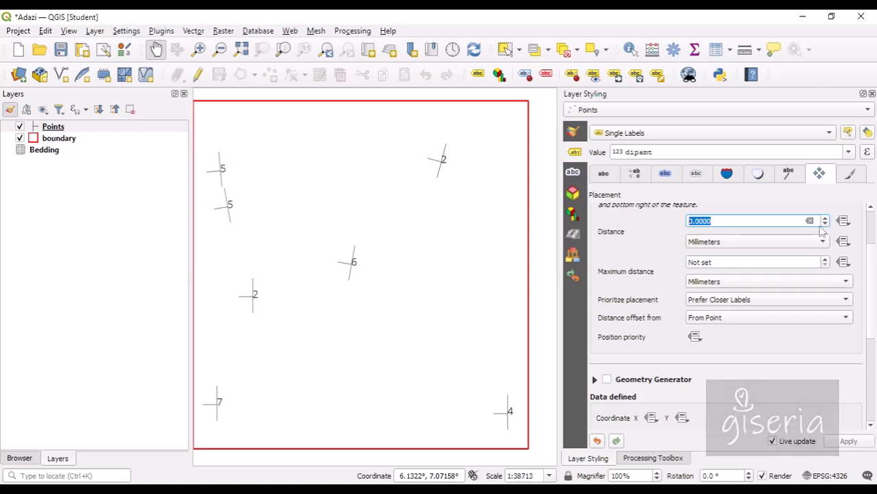
{"action": "left_click", "coordinate": [765, 322]}
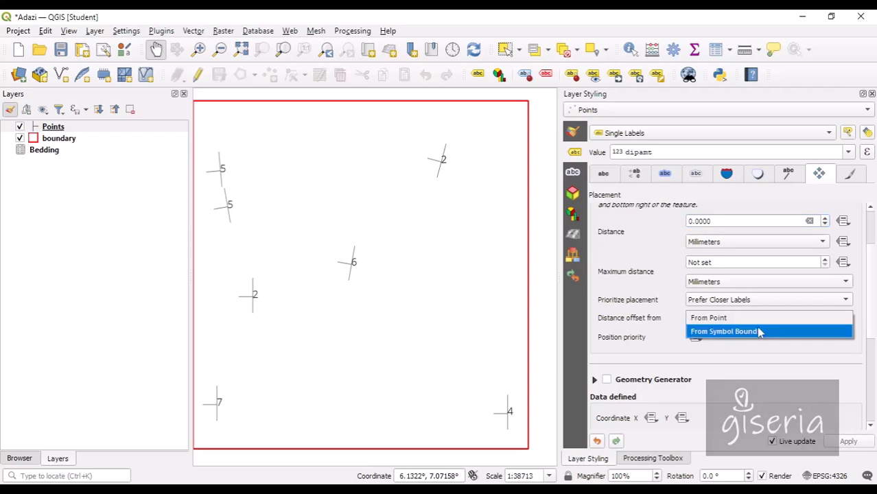
{"action": "left_click", "coordinate": [762, 332]}
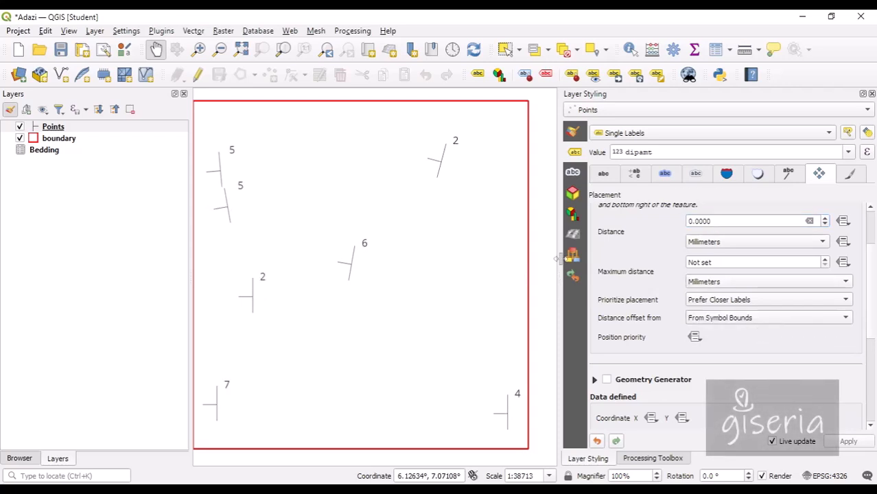
Review the Callouts, Text, Formatting and Rendering label tabs, returning to Placement.
{"action": "left_click", "coordinate": [791, 177]}
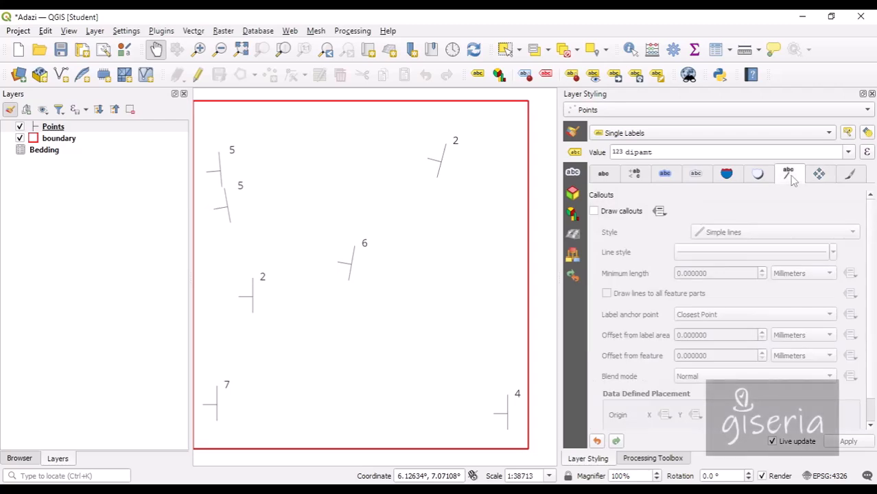
{"action": "left_click", "coordinate": [604, 174]}
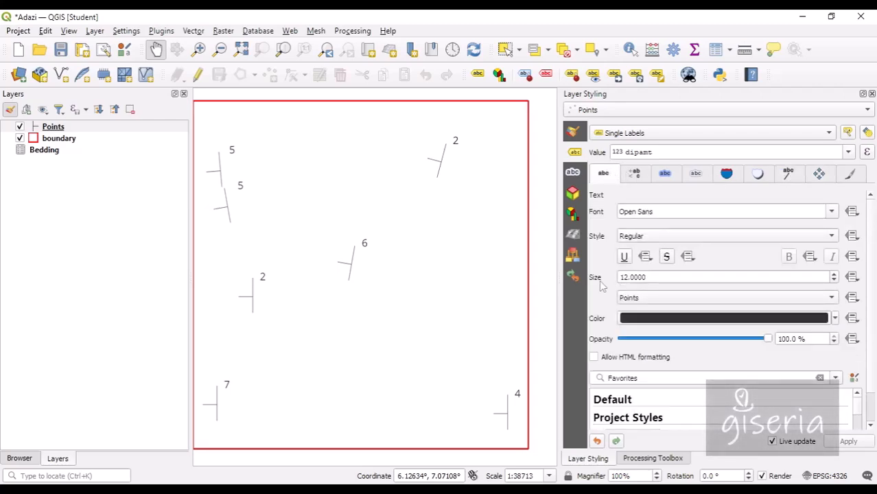
{"action": "left_click", "coordinate": [635, 173]}
{"action": "scroll", "coordinate": [617, 247], "scroll_direction": "down", "scroll_amount": 3}
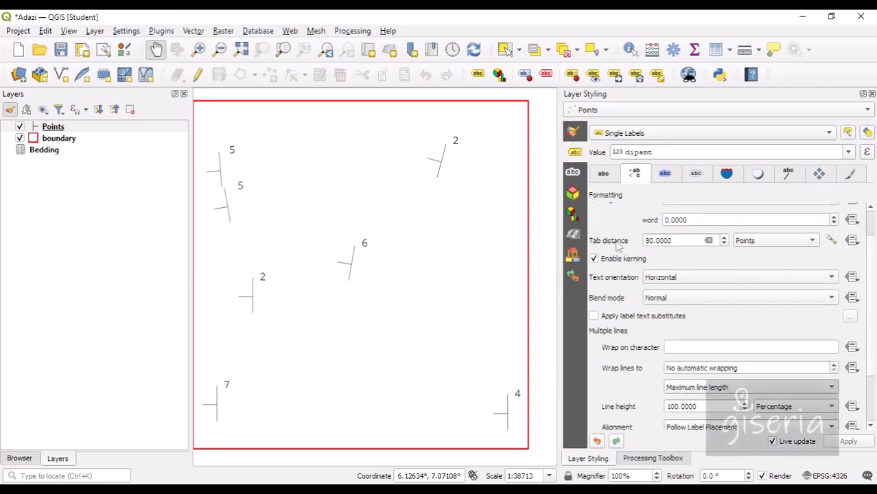
{"action": "scroll", "coordinate": [626, 296], "scroll_direction": "up", "scroll_amount": 2}
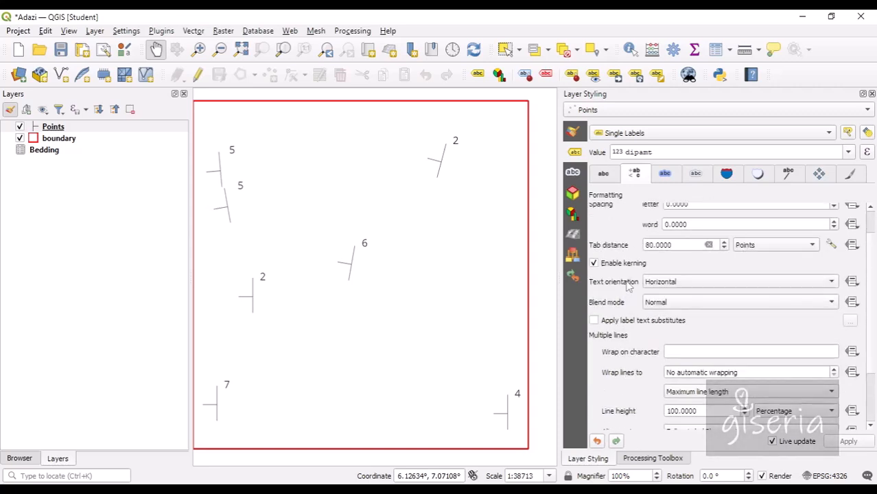
{"action": "left_click", "coordinate": [850, 175]}
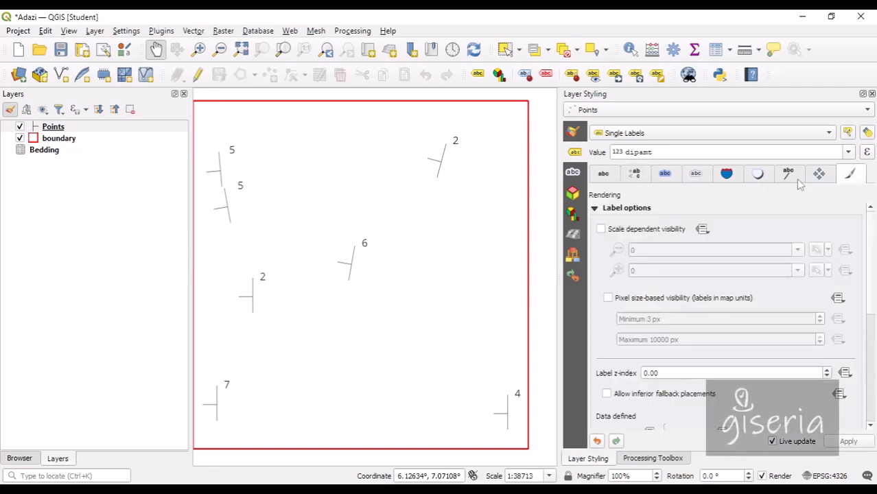
{"action": "left_click", "coordinate": [820, 175]}
{"action": "scroll", "coordinate": [739, 370], "scroll_direction": "down", "scroll_amount": 4}
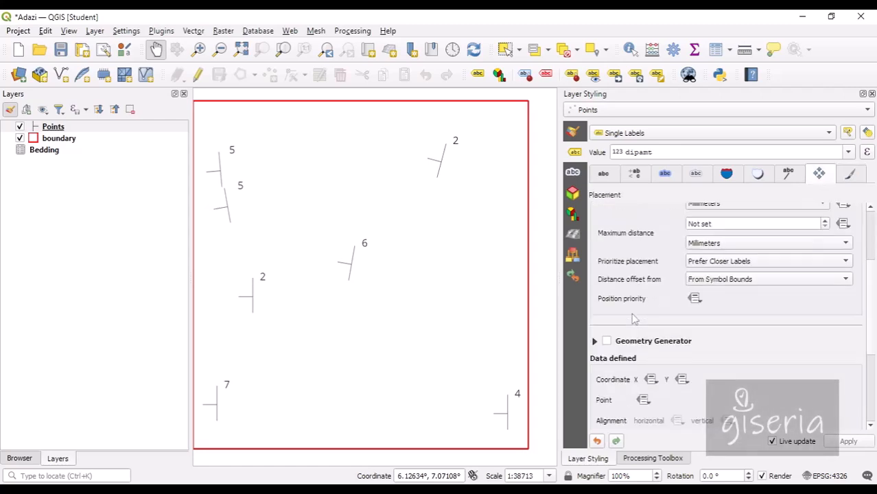
{"action": "scroll", "coordinate": [627, 286], "scroll_direction": "down", "scroll_amount": 1}
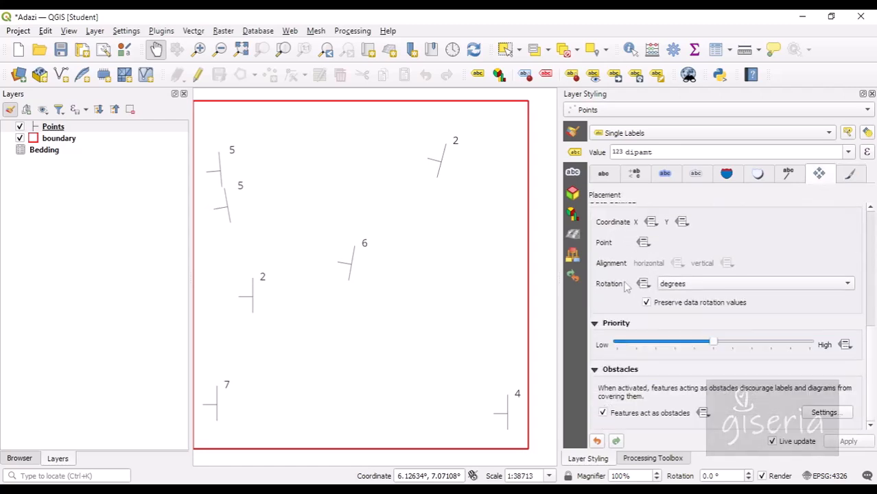
{"action": "scroll", "coordinate": [625, 273], "scroll_direction": "up", "scroll_amount": 5}
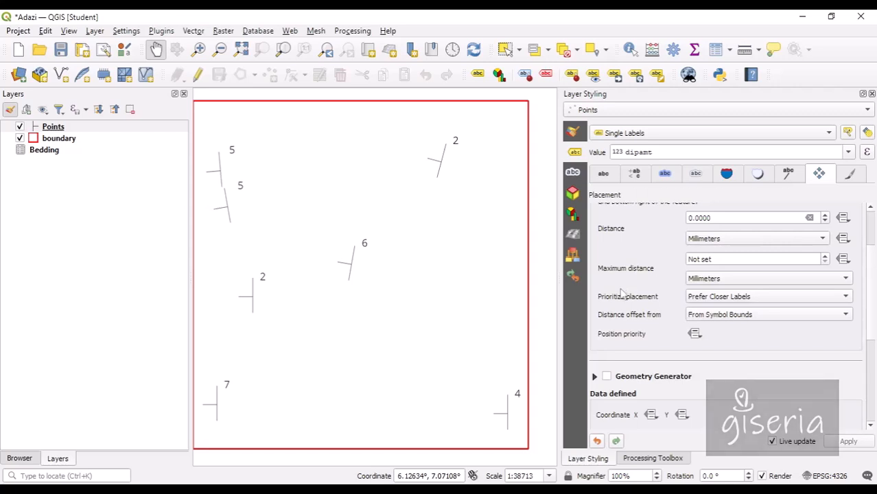
{"action": "scroll", "coordinate": [652, 317], "scroll_direction": "up", "scroll_amount": 2}
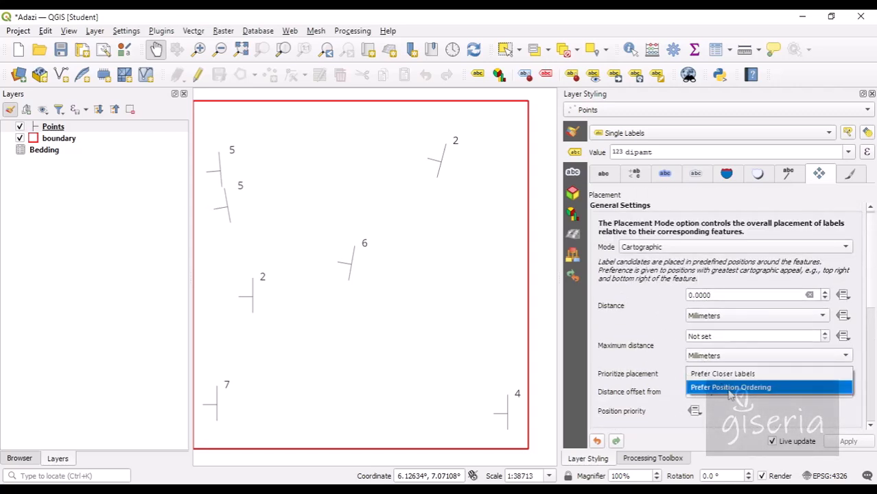
Keep Prefer Closer Labels priority and reset Maximum distance to Not set.
{"action": "left_click", "coordinate": [700, 374]}
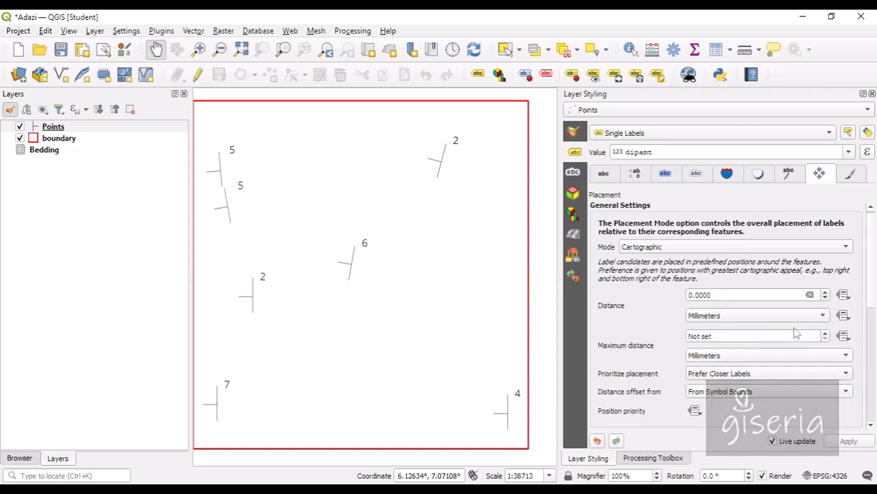
{"action": "left_click", "coordinate": [824, 333]}
{"action": "left_click", "coordinate": [825, 339]}
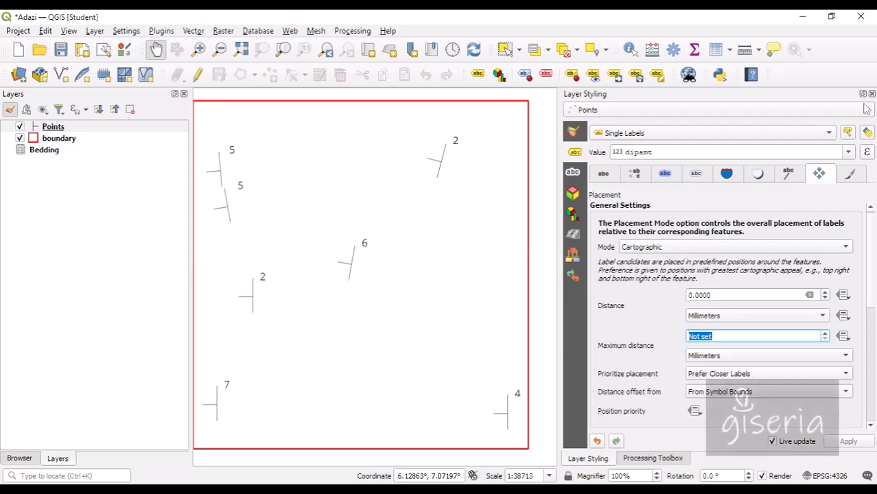
Add Adazi Base Map.png from the Browser's raster folder to the project.
{"action": "left_click", "coordinate": [574, 132]}
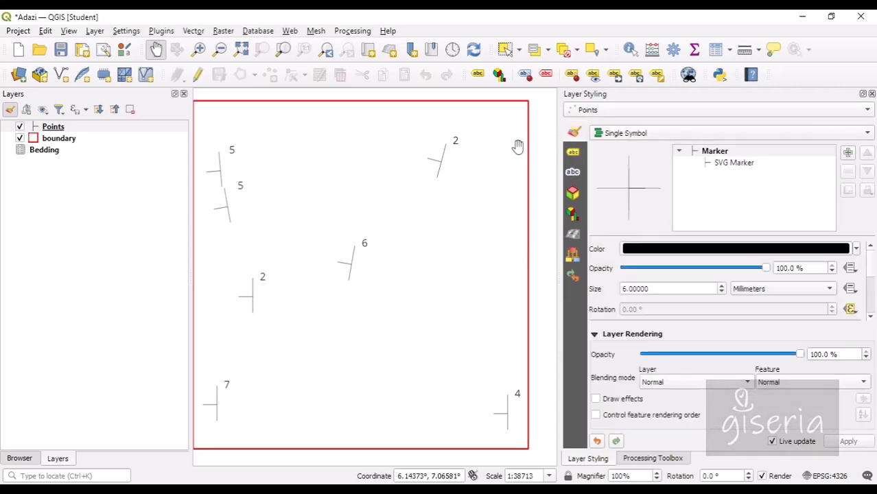
{"action": "left_click_drag", "start_coordinate": [241, 169], "coordinate": [269, 172]}
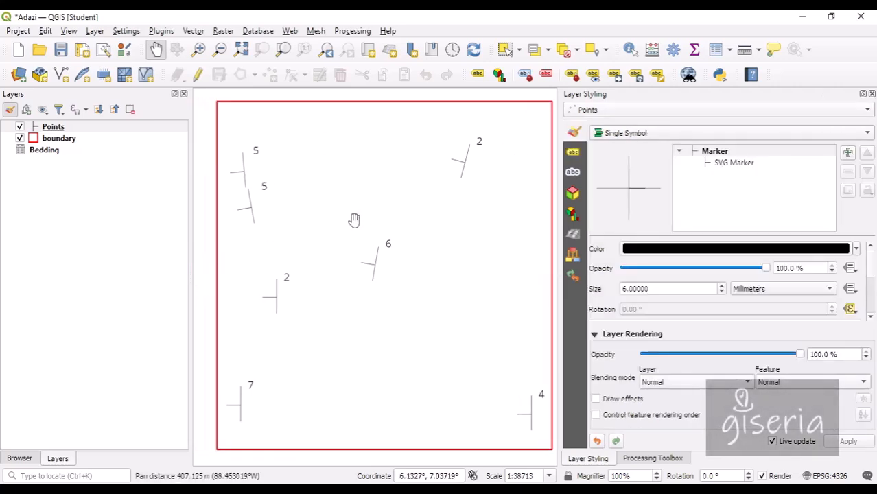
{"action": "left_click", "coordinate": [30, 459]}
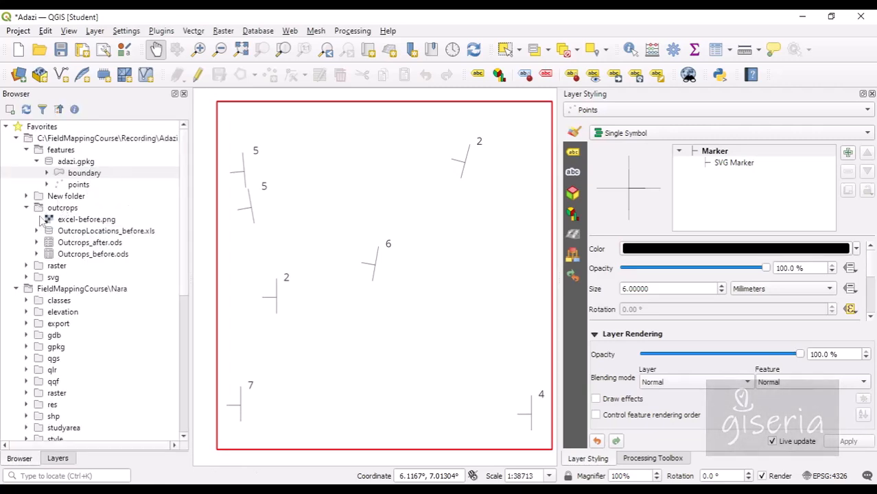
{"action": "left_click", "coordinate": [26, 266]}
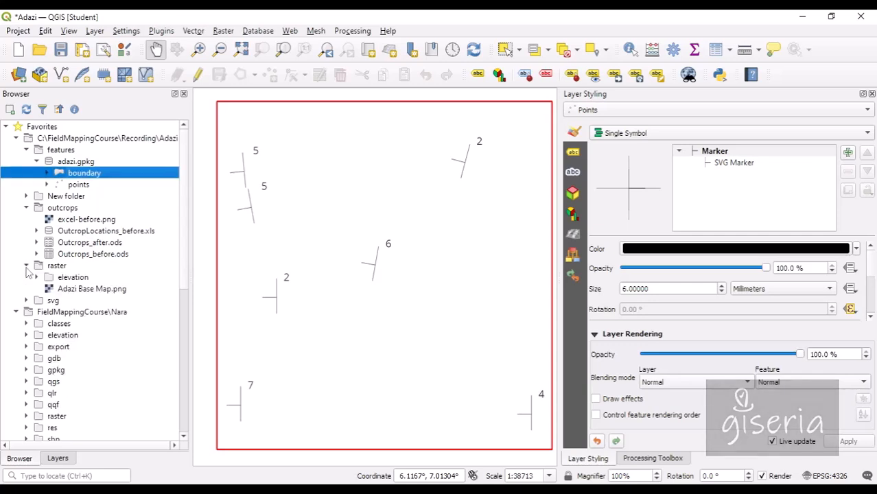
{"action": "right_click", "coordinate": [68, 289]}
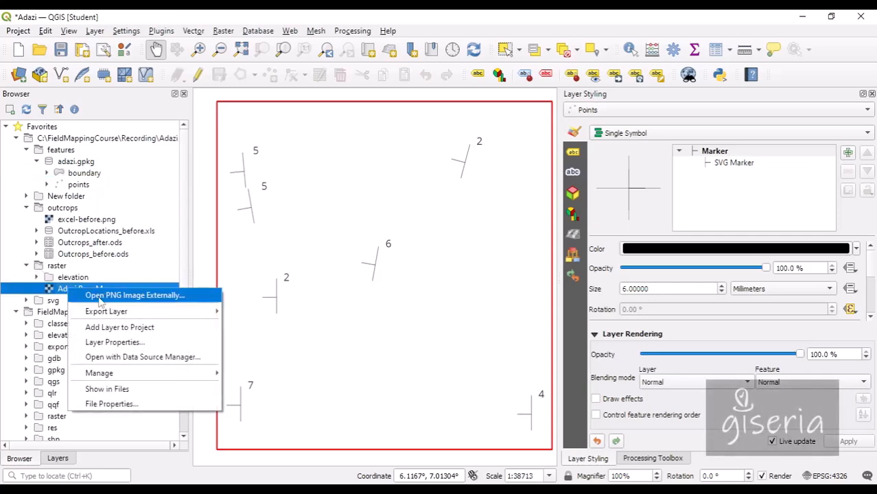
{"action": "left_click", "coordinate": [112, 328]}
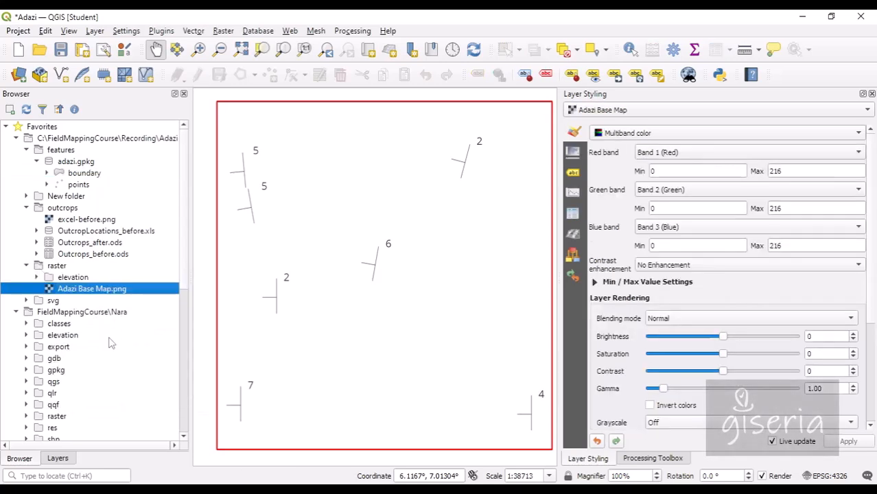
{"action": "left_click", "coordinate": [59, 460]}
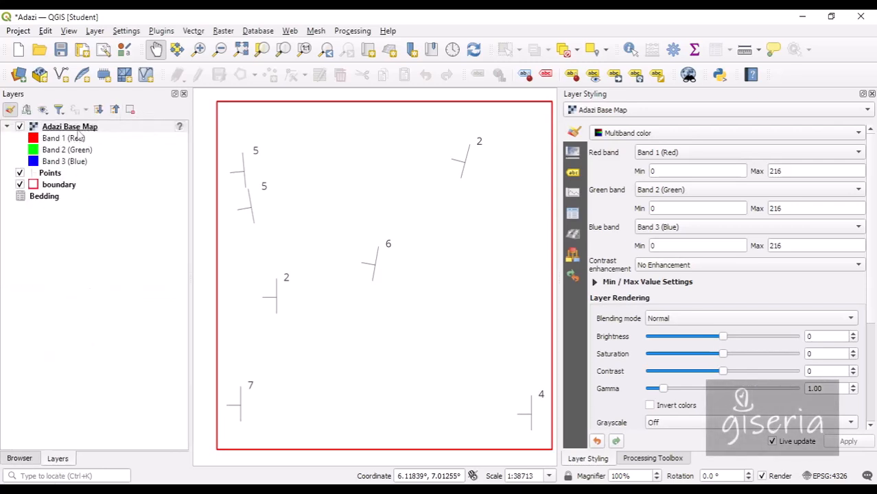
Move Adazi Base Map to the bottom, zoom to its extent, and save the project.
{"action": "right_click", "coordinate": [79, 132]}
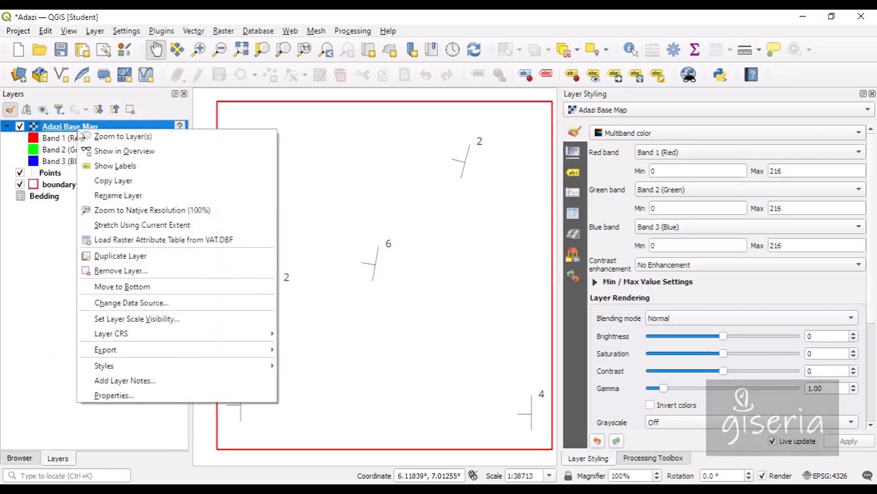
{"action": "left_click", "coordinate": [139, 288]}
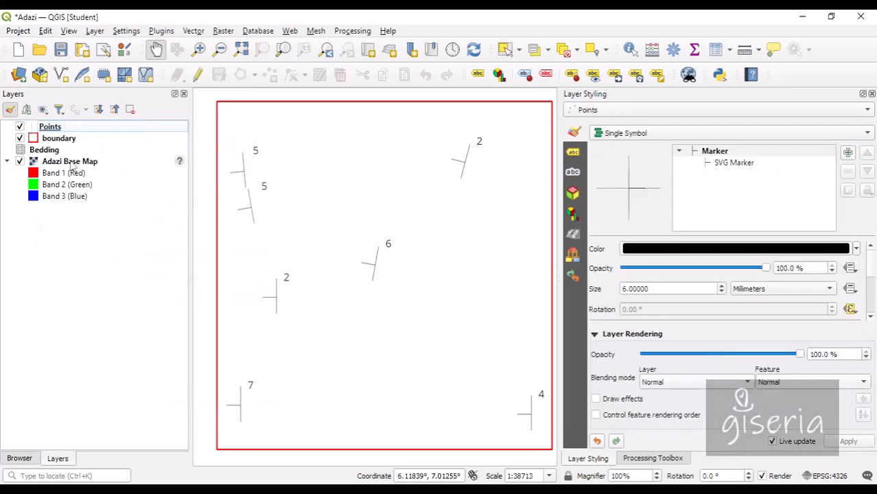
{"action": "right_click", "coordinate": [72, 163]}
{"action": "left_click", "coordinate": [171, 174]}
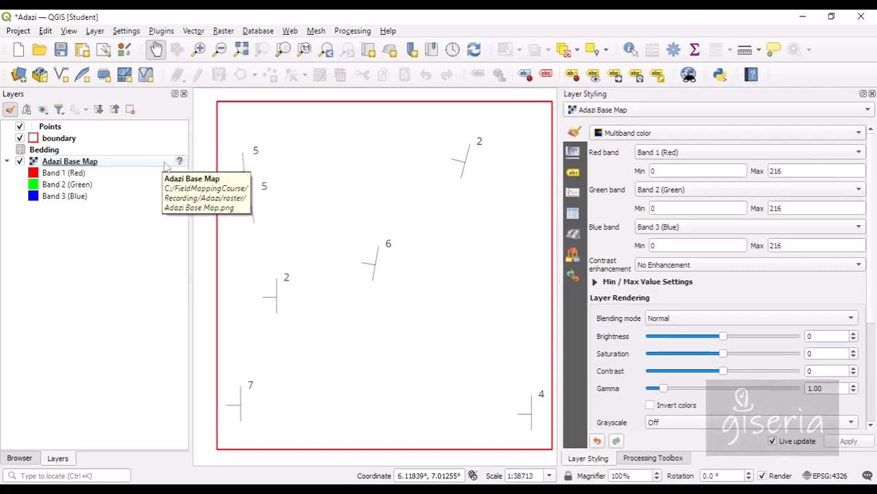
{"action": "right_click", "coordinate": [126, 163]}
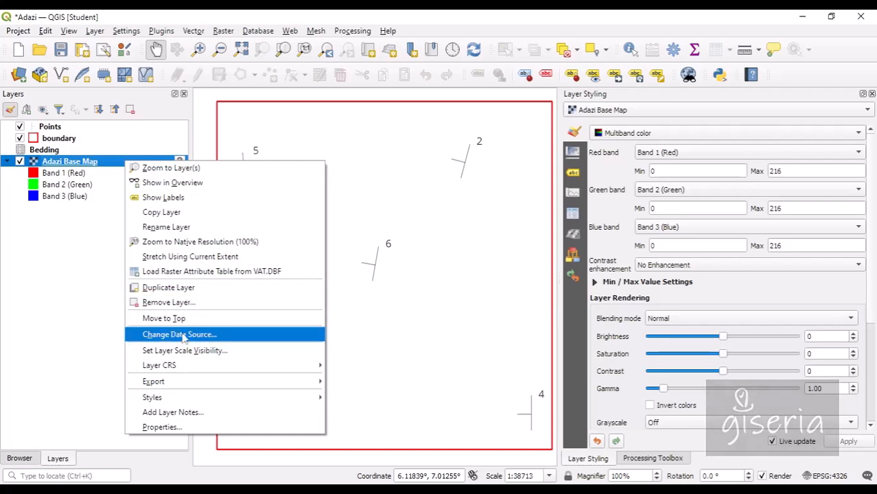
{"action": "left_click", "coordinate": [165, 168]}
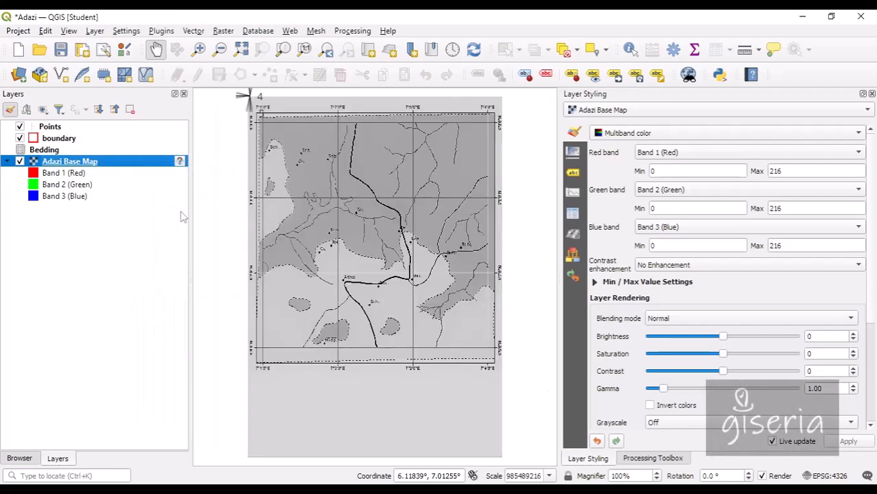
{"action": "left_click", "coordinate": [60, 50]}
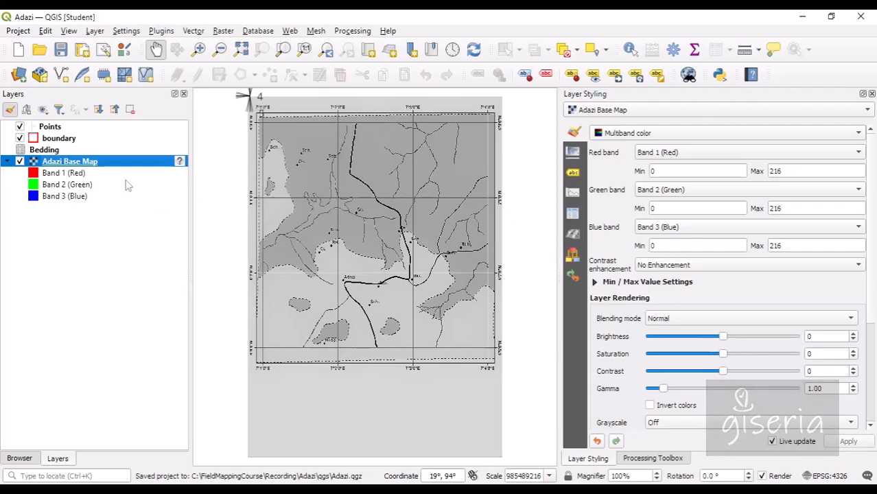
{"action": "scroll", "coordinate": [300, 210], "scroll_direction": "up", "scroll_amount": 5}
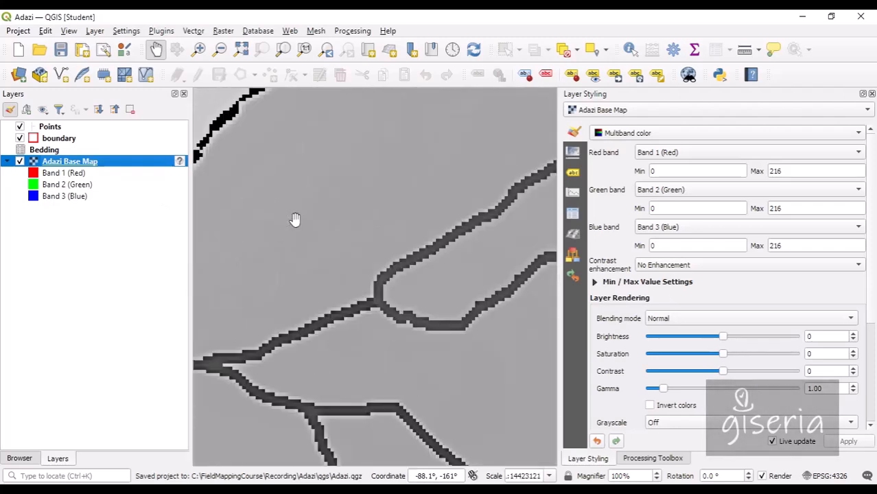
{"action": "scroll", "coordinate": [294, 217], "scroll_direction": "down", "scroll_amount": 2}
{"action": "left_click_drag", "start_coordinate": [532, 316], "coordinate": [417, 248]}
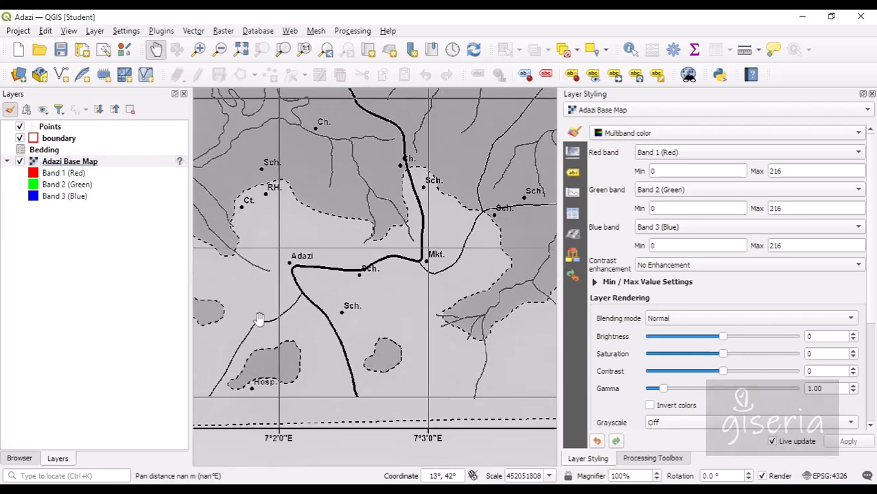
{"action": "left_click_drag", "start_coordinate": [214, 261], "coordinate": [315, 325]}
{"action": "left_click_drag", "start_coordinate": [417, 208], "coordinate": [328, 339]}
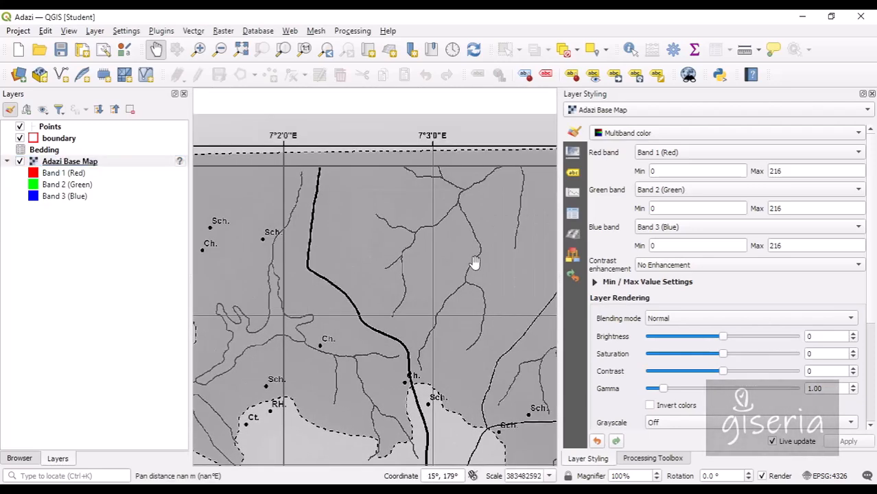
{"action": "left_click_drag", "start_coordinate": [473, 261], "coordinate": [417, 232]}
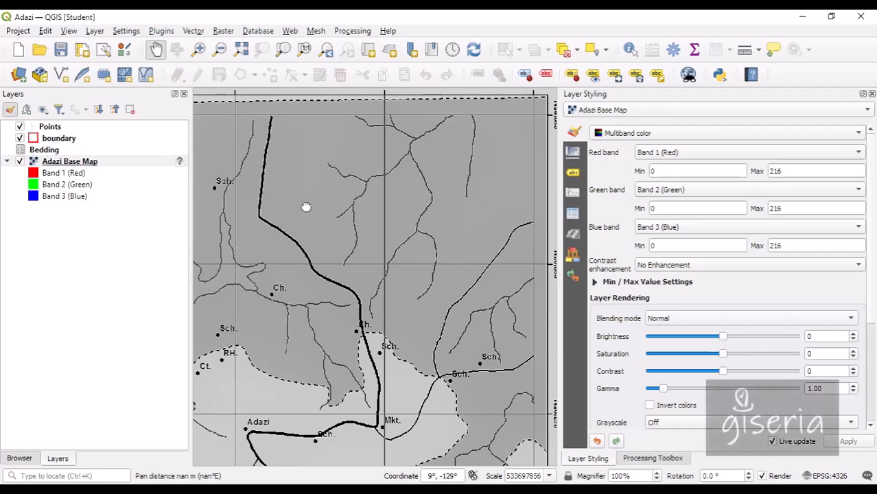
{"action": "left_click_drag", "start_coordinate": [306, 206], "coordinate": [289, 249]}
{"action": "left_click_drag", "start_coordinate": [434, 333], "coordinate": [343, 299]}
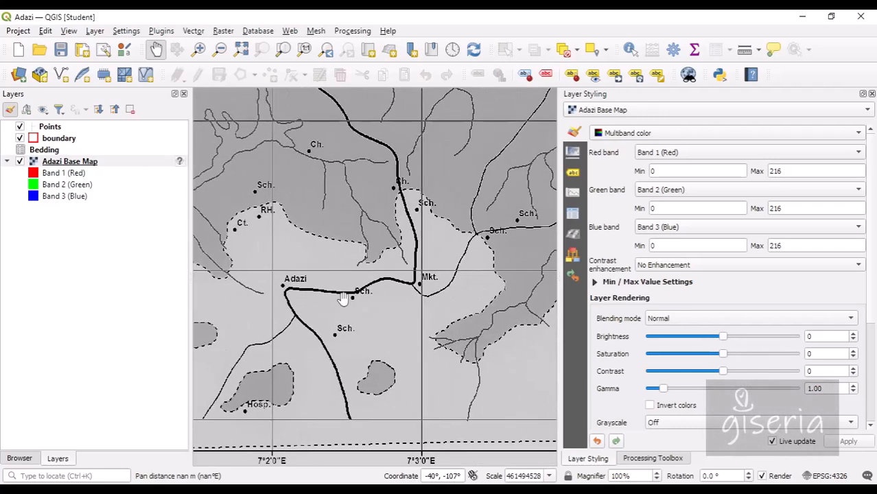
{"action": "left_click_drag", "start_coordinate": [263, 236], "coordinate": [390, 379]}
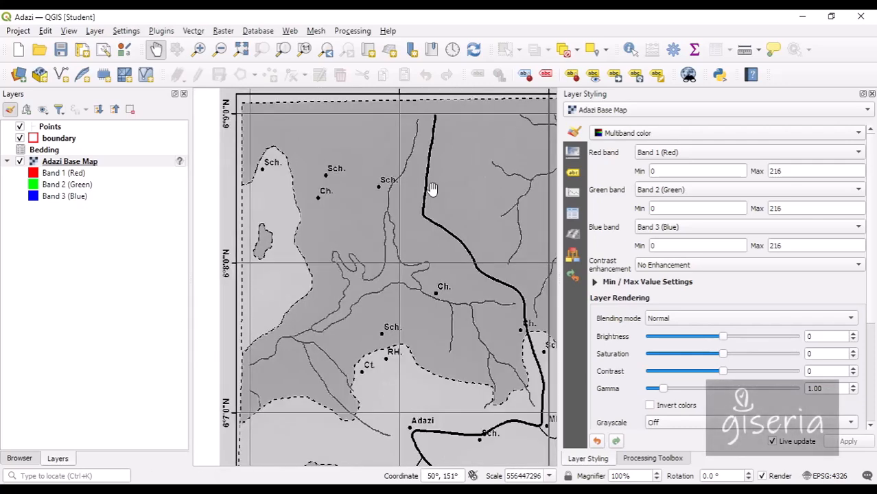
{"action": "left_click_drag", "start_coordinate": [431, 190], "coordinate": [313, 192]}
{"action": "left_click_drag", "start_coordinate": [374, 309], "coordinate": [374, 182]}
{"action": "left_click_drag", "start_coordinate": [377, 252], "coordinate": [407, 222]}
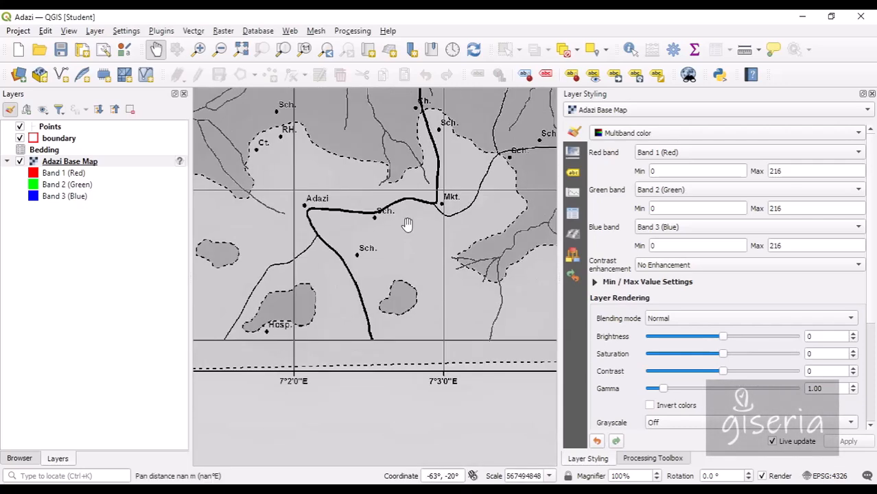
{"action": "left_click_drag", "start_coordinate": [378, 284], "coordinate": [284, 386]}
{"action": "left_click_drag", "start_coordinate": [297, 251], "coordinate": [471, 280]}
{"action": "left_click_drag", "start_coordinate": [414, 148], "coordinate": [366, 243]}
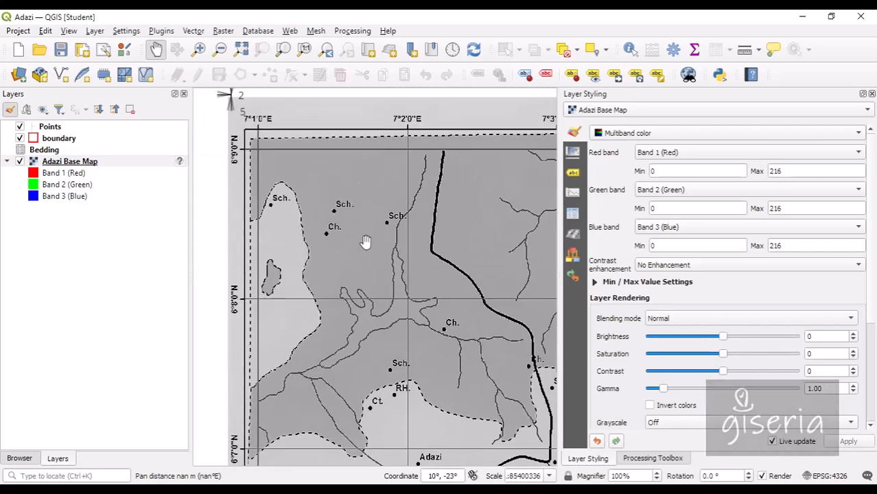
{"action": "left_click_drag", "start_coordinate": [421, 228], "coordinate": [290, 199]}
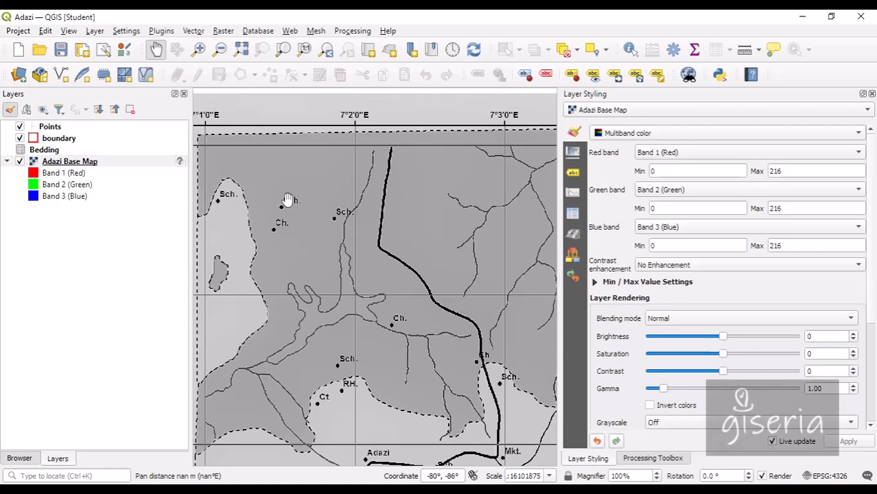
{"action": "left_click_drag", "start_coordinate": [246, 327], "coordinate": [352, 269]}
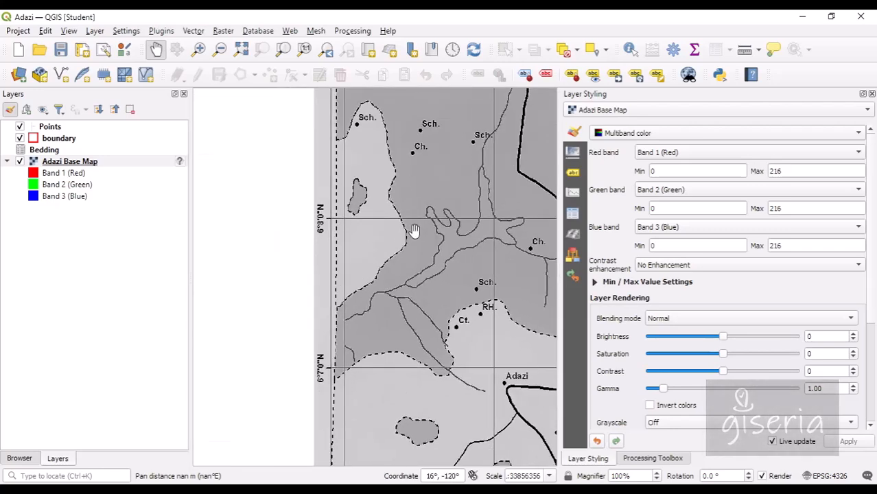
{"action": "left_click_drag", "start_coordinate": [415, 233], "coordinate": [320, 256]}
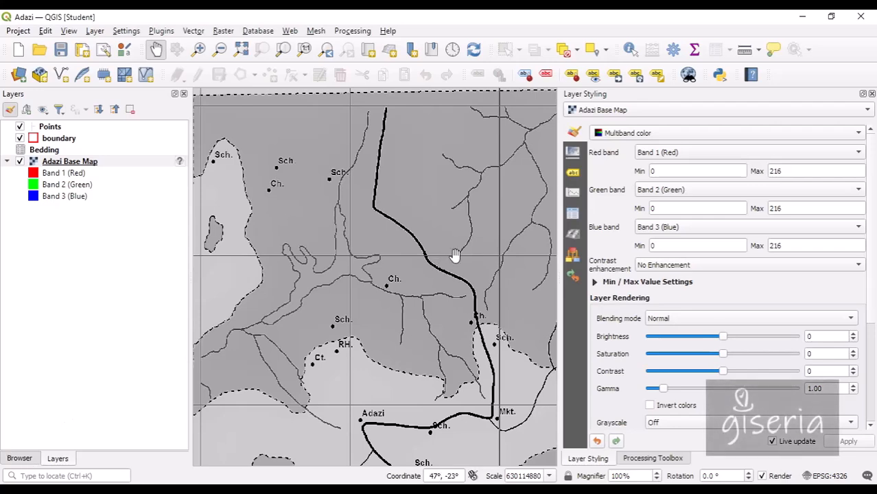
{"action": "left_click_drag", "start_coordinate": [289, 256], "coordinate": [370, 231]}
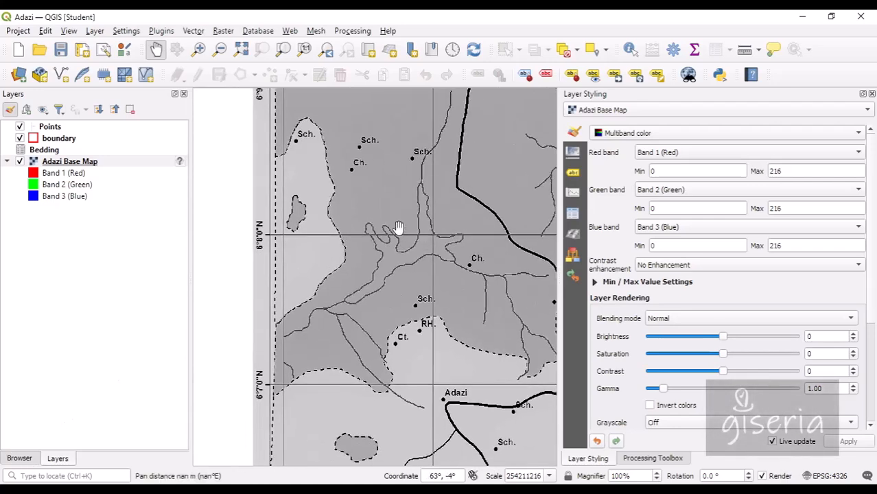
{"action": "left_click_drag", "start_coordinate": [447, 290], "coordinate": [289, 269]}
{"action": "left_click_drag", "start_coordinate": [428, 389], "coordinate": [409, 318]}
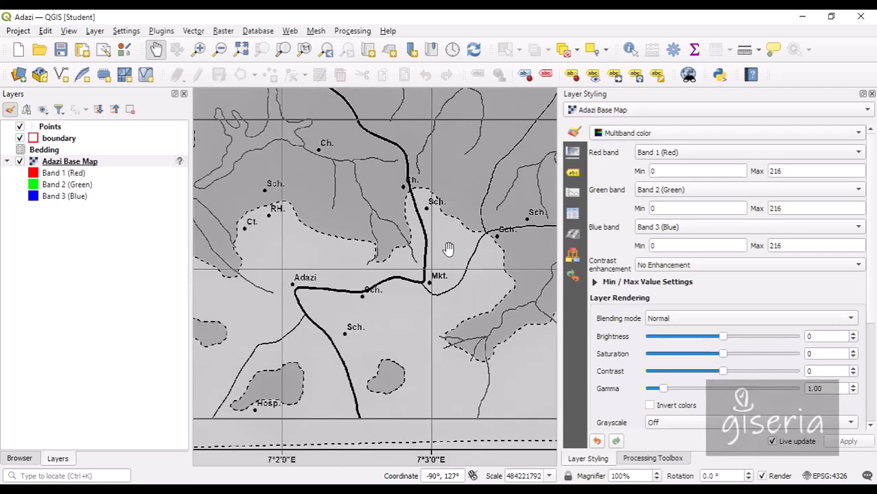
{"action": "left_click_drag", "start_coordinate": [213, 190], "coordinate": [290, 248]}
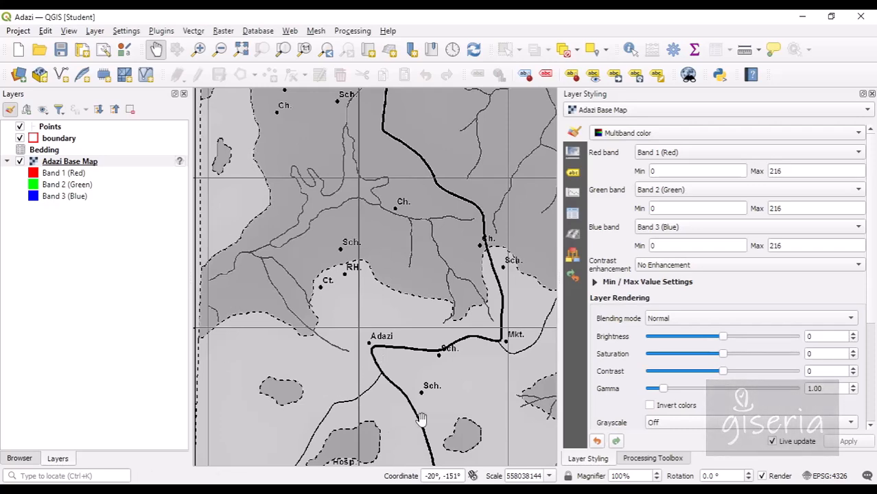
{"action": "left_click_drag", "start_coordinate": [497, 386], "coordinate": [356, 358]}
{"action": "left_click_drag", "start_coordinate": [466, 268], "coordinate": [447, 425]}
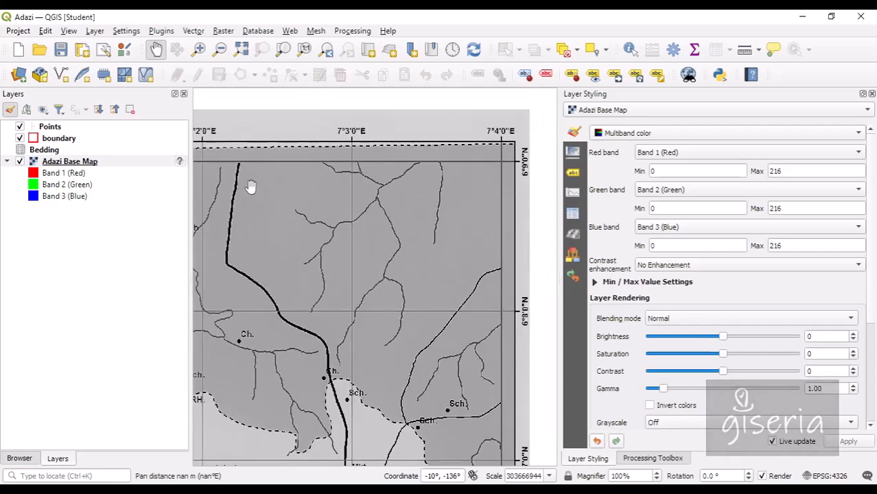
{"action": "left_click_drag", "start_coordinate": [251, 188], "coordinate": [466, 214]}
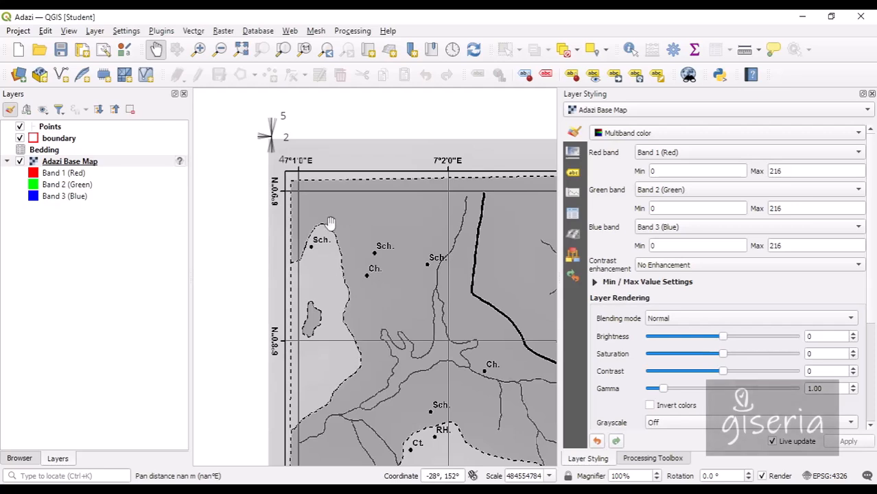
{"action": "left_click_drag", "start_coordinate": [316, 244], "coordinate": [263, 221]}
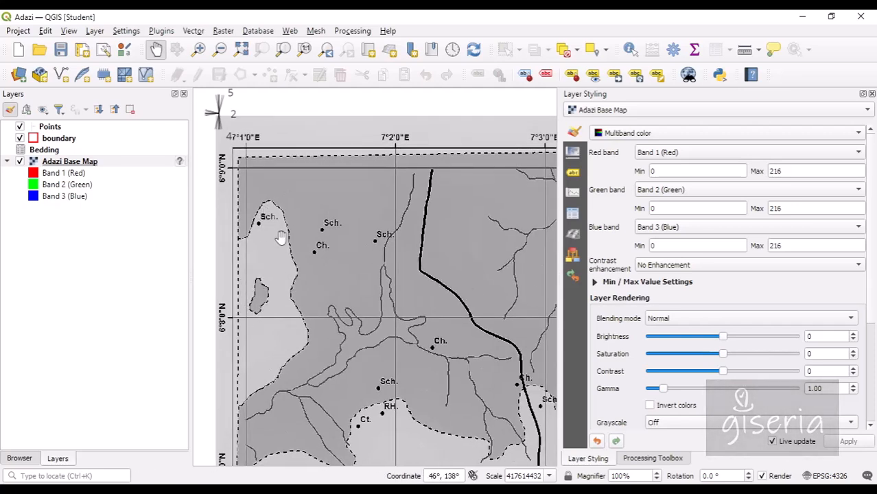
{"action": "left_click_drag", "start_coordinate": [304, 341], "coordinate": [255, 331]}
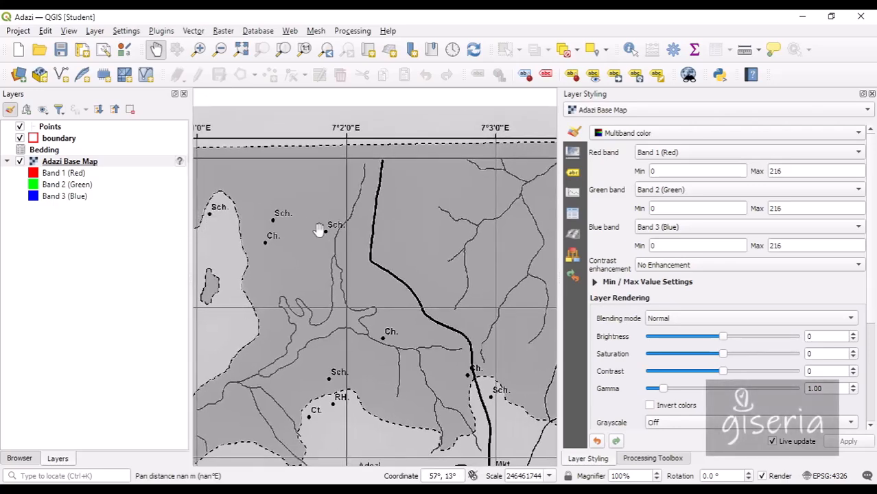
{"action": "left_click_drag", "start_coordinate": [328, 291], "coordinate": [293, 235]}
{"action": "left_click_drag", "start_coordinate": [286, 441], "coordinate": [270, 294]}
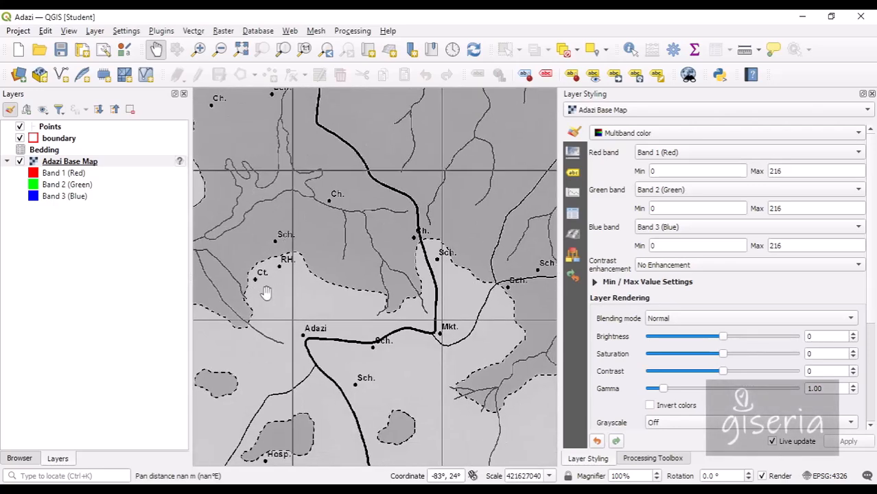
{"action": "left_click_drag", "start_coordinate": [312, 250], "coordinate": [389, 240]}
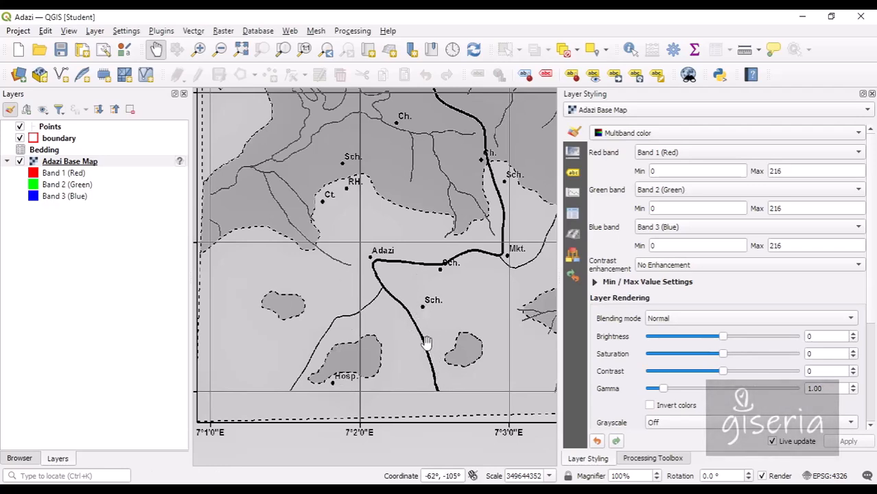
{"action": "left_click_drag", "start_coordinate": [477, 220], "coordinate": [391, 327]}
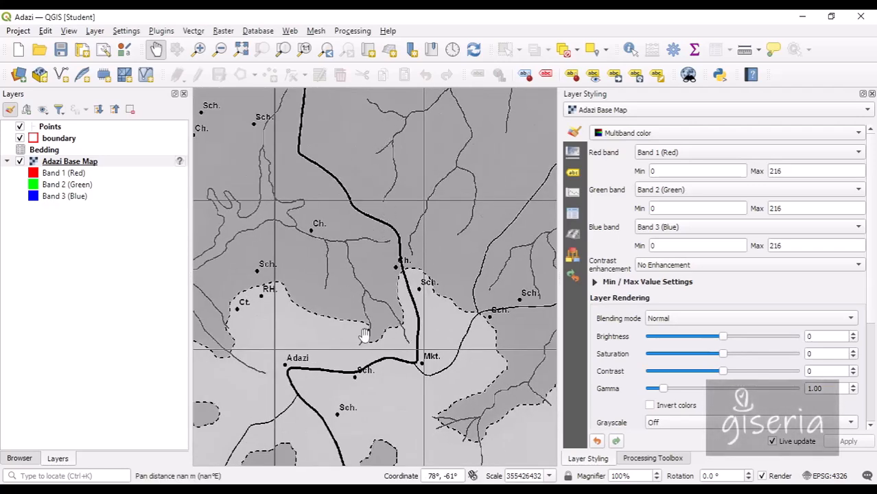
{"action": "left_click_drag", "start_coordinate": [218, 207], "coordinate": [323, 231]}
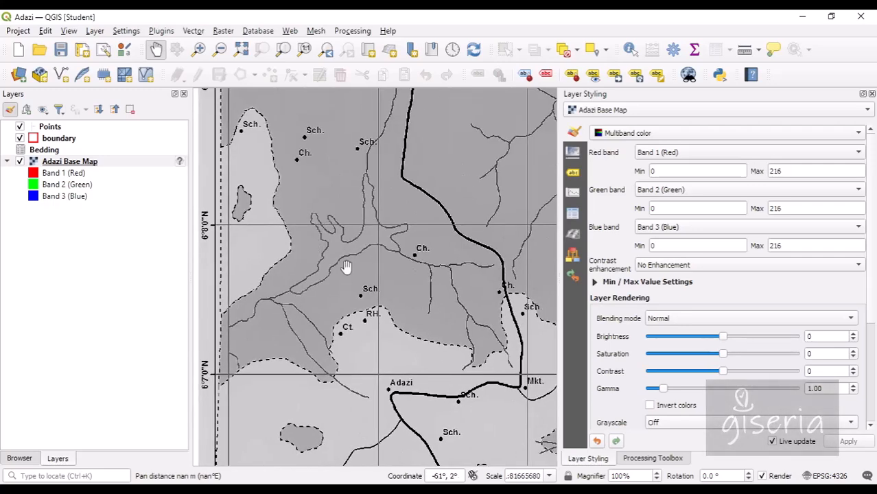
{"action": "left_click_drag", "start_coordinate": [468, 293], "coordinate": [364, 255]}
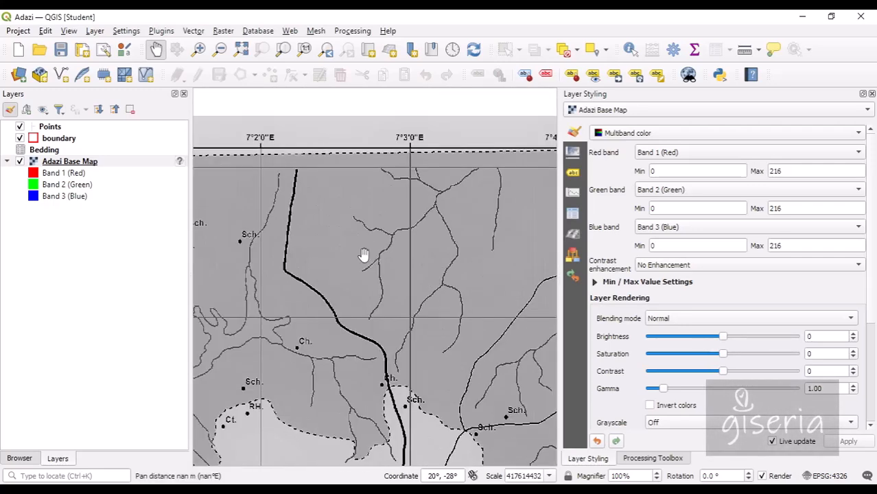
Add the elevation raster Adazi.tif to the project and zoom to it.
{"action": "left_click", "coordinate": [20, 459]}
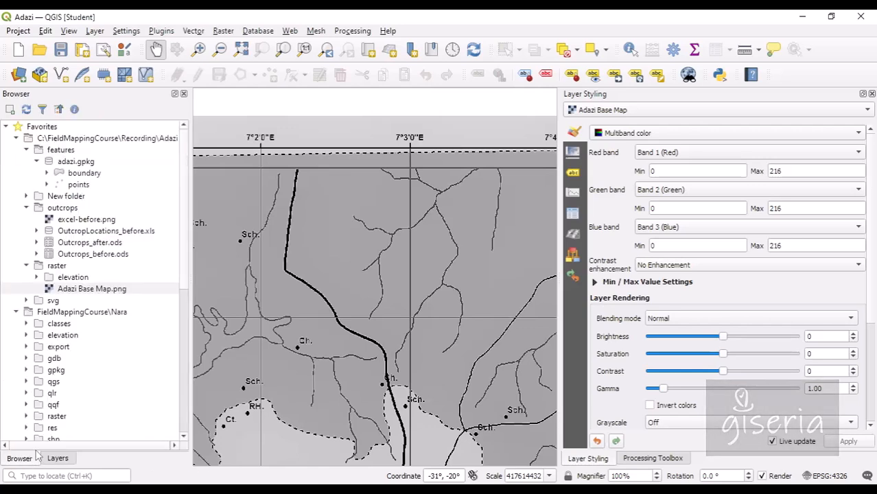
{"action": "left_click", "coordinate": [36, 277]}
{"action": "right_click", "coordinate": [69, 294]}
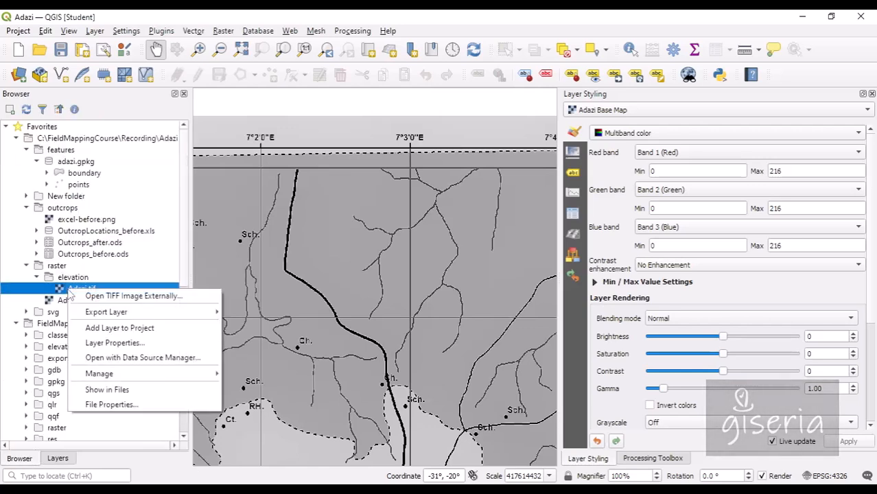
{"action": "left_click", "coordinate": [105, 326]}
{"action": "left_click", "coordinate": [57, 458]}
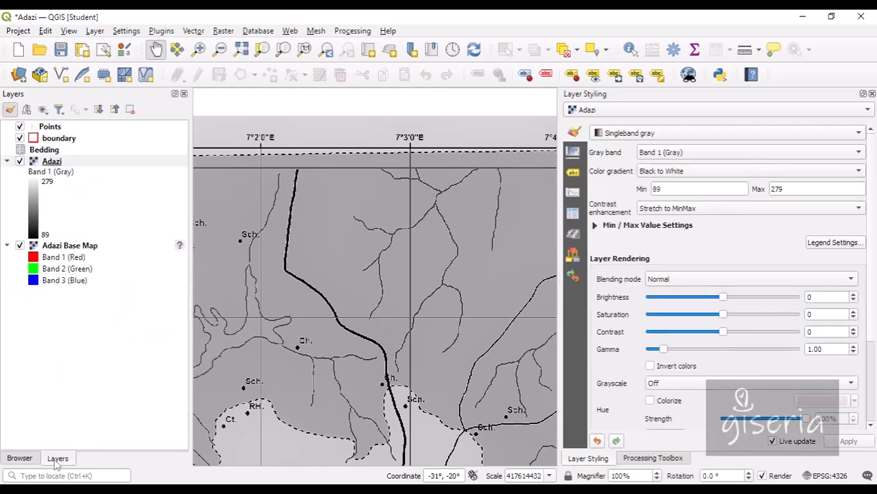
{"action": "right_click", "coordinate": [52, 162]}
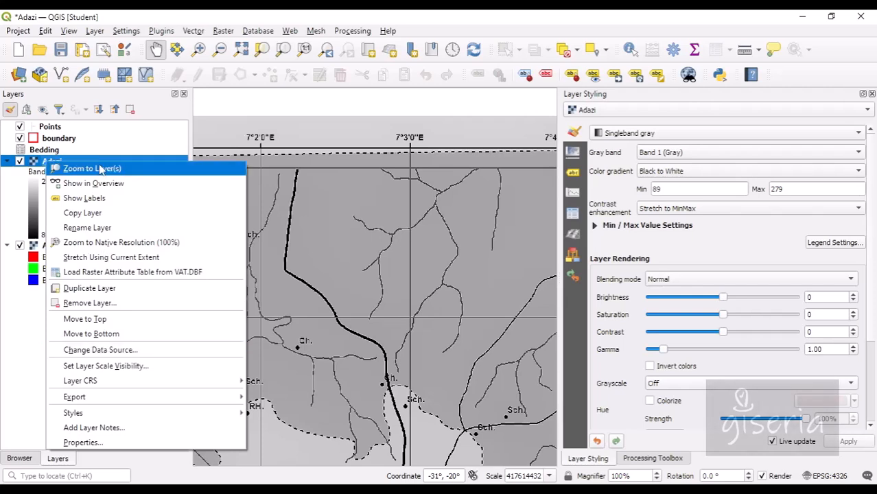
{"action": "left_click", "coordinate": [105, 172]}
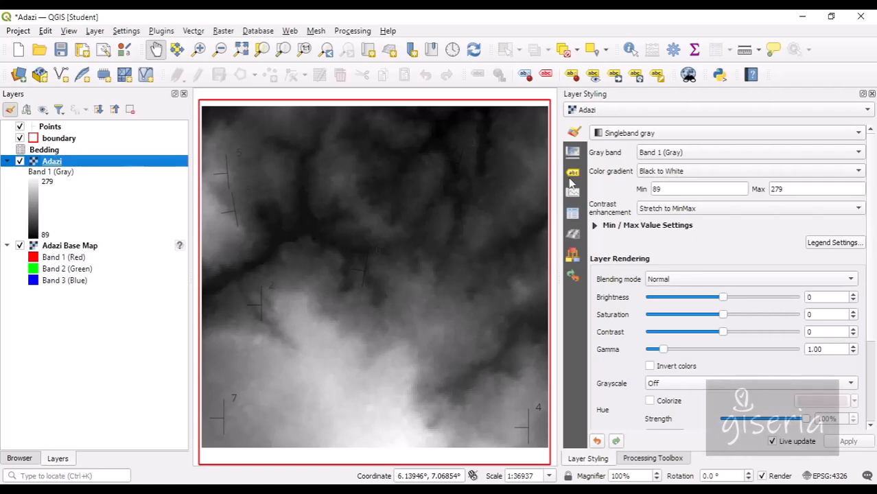
Render Adazi.tif as singleband pseudocolor from 89 to 279 and save the project.
{"action": "left_click", "coordinate": [619, 133]}
{"action": "left_click", "coordinate": [652, 146]}
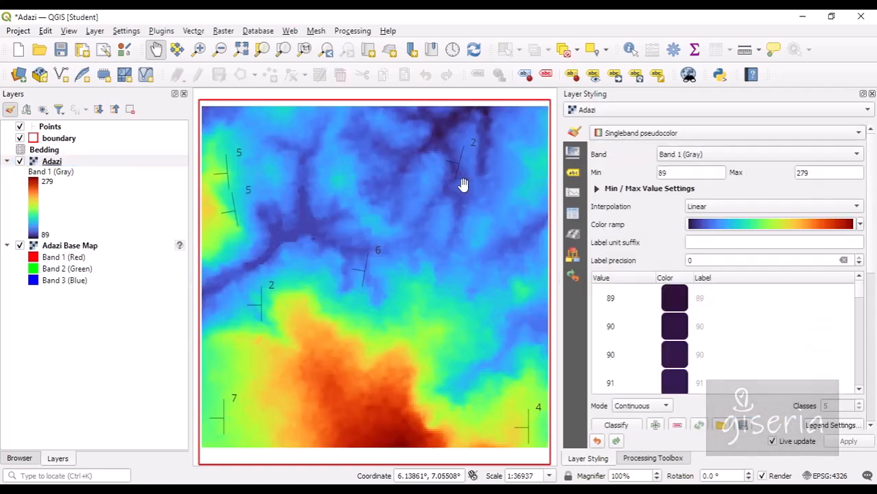
{"action": "left_click_drag", "start_coordinate": [352, 210], "coordinate": [257, 145]}
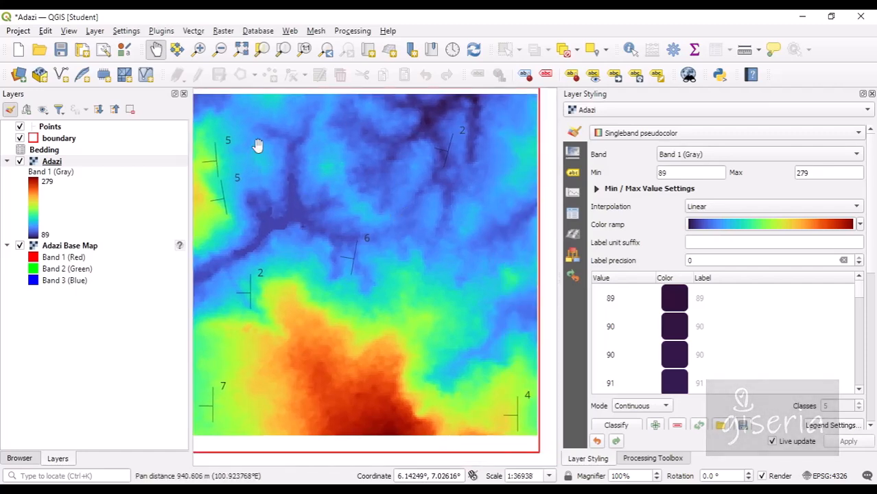
{"action": "left_click", "coordinate": [60, 49]}
{"action": "left_click", "coordinate": [75, 247]}
Zoom to Adazi Base Map, hide Points, save, and launch Layer > Georeferencer.
{"action": "right_click", "coordinate": [75, 247]}
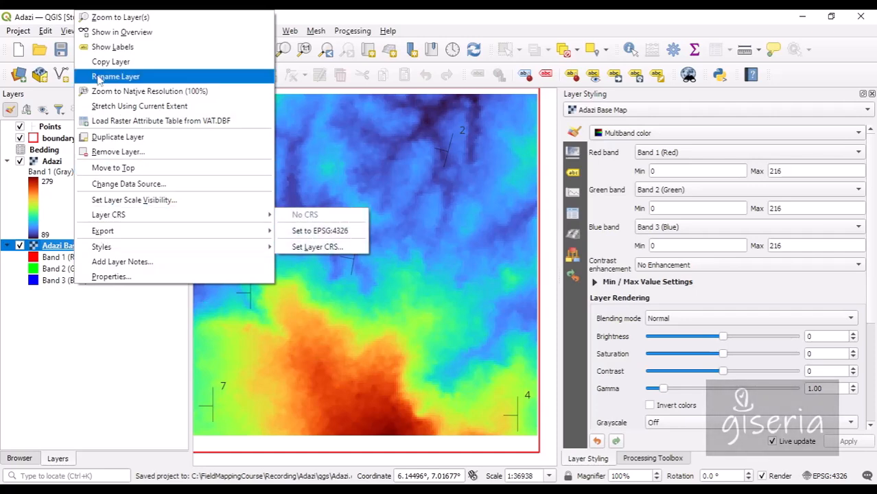
{"action": "left_click", "coordinate": [120, 18]}
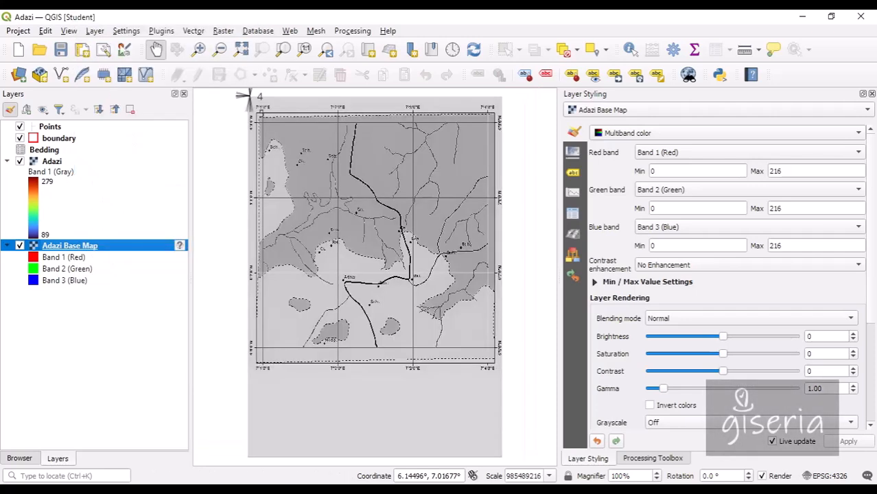
{"action": "left_click", "coordinate": [20, 127]}
{"action": "scroll", "coordinate": [272, 126], "scroll_direction": "down", "scroll_amount": 2}
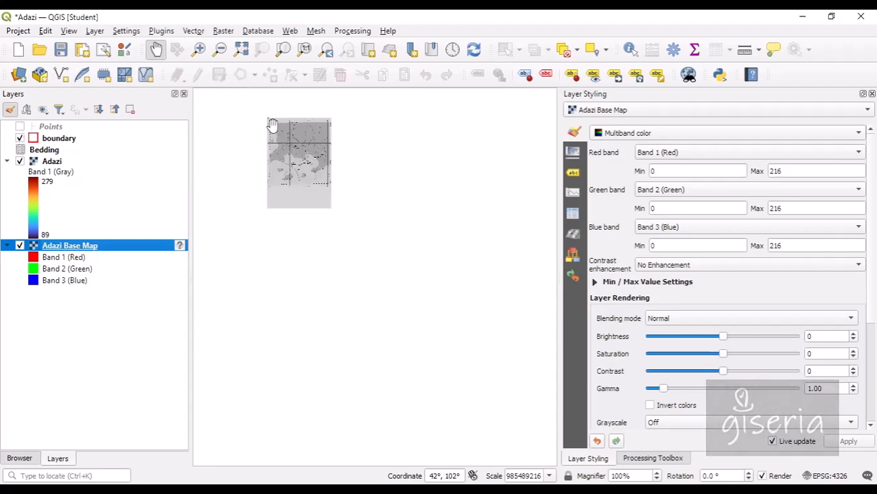
{"action": "scroll", "coordinate": [273, 125], "scroll_direction": "up", "scroll_amount": 1}
{"action": "left_click", "coordinate": [308, 178]}
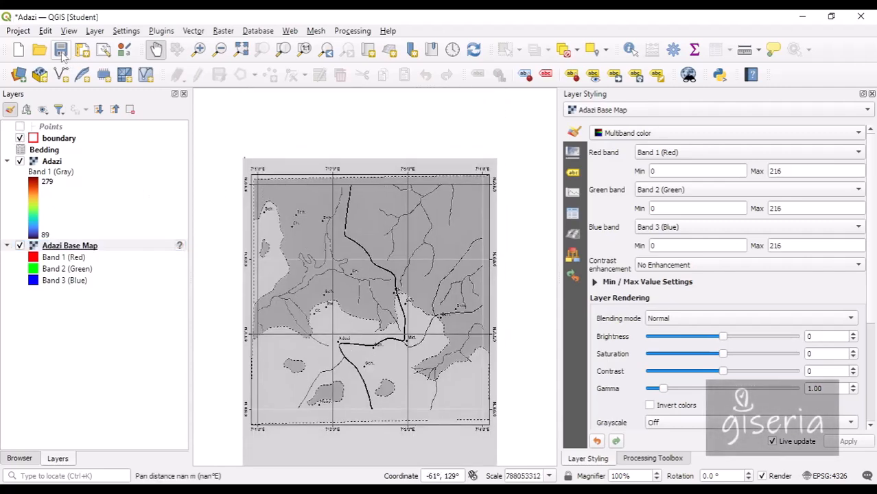
{"action": "left_click", "coordinate": [61, 53]}
{"action": "left_click", "coordinate": [95, 31]}
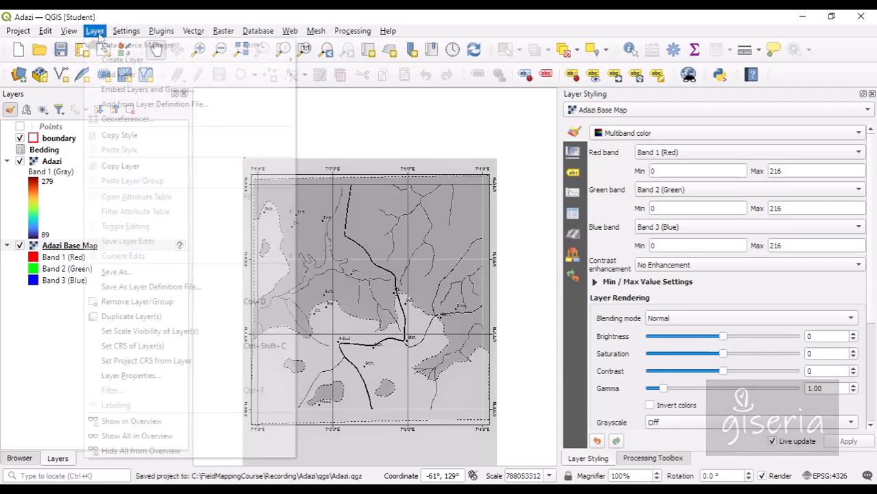
{"action": "left_click", "coordinate": [136, 121]}
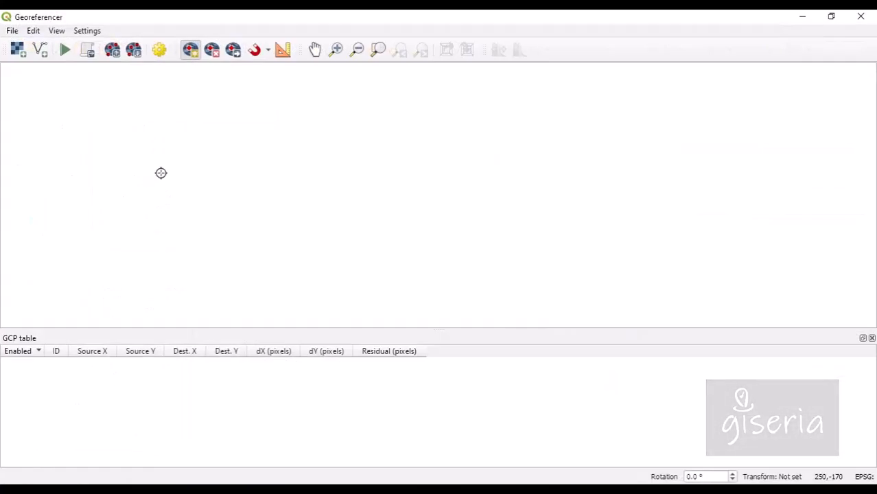